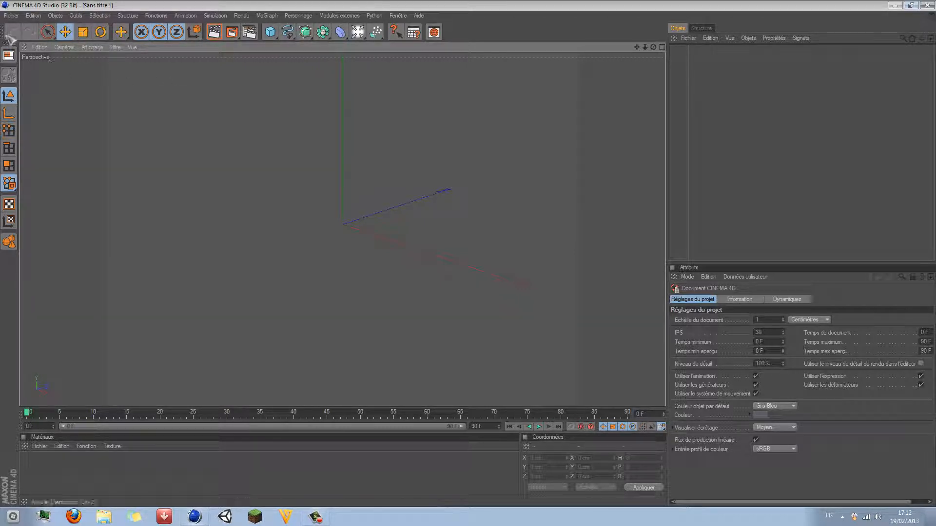
Review the available file, editing, object, deformer, selection, structure, animation and simulation commands.
left_click(10, 15)
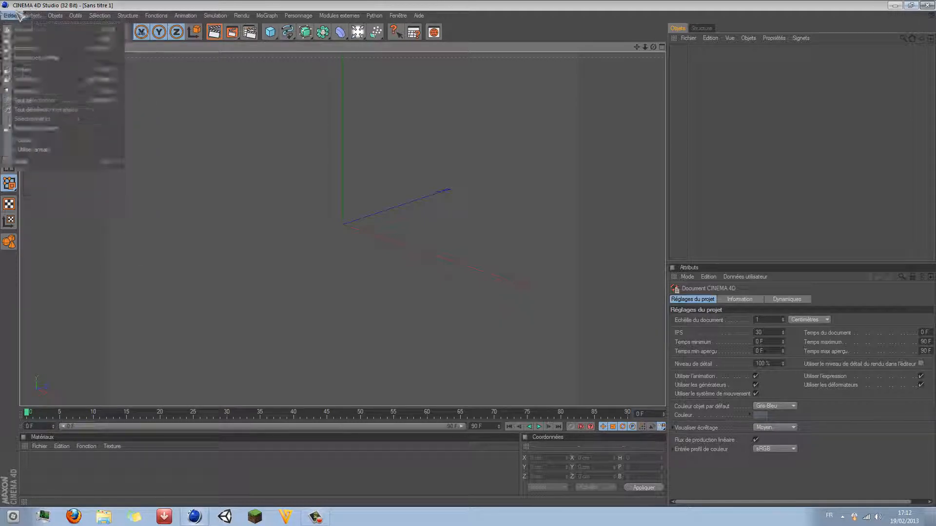
mouse_move(33, 16)
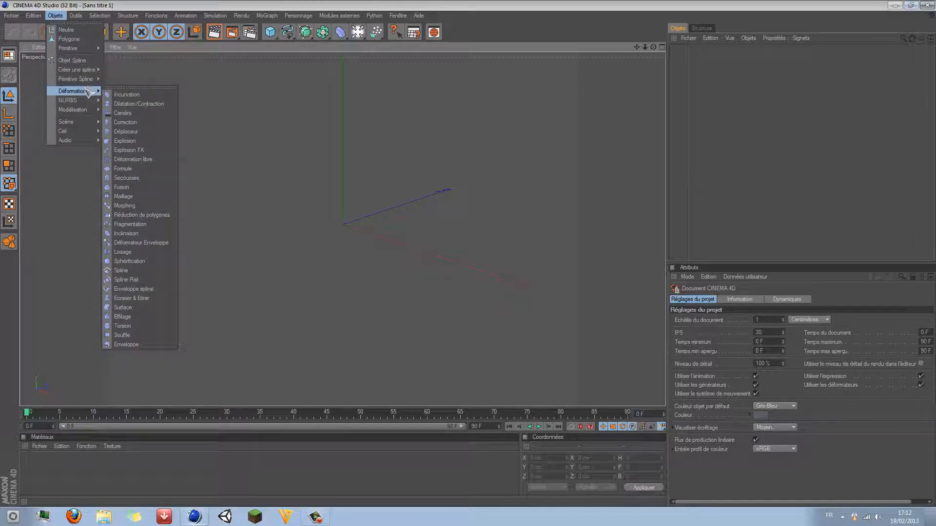
mouse_move(84, 101)
left_click(312, 309)
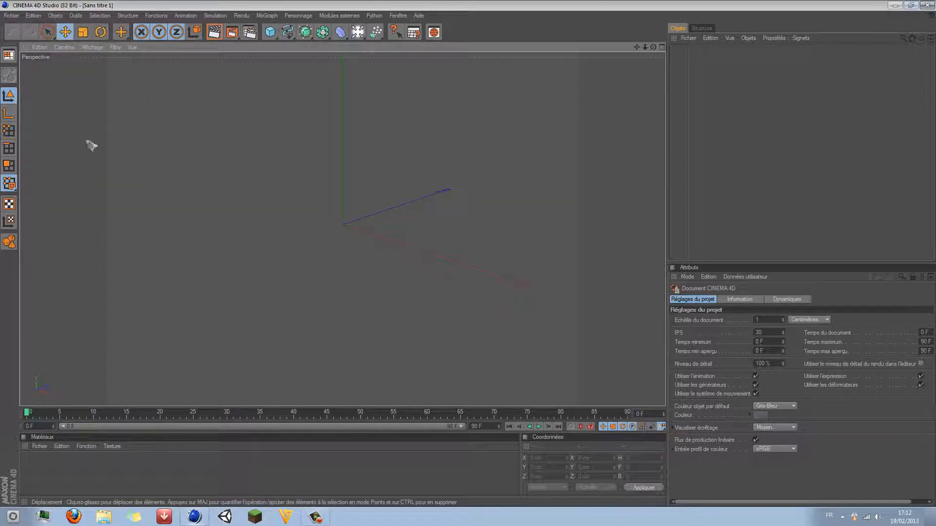
left_click(55, 15)
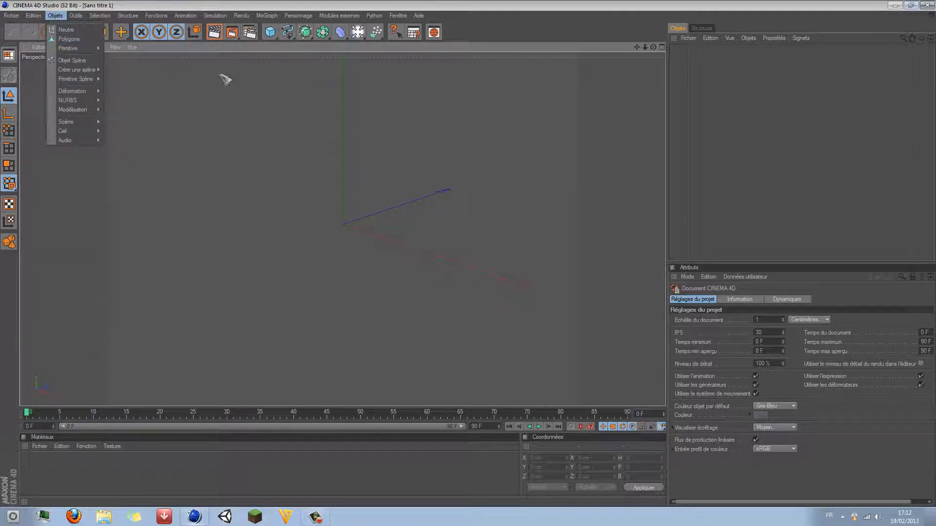
left_click(55, 15)
left_click(75, 15)
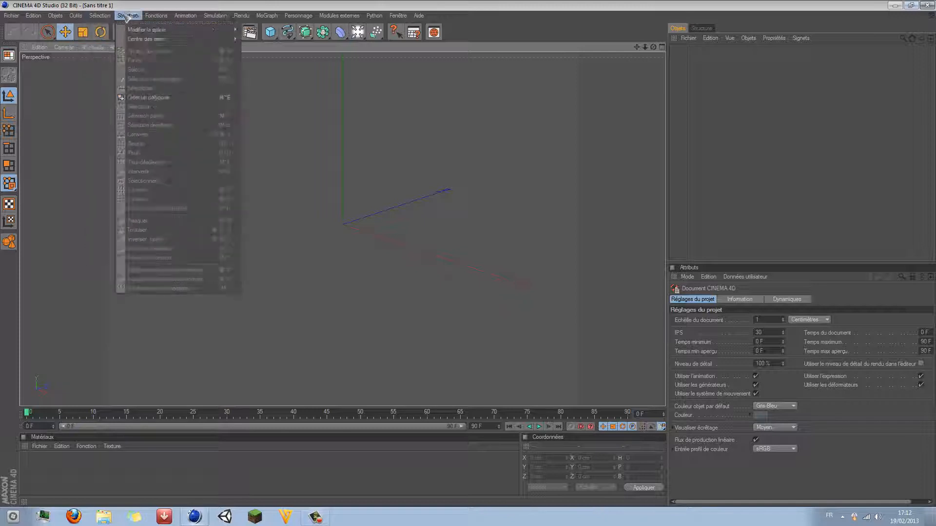
mouse_move(76, 16)
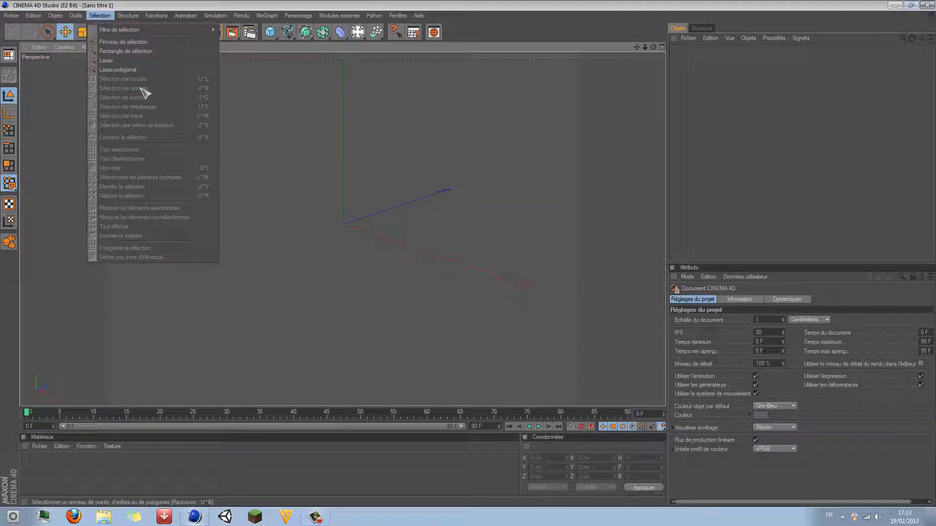
mouse_move(127, 16)
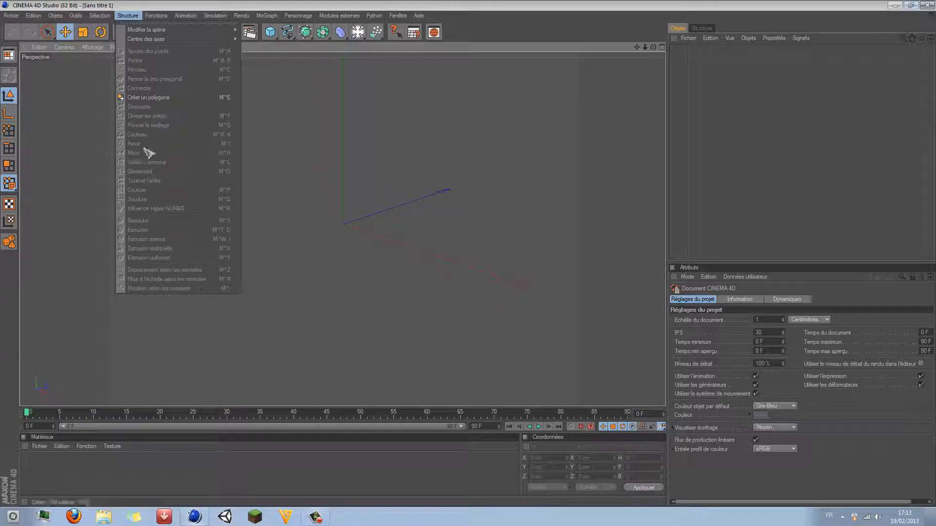
mouse_move(164, 18)
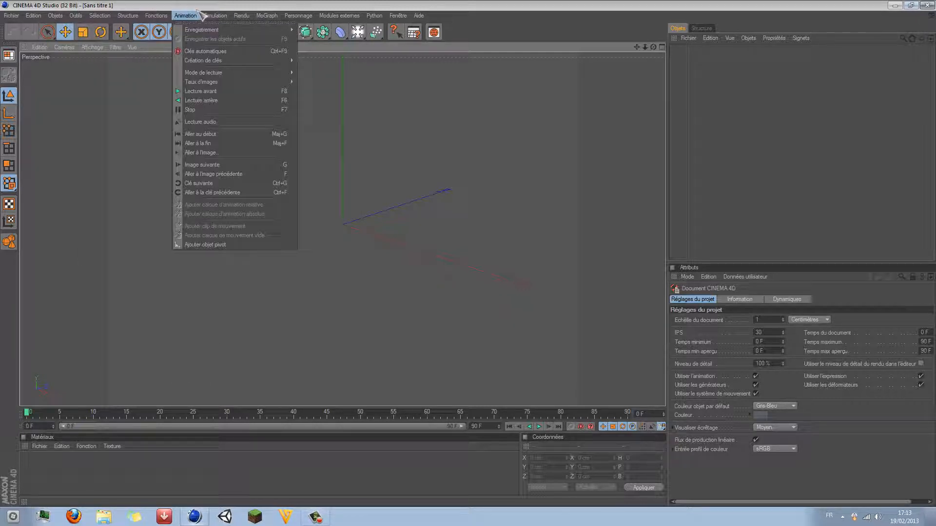
mouse_move(220, 18)
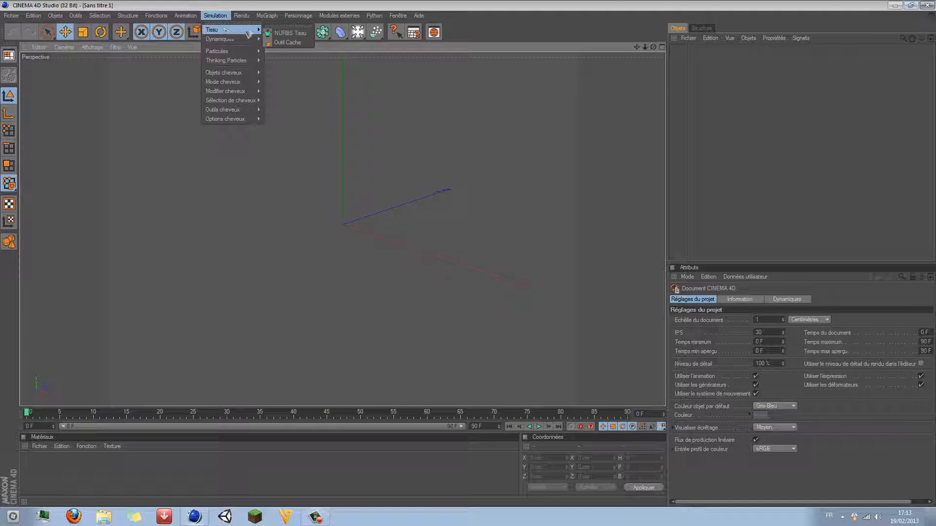
mouse_move(234, 42)
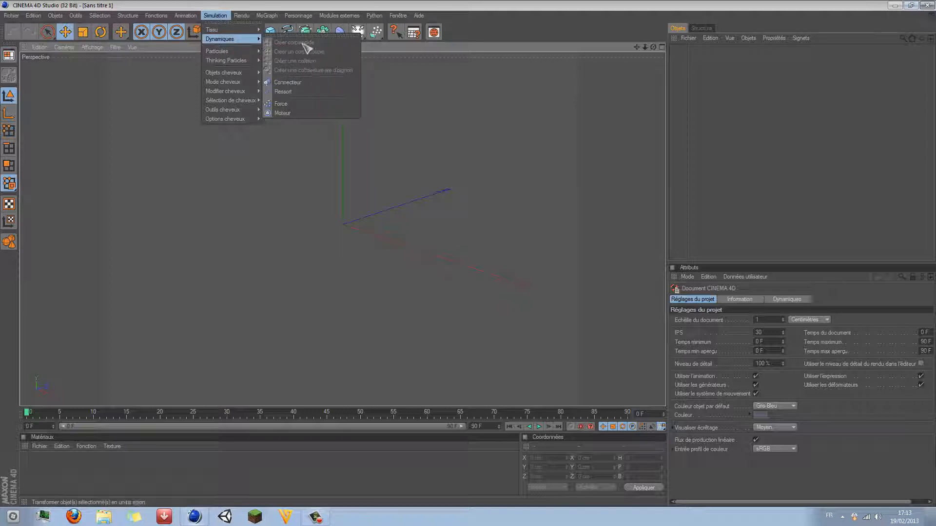
mouse_move(246, 74)
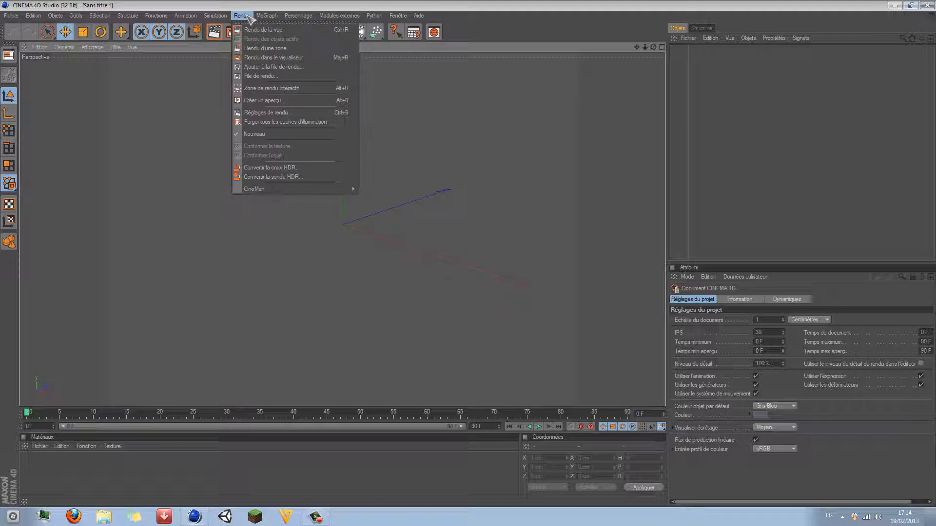
Review the rendering, MoGraph, character, external module, window and help commands, and glance at the four-view layout.
left_click(248, 15)
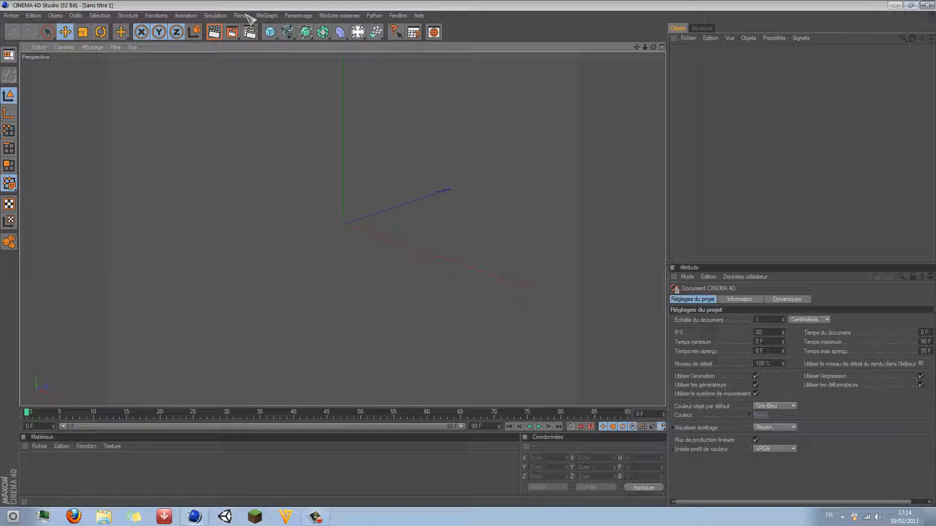
left_click(262, 16)
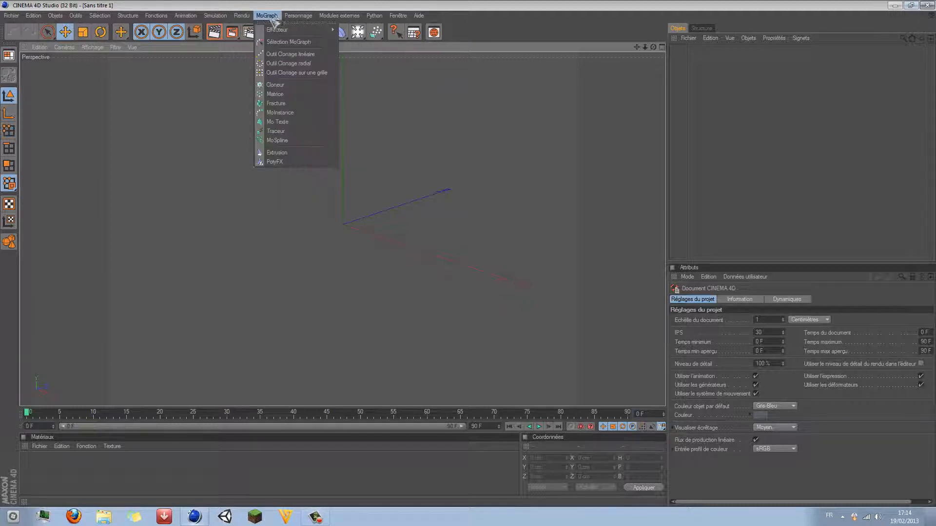
left_click(272, 17)
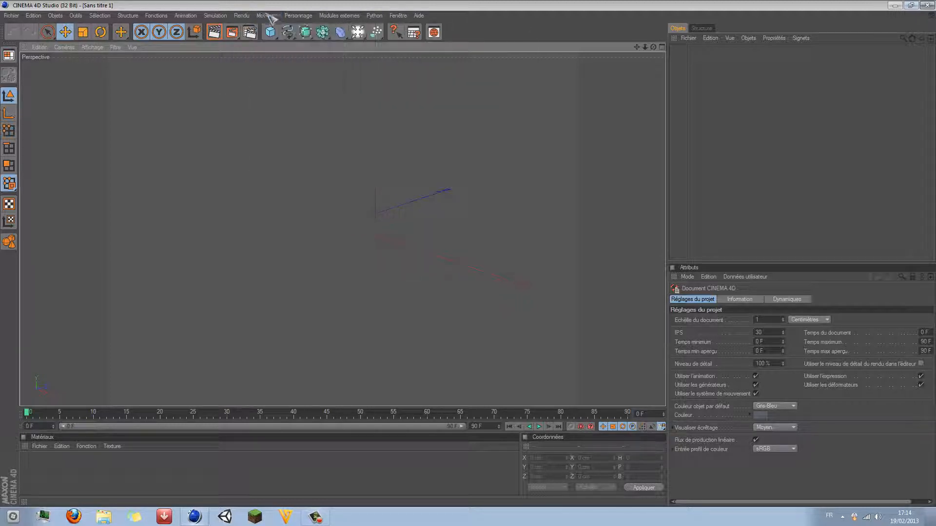
left_click(273, 17)
mouse_move(285, 29)
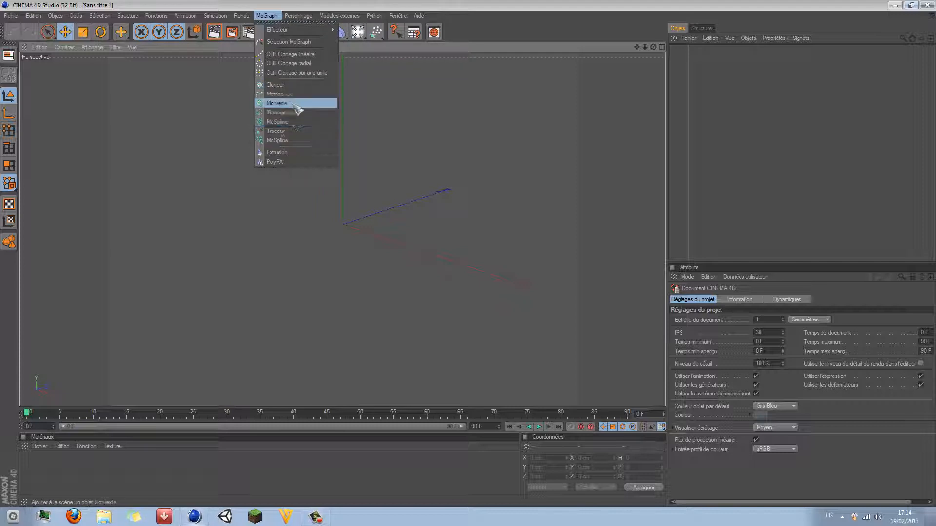
mouse_move(284, 11)
mouse_move(318, 32)
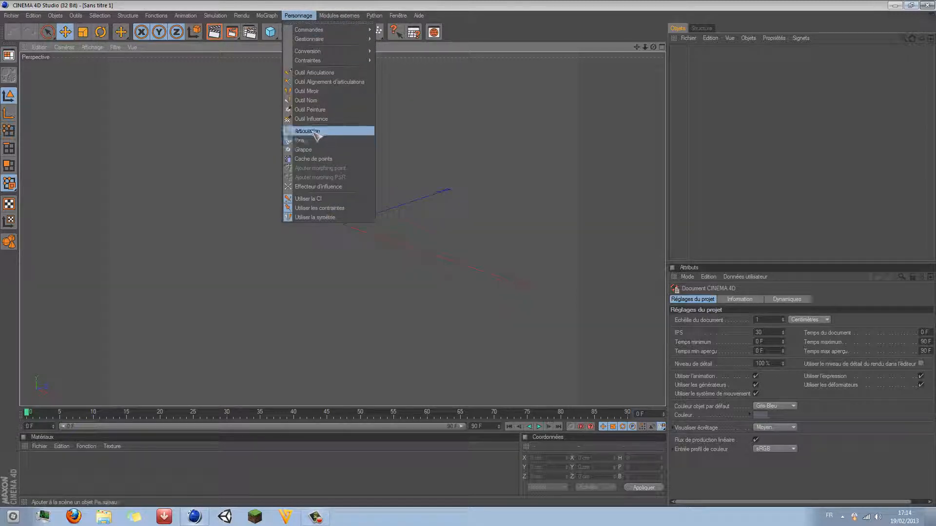
mouse_move(354, 16)
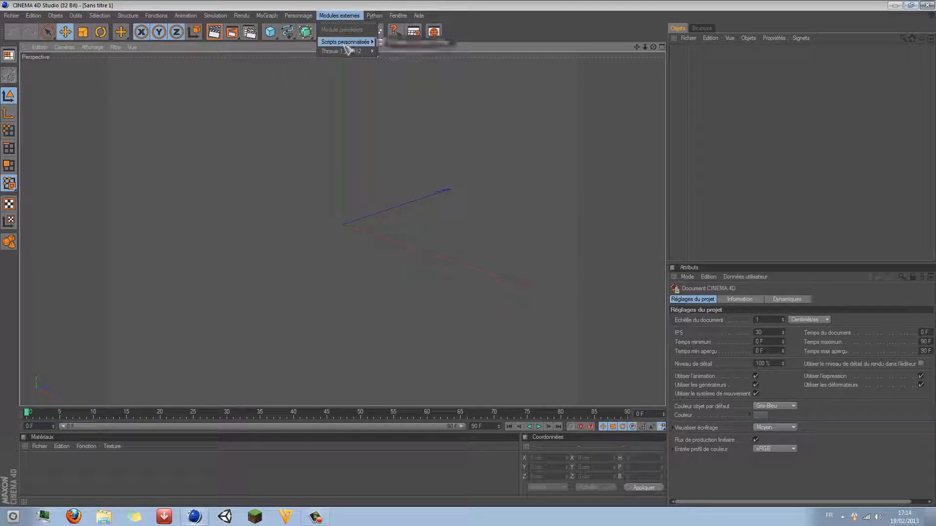
mouse_move(391, 20)
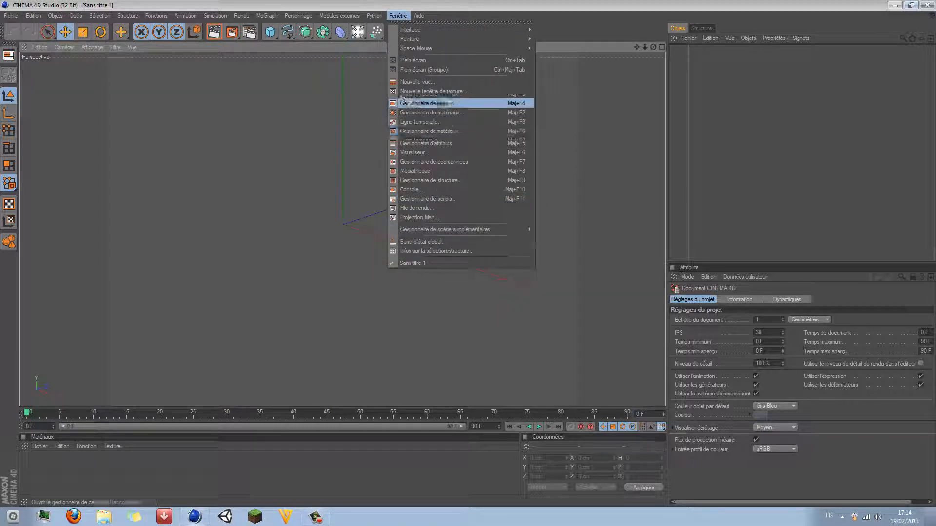
left_click(349, 116)
middle_click(185, 107)
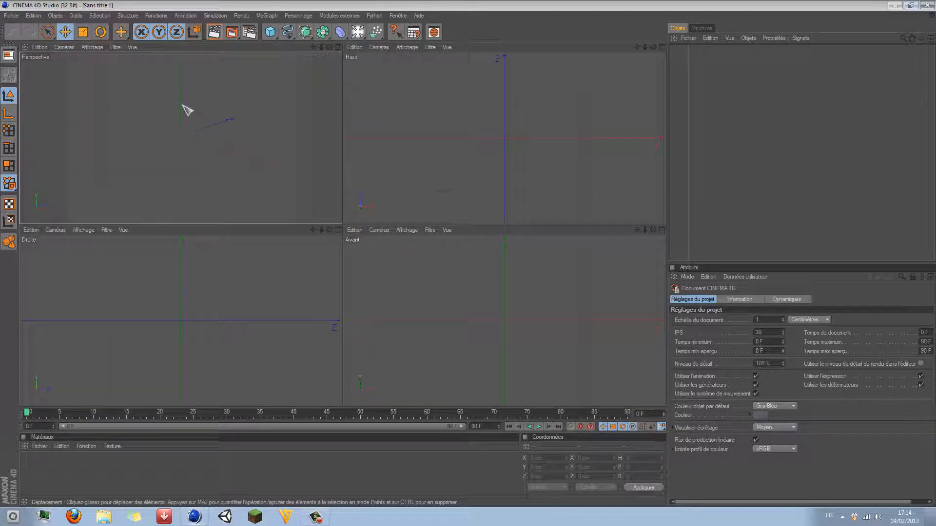
middle_click(215, 96)
left_click(419, 16)
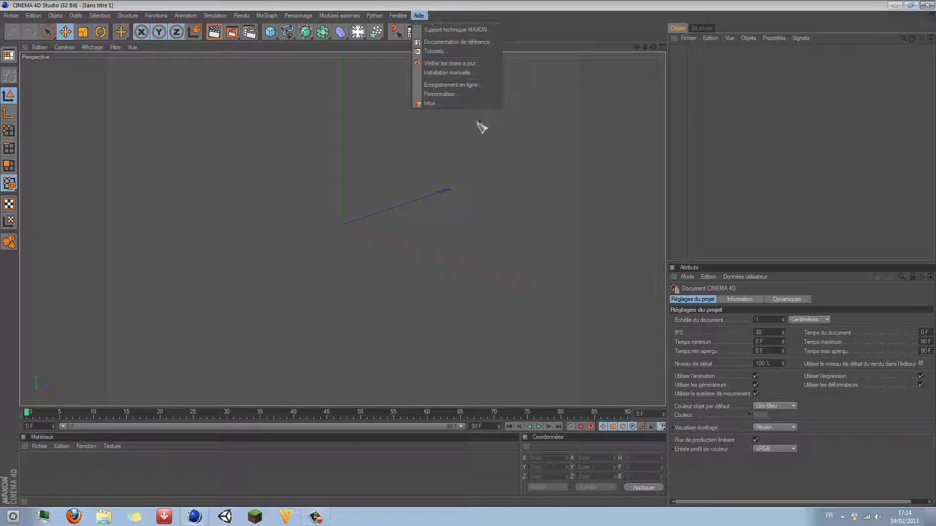
left_click(518, 20)
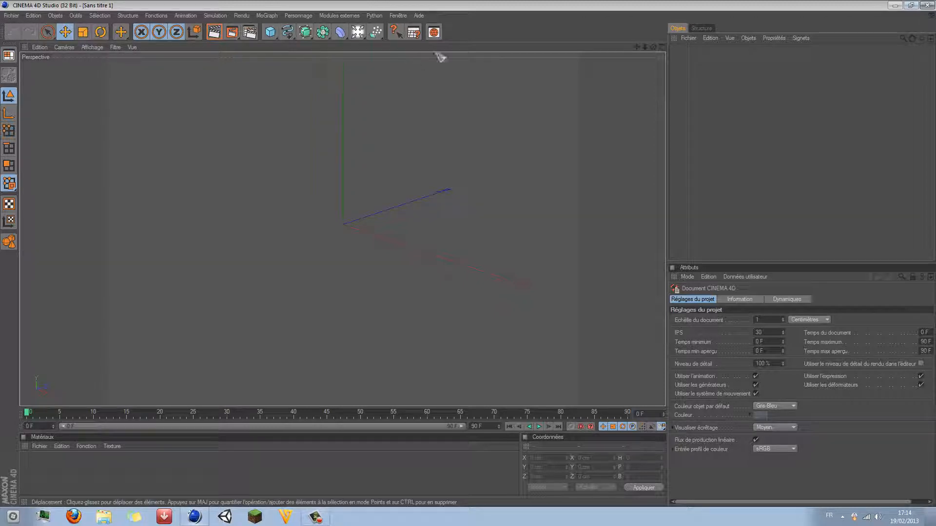
Try the selection brush, Move, Scale and Rotate tools in turn, and toggle the X-axis lock off and back on.
left_click(48, 32)
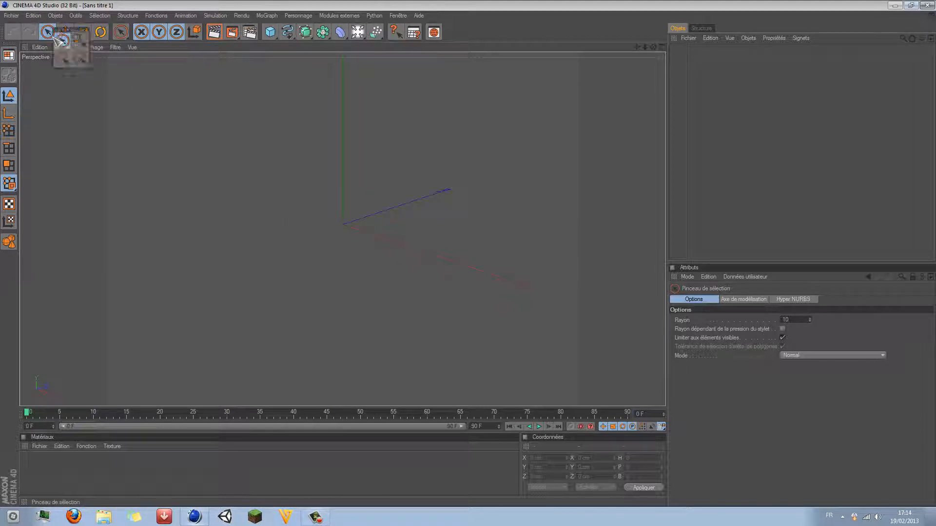
mouse_move(47, 33)
left_mouse_down()
mouse_move(69, 34)
mouse_move(89, 67)
mouse_move(77, 58)
mouse_move(127, 63)
left_mouse_up()
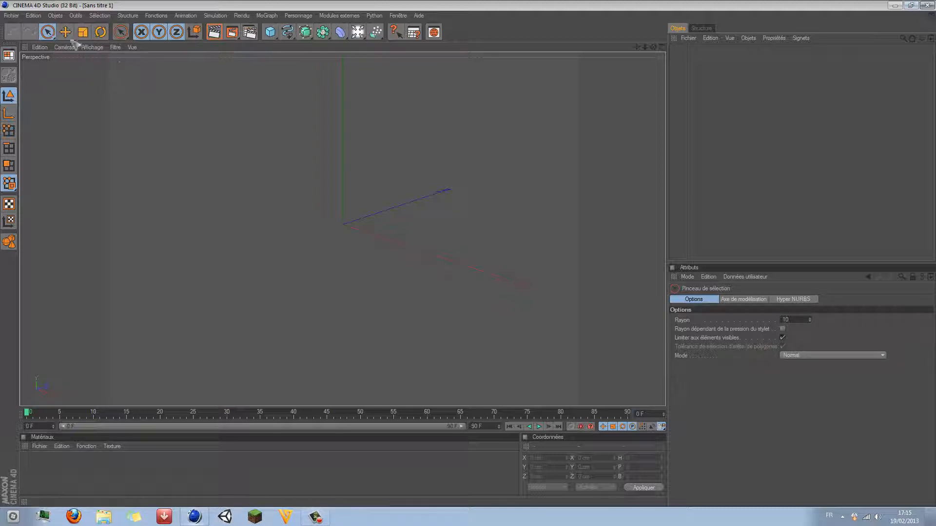
left_click(66, 33)
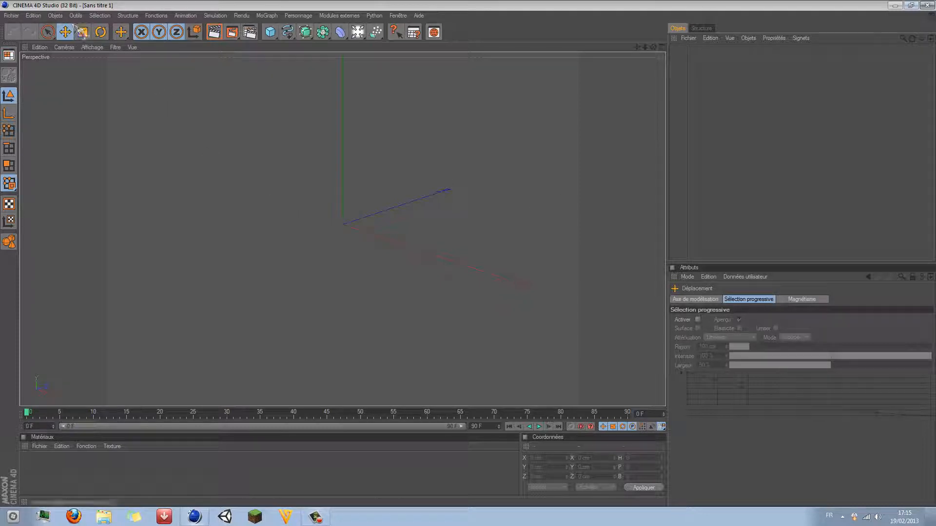
left_click(83, 33)
left_click(101, 32)
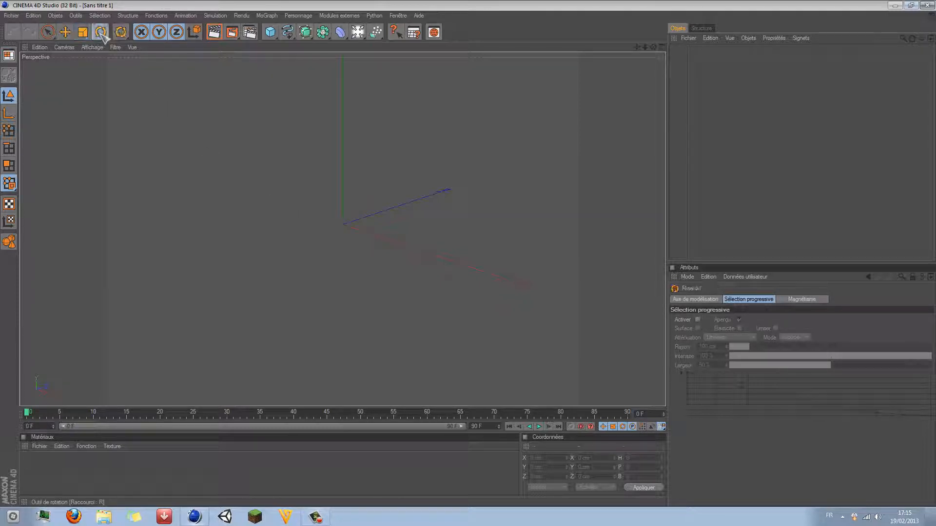
left_click(144, 35)
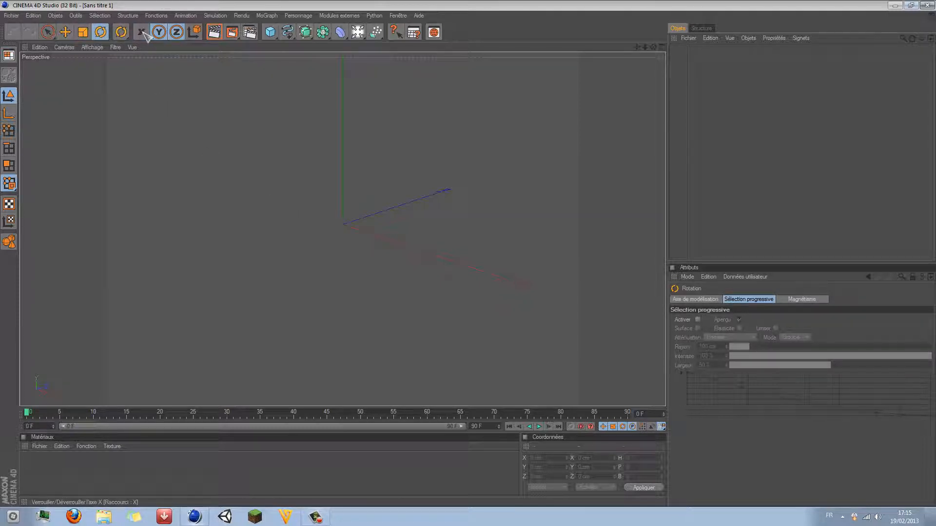
left_click(143, 32)
Render the perspective view as a preview, and inspect the general page of the render settings before closing them.
left_click(214, 32)
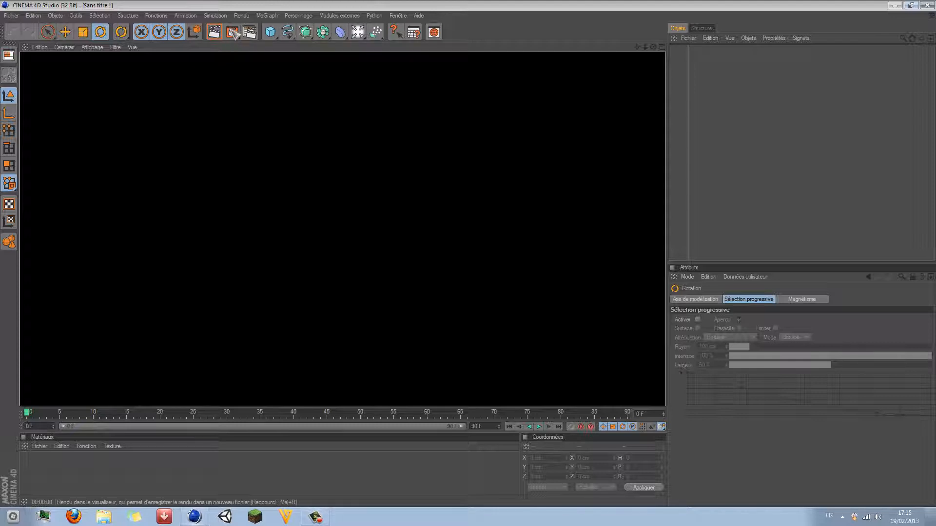
left_click(264, 144)
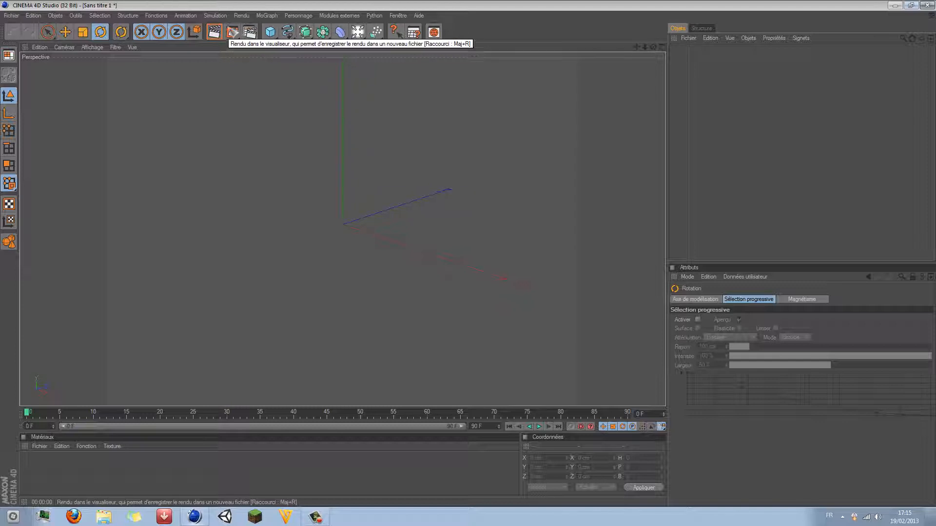
left_click(249, 31)
left_click_drag(242, 6, 332, 89)
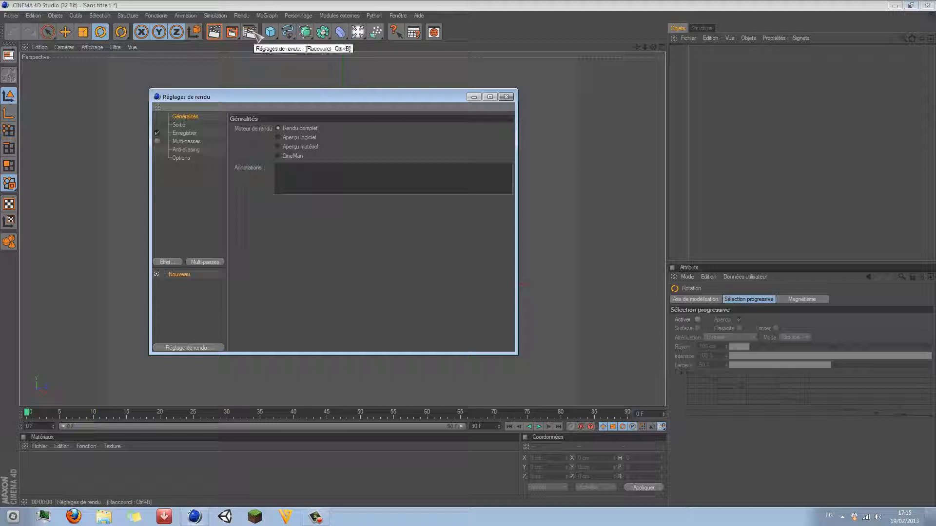
left_click_drag(255, 100, 319, 97)
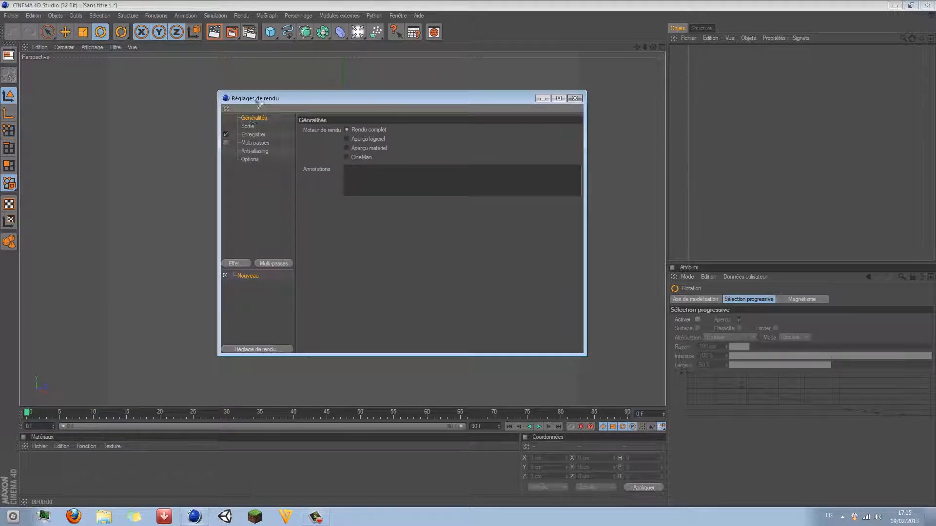
left_click(257, 125)
left_click(256, 118)
left_click_drag(388, 100, 353, 108)
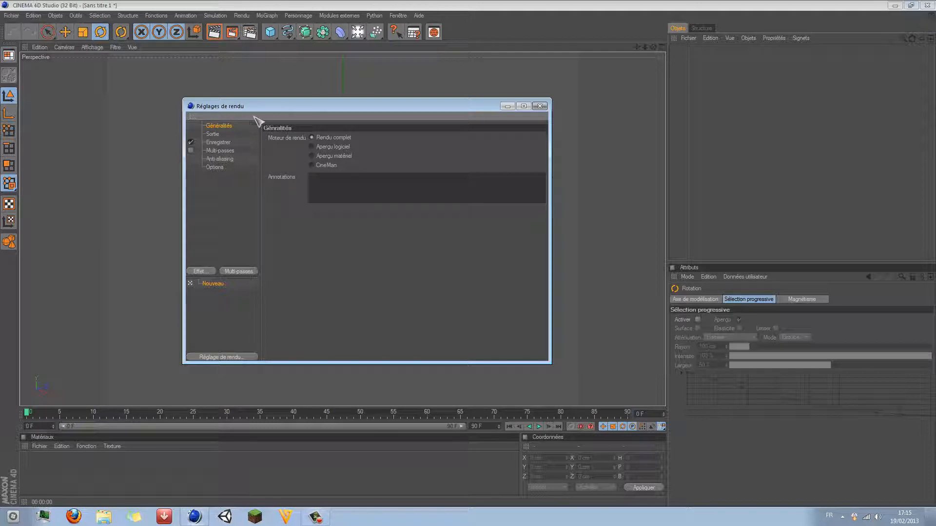
left_click(539, 106)
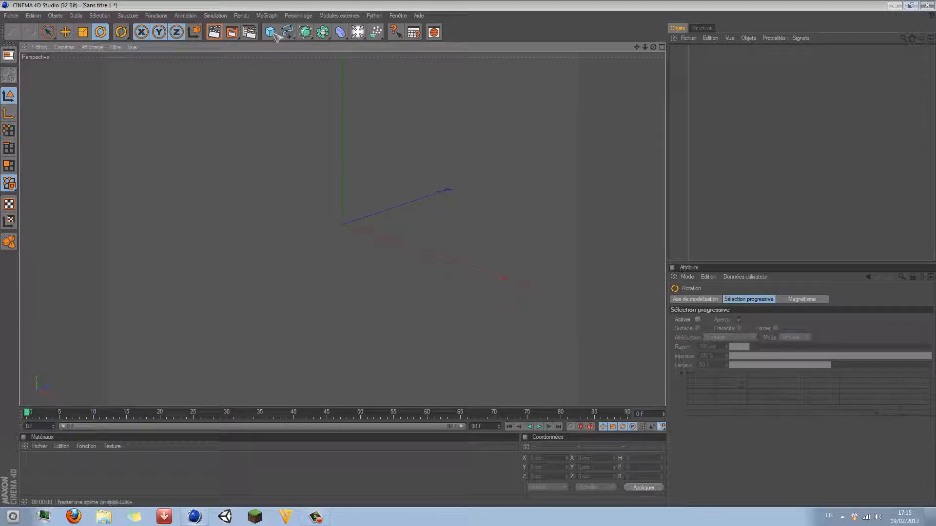
Add a cube primitive to the empty scene and activate the Move tool.
left_click_drag(271, 34, 267, 50)
mouse_move(274, 37)
left_mouse_down()
mouse_move(361, 57)
mouse_move(263, 46)
left_mouse_up()
left_click(270, 33)
left_click(65, 31)
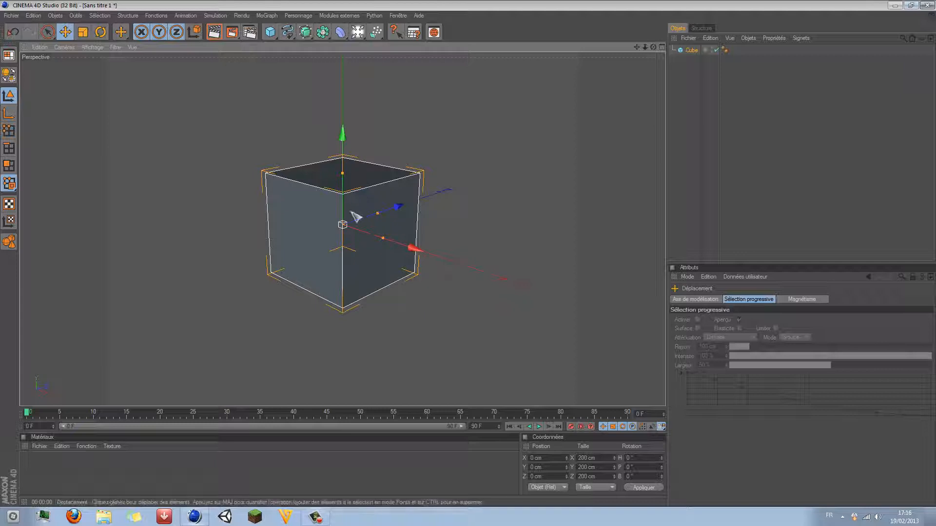
Delete the cube from the scene.
left_click_drag(271, 34, 687, 54)
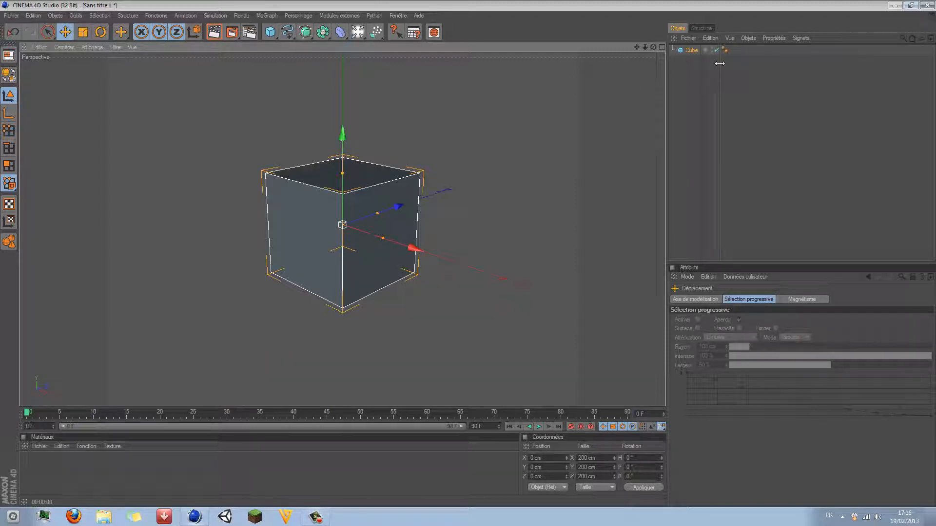
key("Delete")
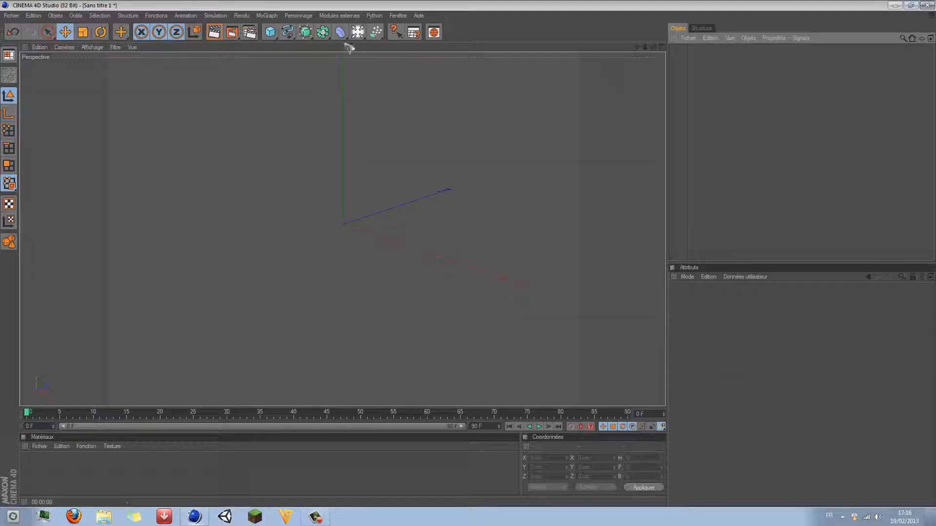
Add a sphere primitive and a cone primitive in turn, deleting each one from the scene.
left_click(270, 32)
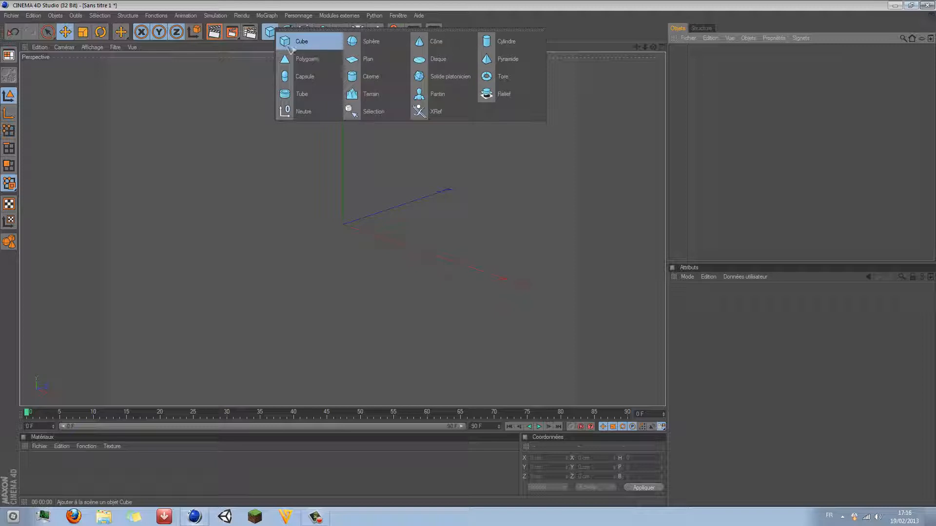
left_click(381, 42)
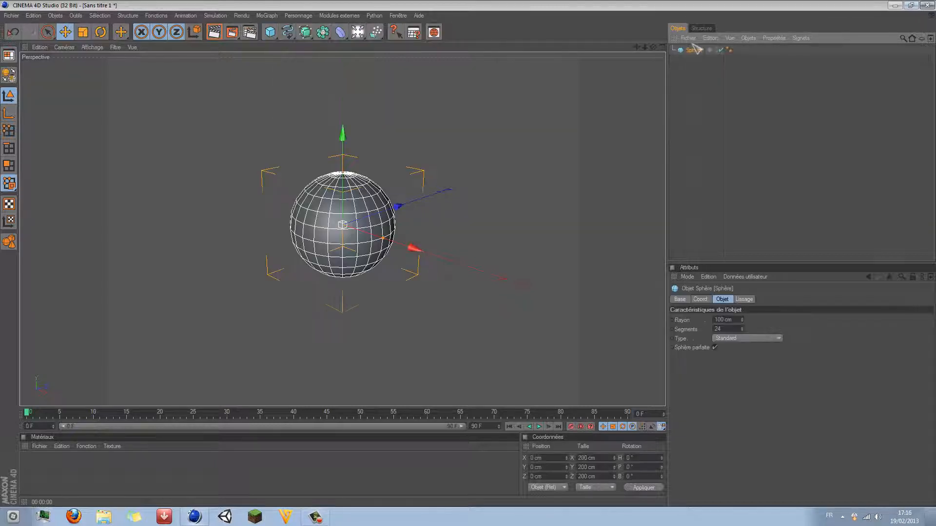
key("Delete")
left_click(269, 32)
left_click(418, 43)
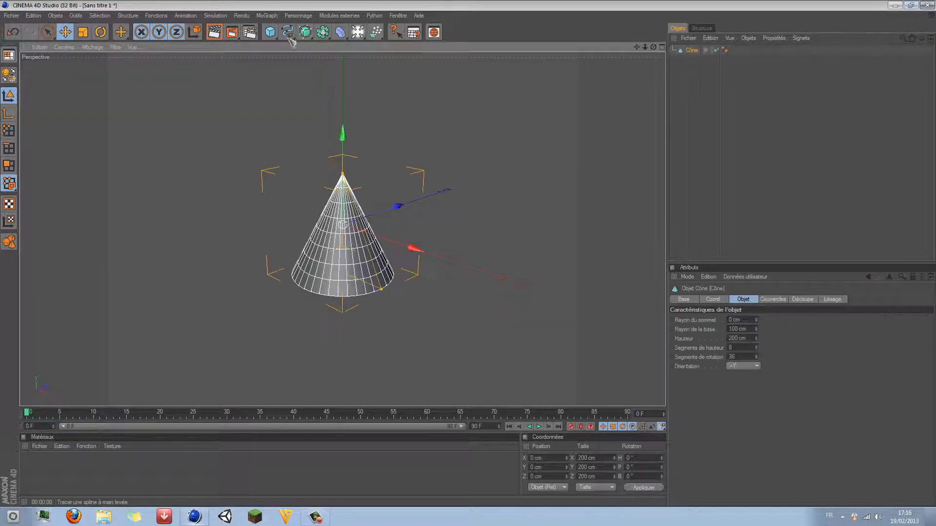
key("Delete")
Add a platonic solid and a capsule primitive in turn, deleting each one from the scene.
left_click(269, 32)
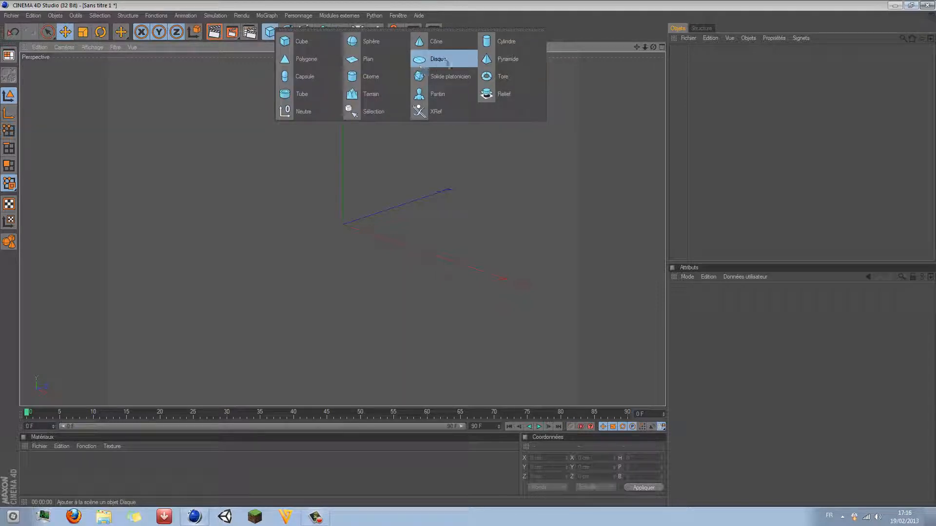
left_click(441, 77)
key("Delete")
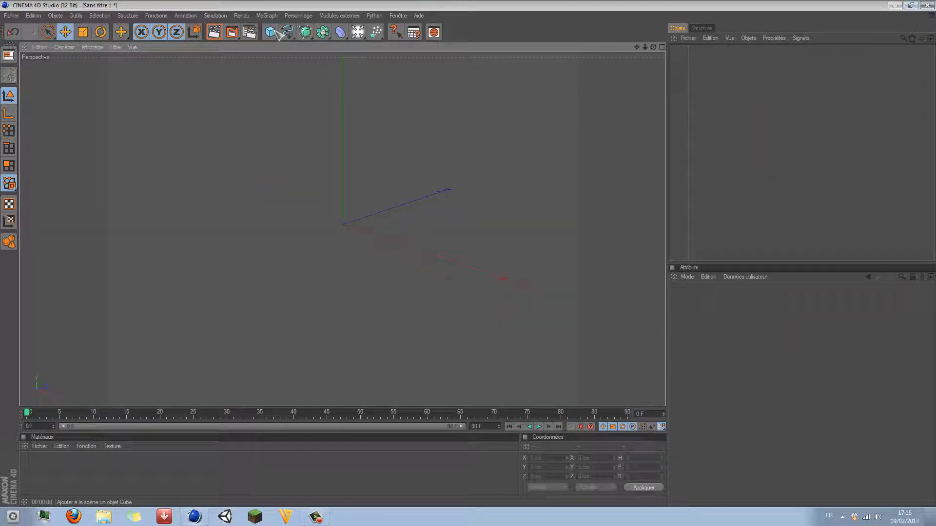
left_click(271, 32)
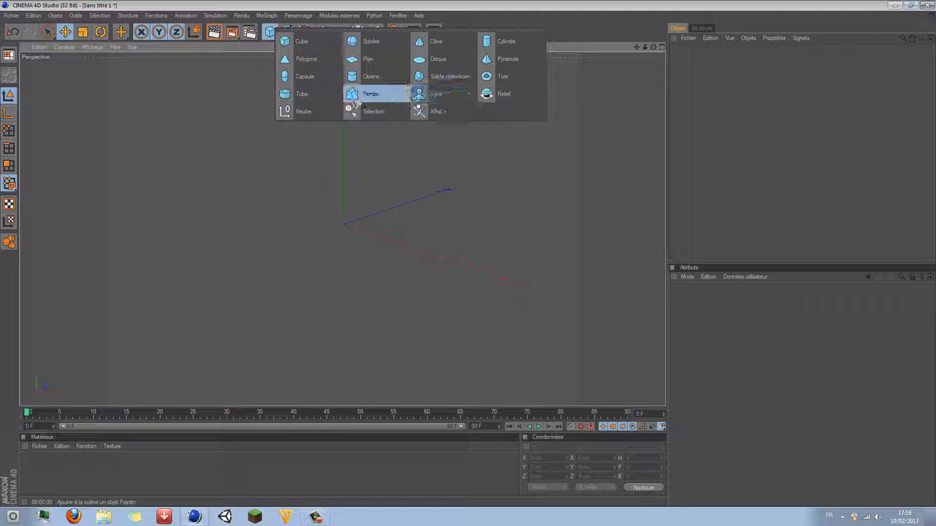
left_click(299, 77)
key("Delete")
left_click(271, 32)
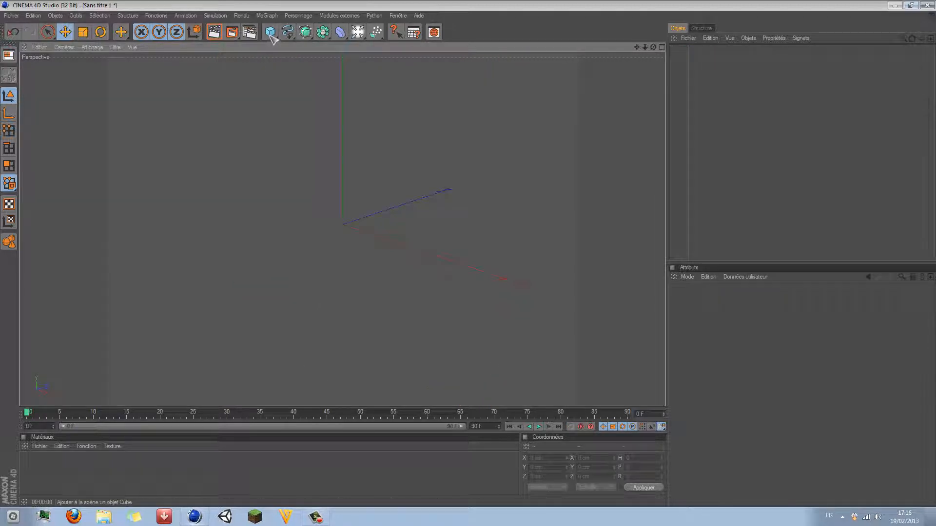
Try the freehand spline tool with a few strokes in the perspective view, and undo the drawn splines.
left_click(287, 32)
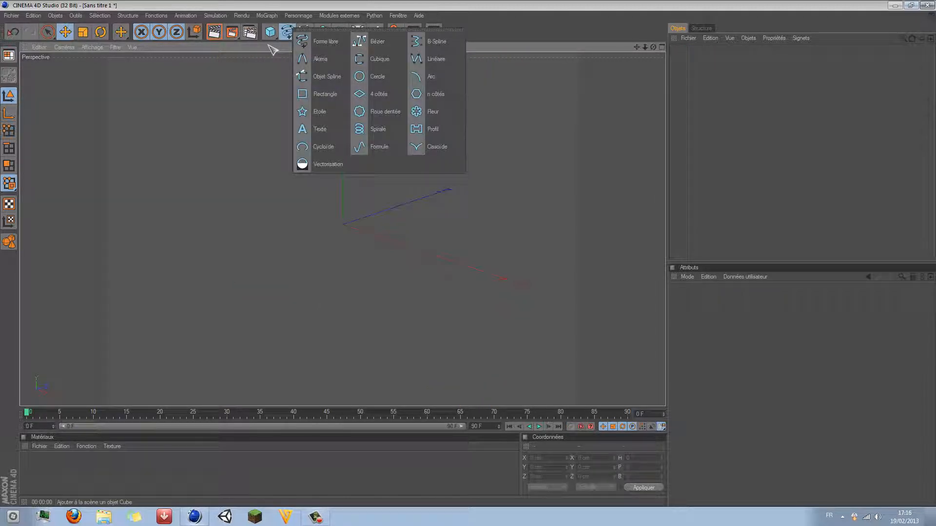
left_click(324, 41)
left_click(229, 219)
left_click(302, 138)
mouse_move(421, 146)
left_mouse_down()
mouse_move(417, 244)
mouse_move(266, 179)
left_mouse_up()
left_click(13, 32)
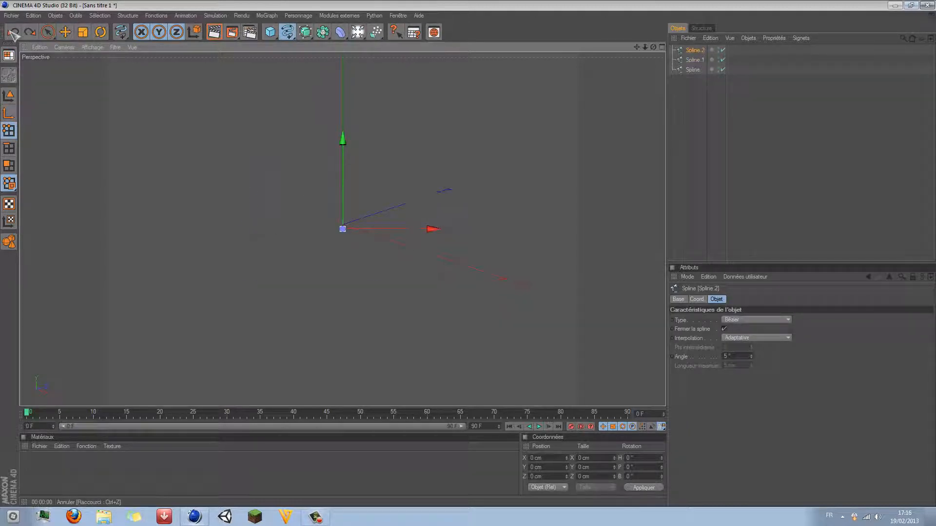
left_click(287, 32)
Add a cube and a Hyper NURBS object, and nest the cube under the Hyper NURBS.
left_click(304, 31)
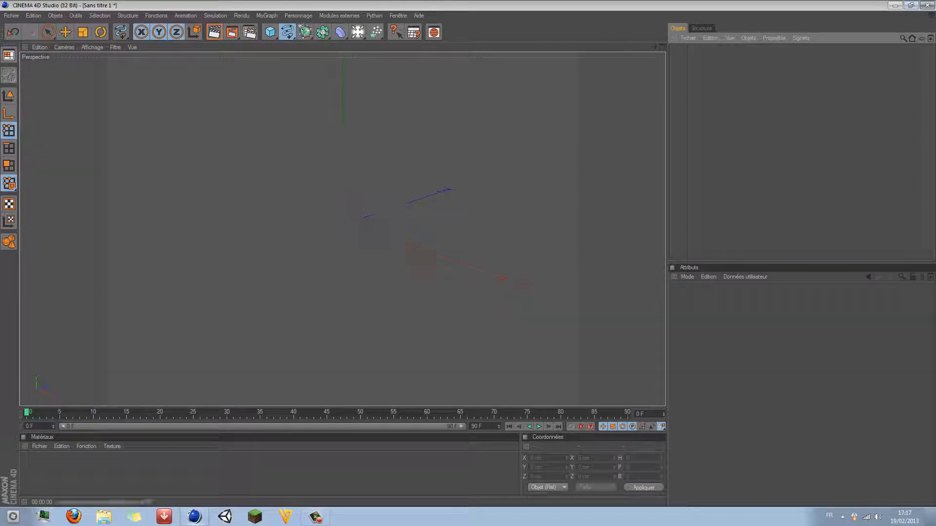
left_click(271, 32)
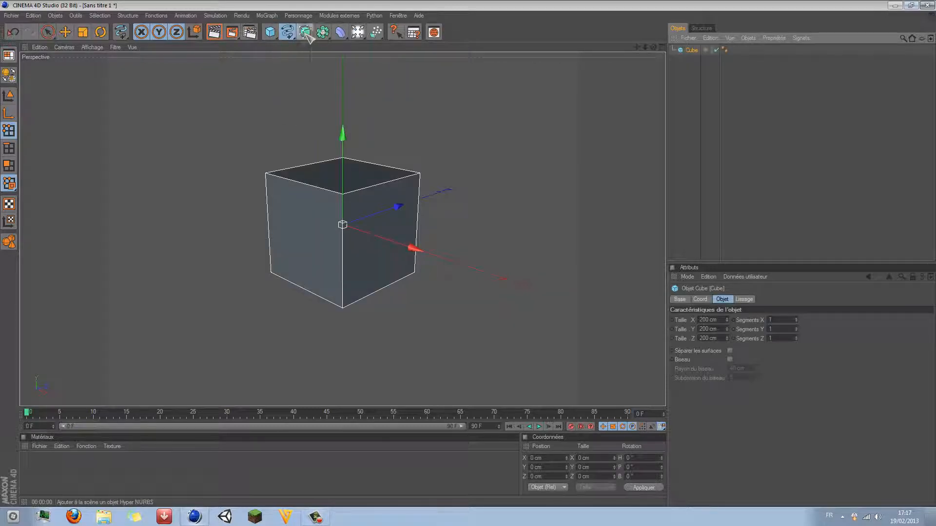
left_click_drag(307, 35, 341, 38)
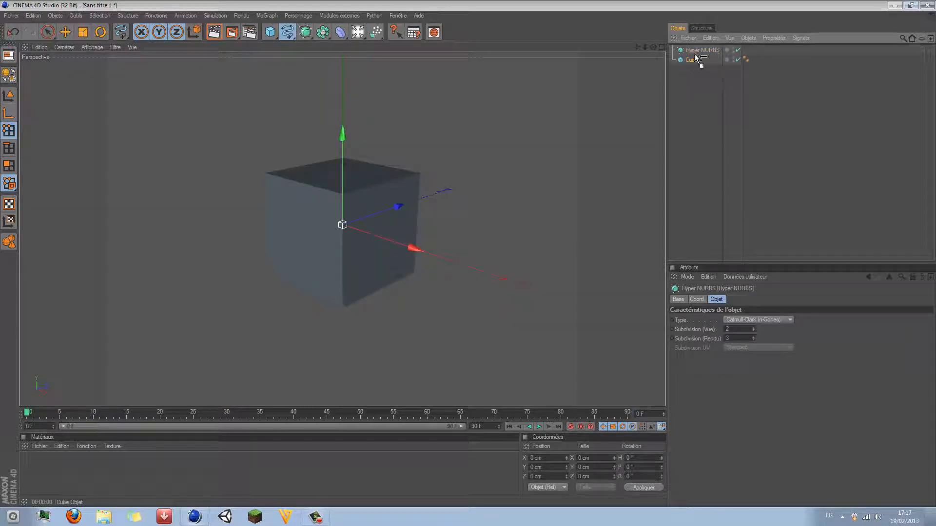
left_click(699, 73)
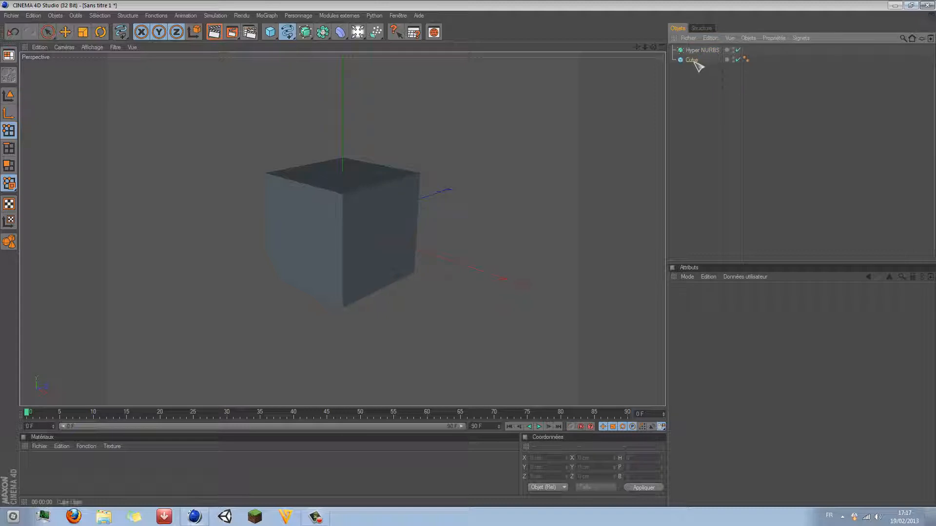
left_click_drag(707, 73, 731, 117)
left_click_drag(694, 53, 697, 54)
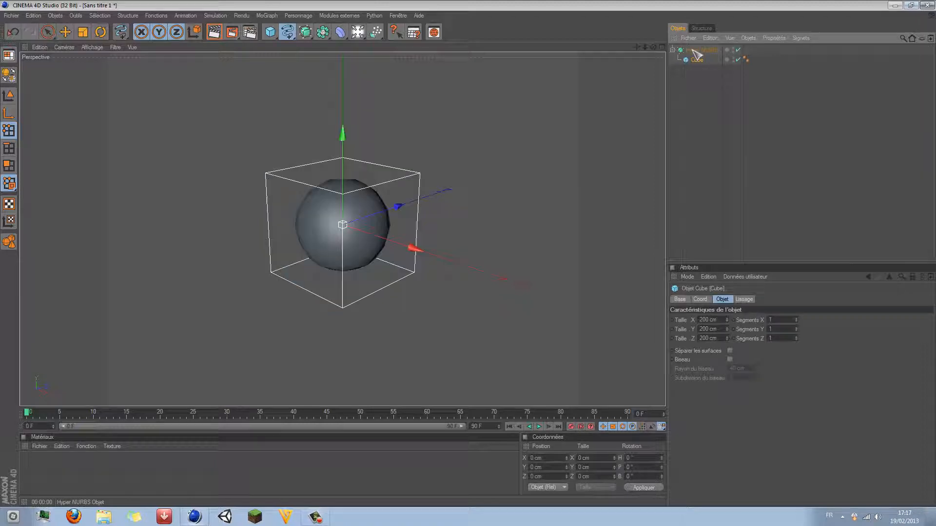
Select the Hyper NURBS together with its child cube and delete both.
left_click(690, 96)
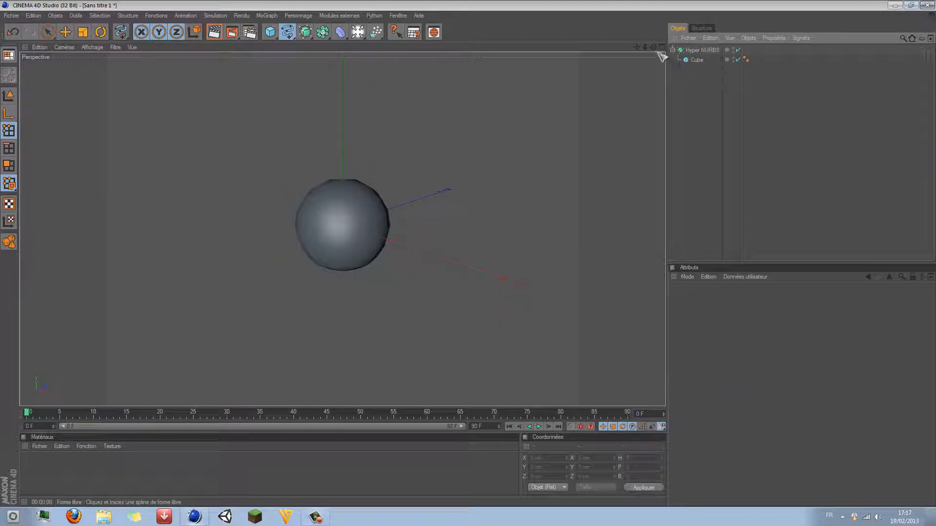
left_click(695, 61)
left_click_drag(703, 84, 682, 36)
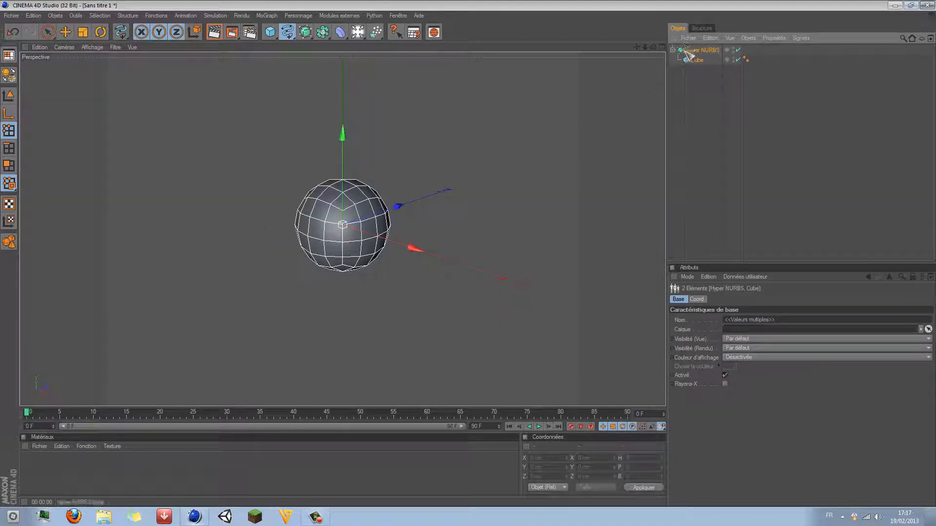
key("Delete")
Look through the available modelling objects, such as Booléen and Symétrie, the deformers and the light and scene objects.
left_click(323, 32)
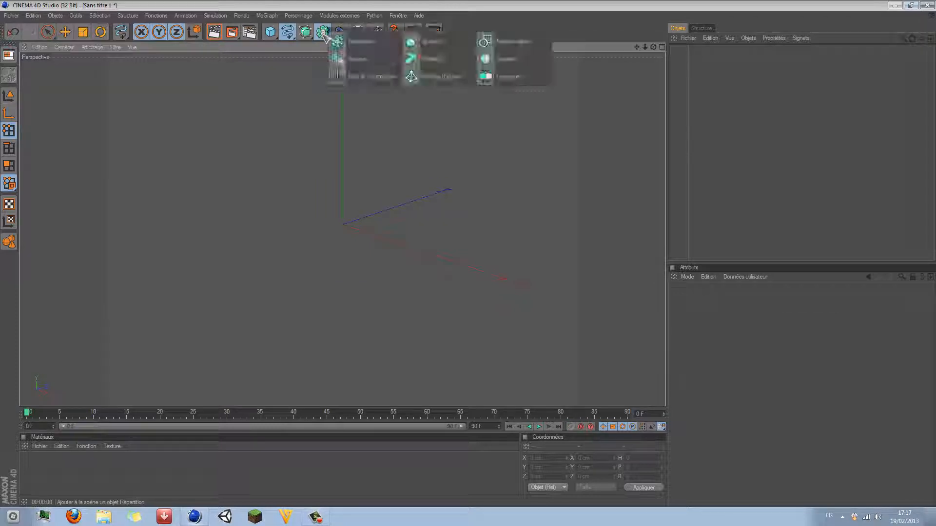
left_click(322, 33)
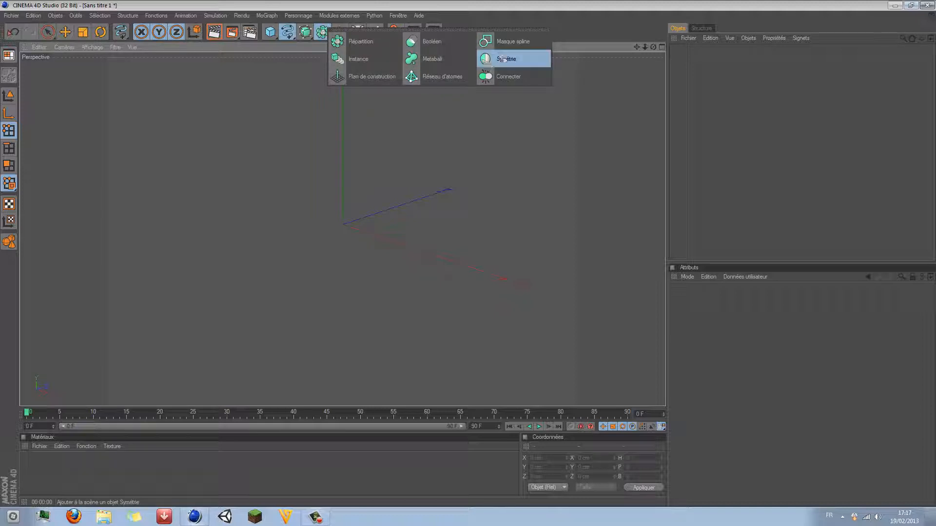
left_click(339, 32)
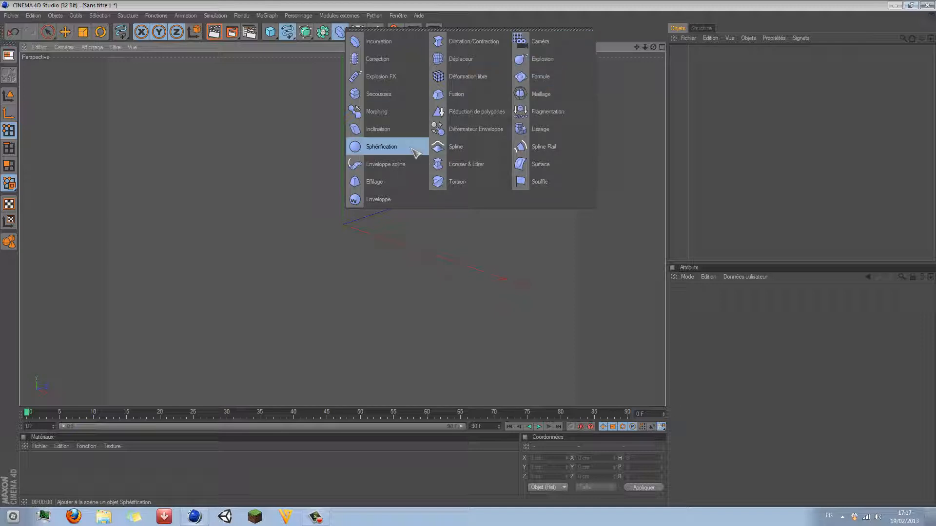
left_click(326, 94)
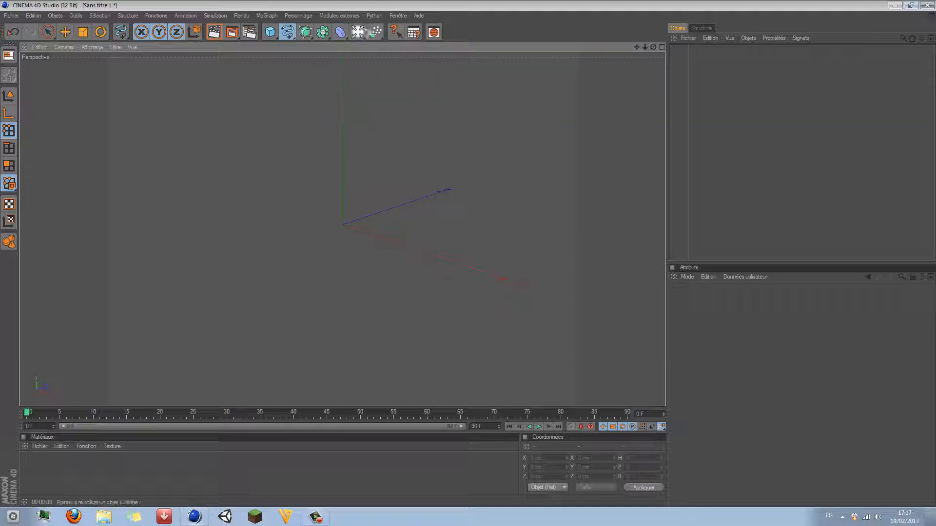
left_click(358, 31)
left_click(352, 48)
Add a light to the scene and activate the Move tool after undoing the stray freehand spline.
left_click(360, 34)
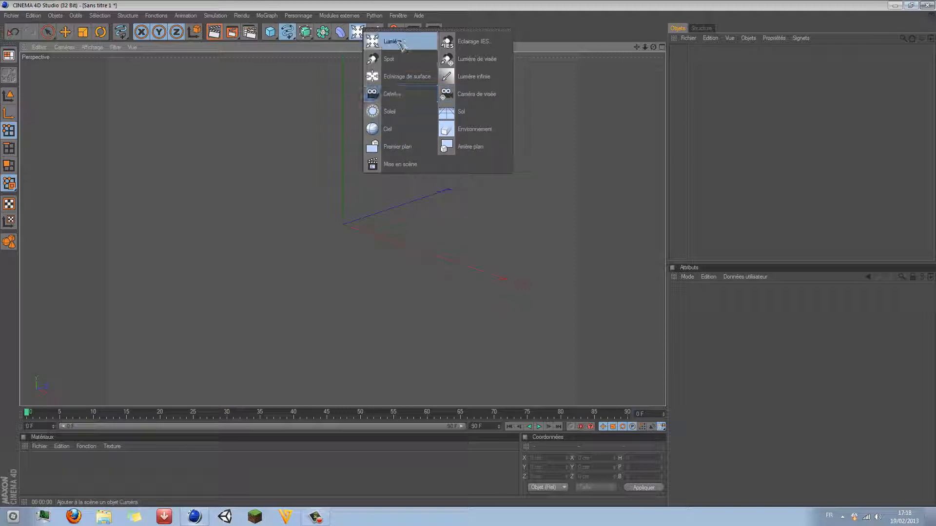
left_click(415, 45)
left_click_drag(343, 160, 349, 119)
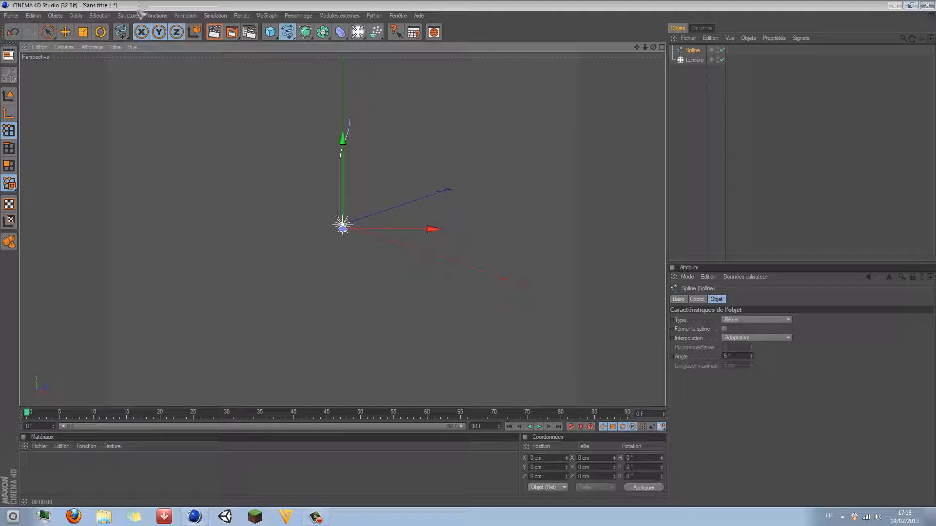
left_click(22, 34)
key("e")
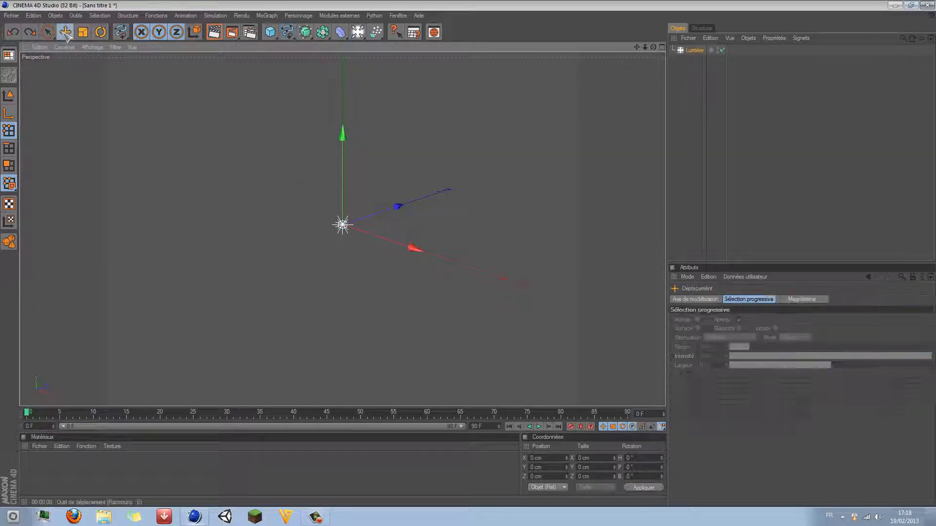
Raise the light along the Y axis and delete it from the scene.
left_click_drag(343, 134, 342, 71)
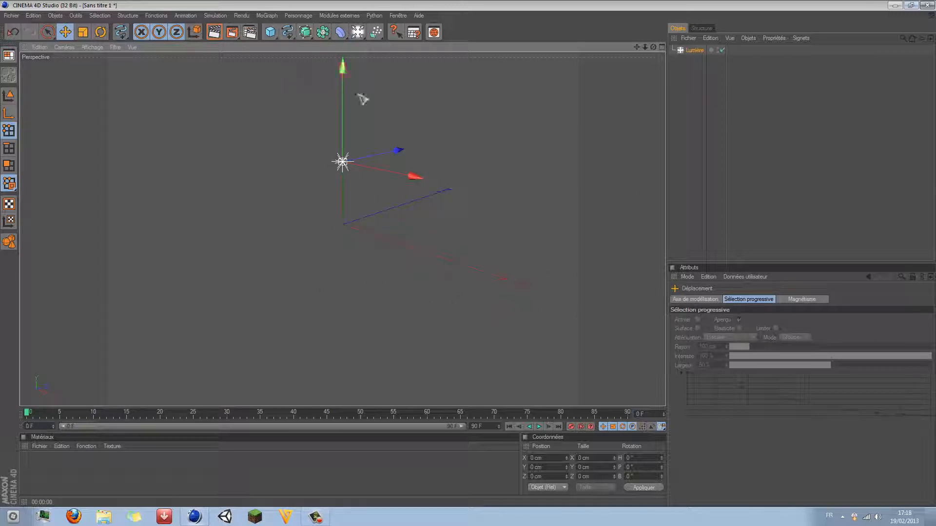
left_click(687, 50)
key("Delete")
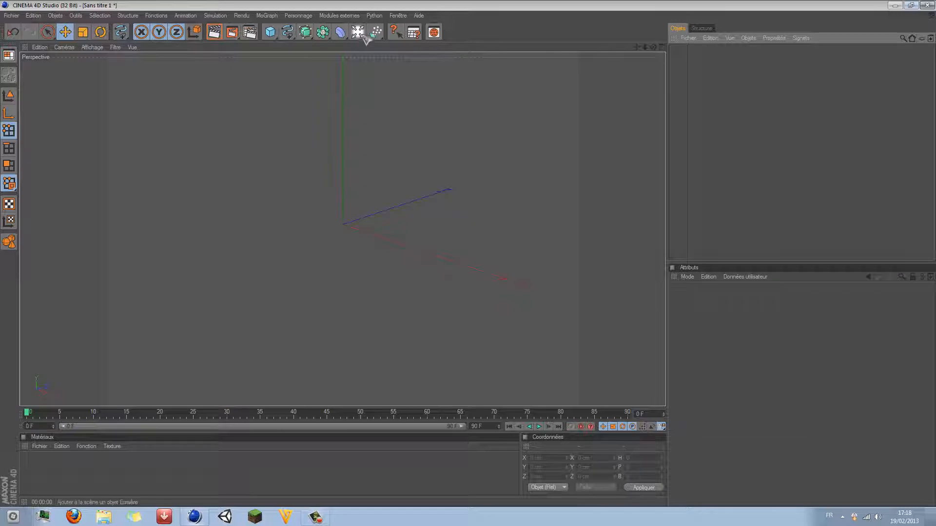
left_click(376, 32)
Switch to model mode, add a cube and move it up about 83 cm along the Y axis.
left_click(11, 95)
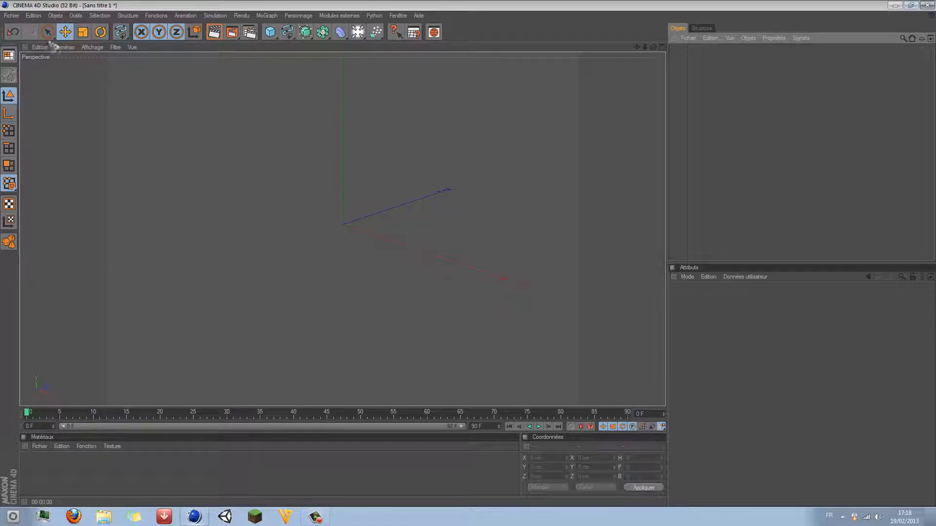
left_click(270, 32)
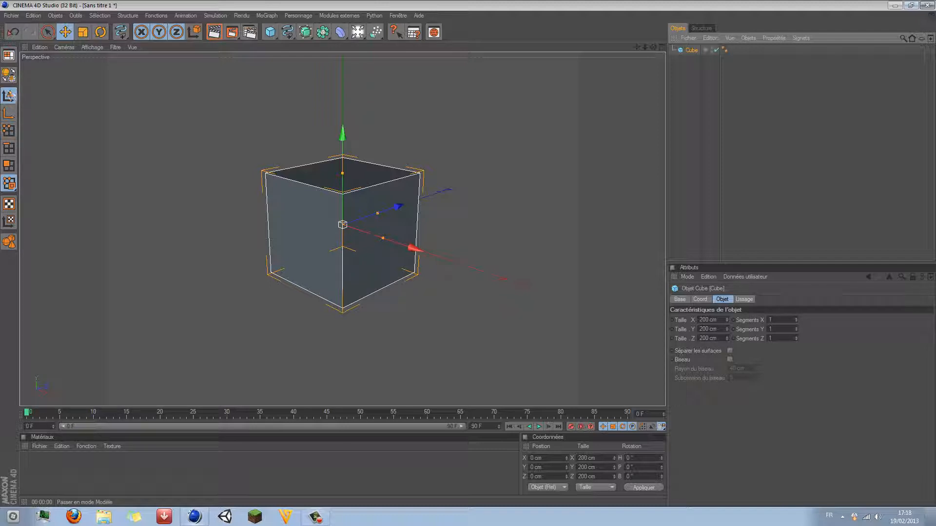
left_click_drag(344, 136, 344, 95)
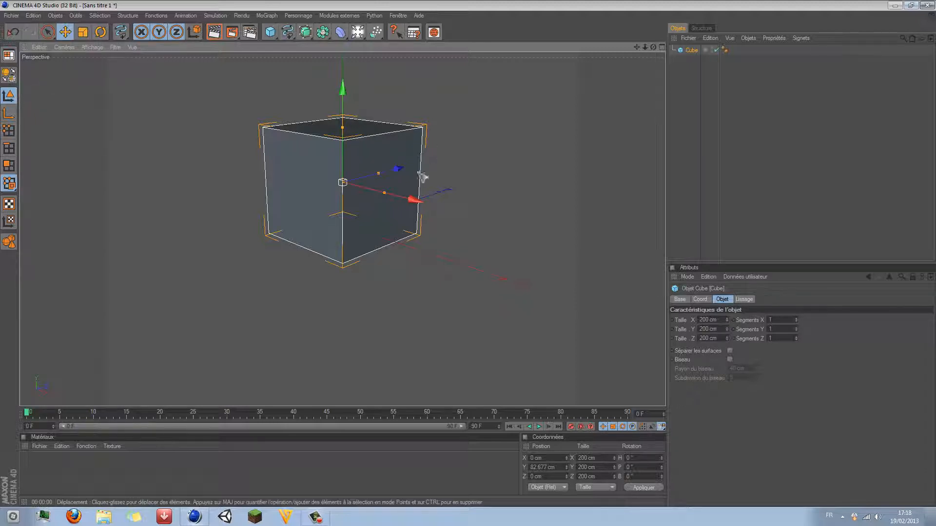
Convert the cube to an editable polygon object, undo the conversion, and convert it again.
left_click(9, 73)
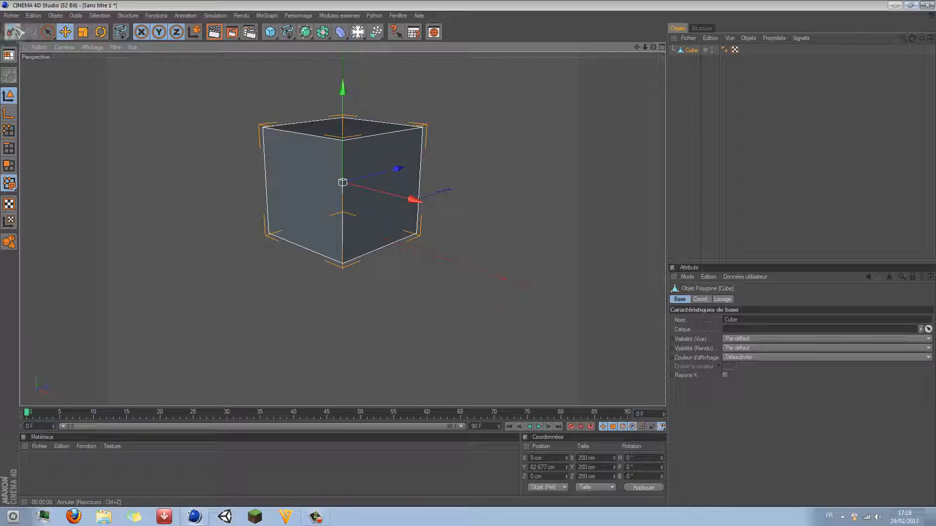
key("ctrl+z")
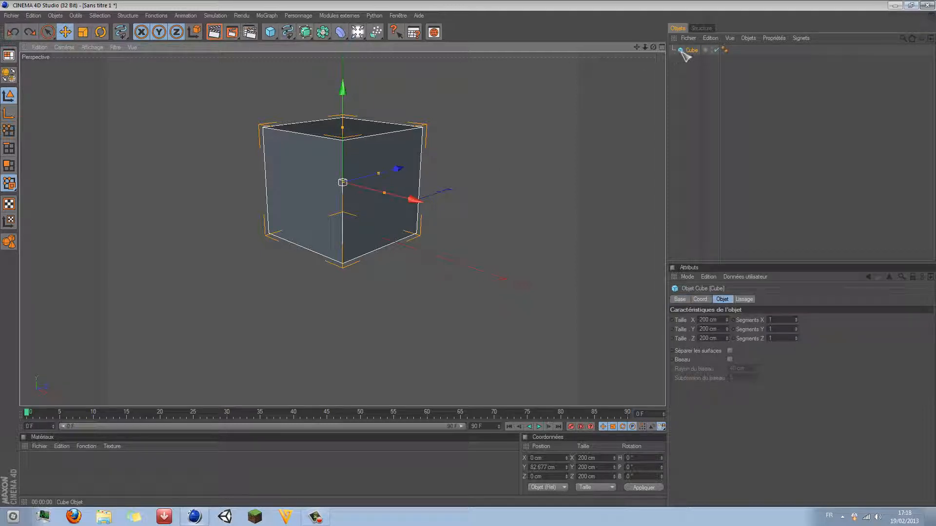
left_click(9, 74)
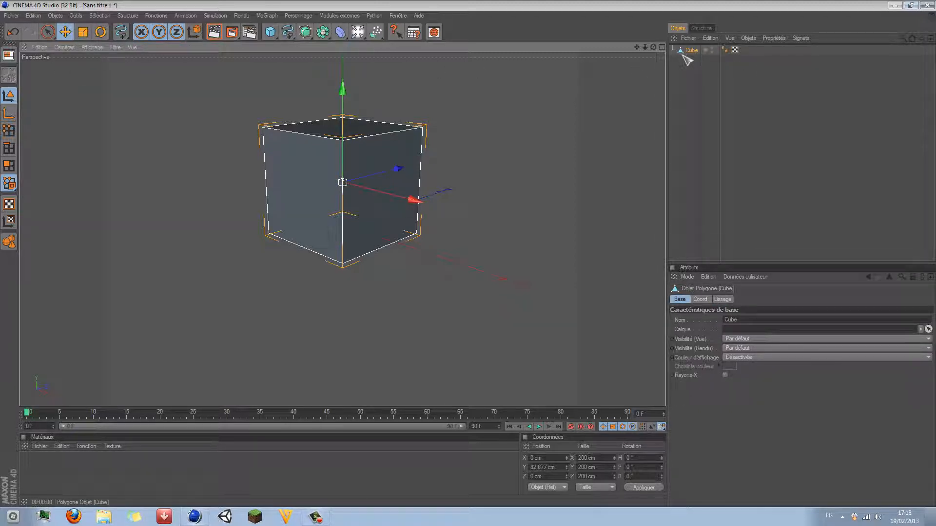
Inspect the converted cube's UVW tag properties, and undo the conversion back to the parametric cube.
left_click(735, 50)
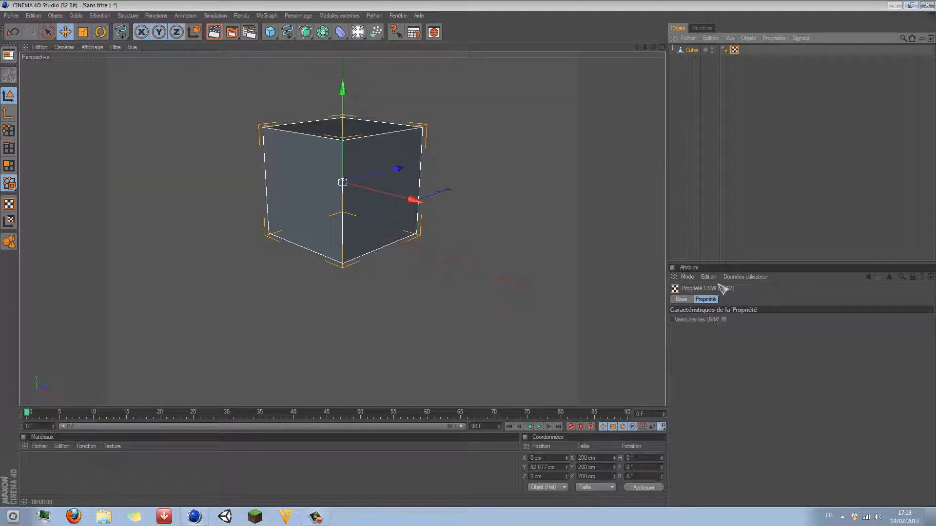
left_click(692, 50)
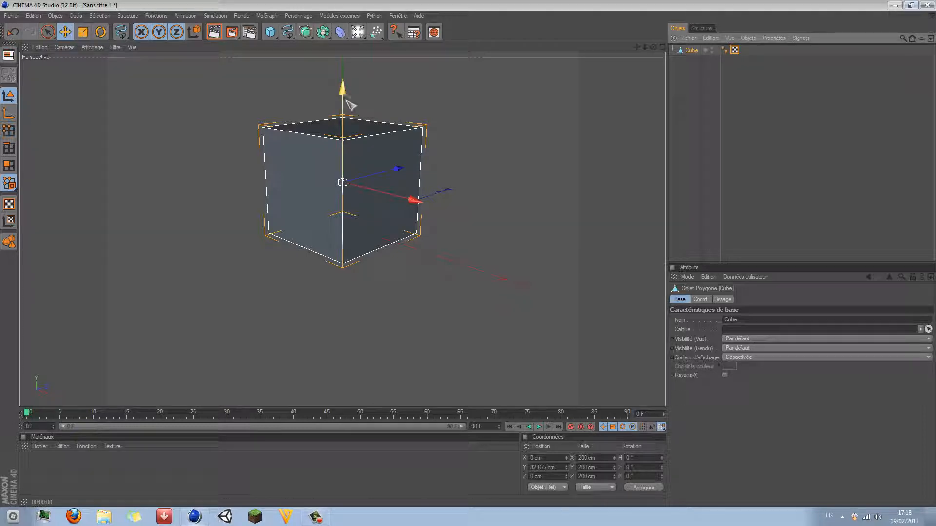
left_click(12, 32)
left_click(12, 31)
left_click(798, 148)
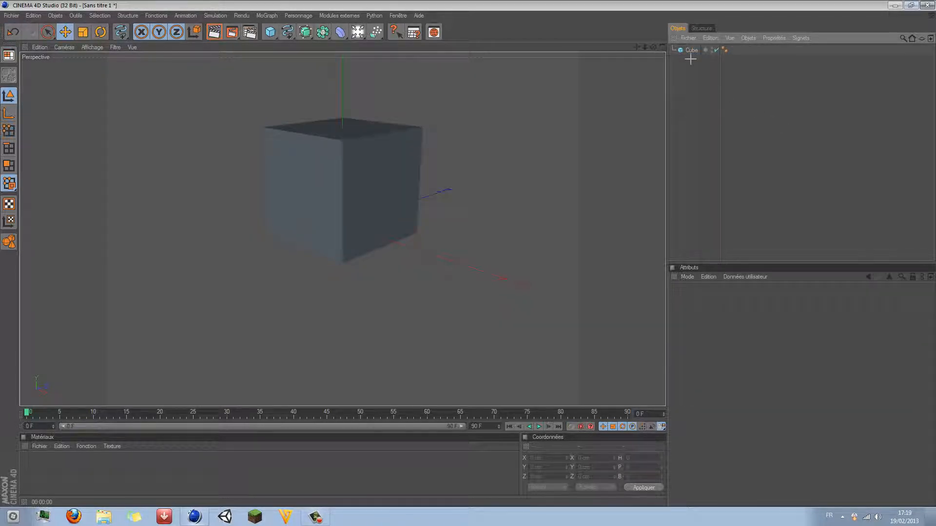
left_click_drag(690, 59, 750, 155)
left_click_drag(680, 66, 932, 268)
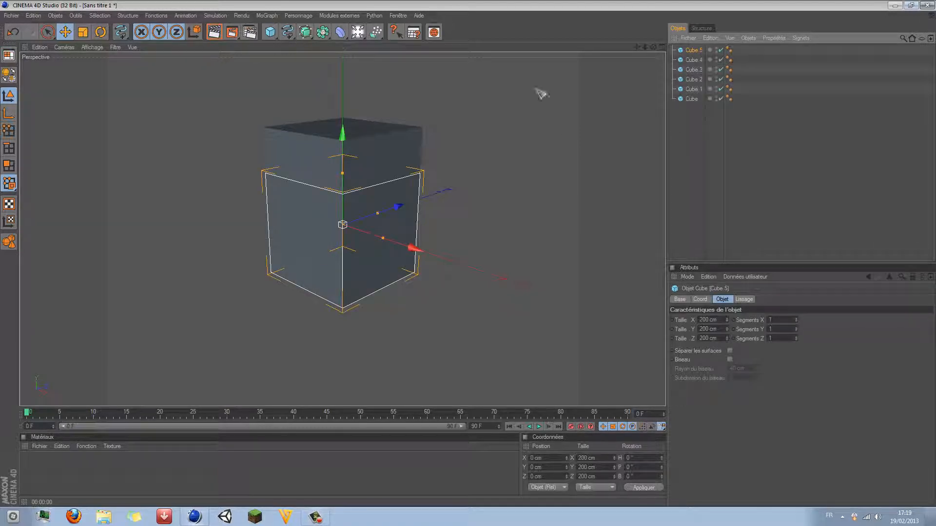
Delete the duplicate cubes Cube.1 through Cube.5 from the scene, keeping only the original Cube.
left_click(691, 138)
key("ctrl+a")
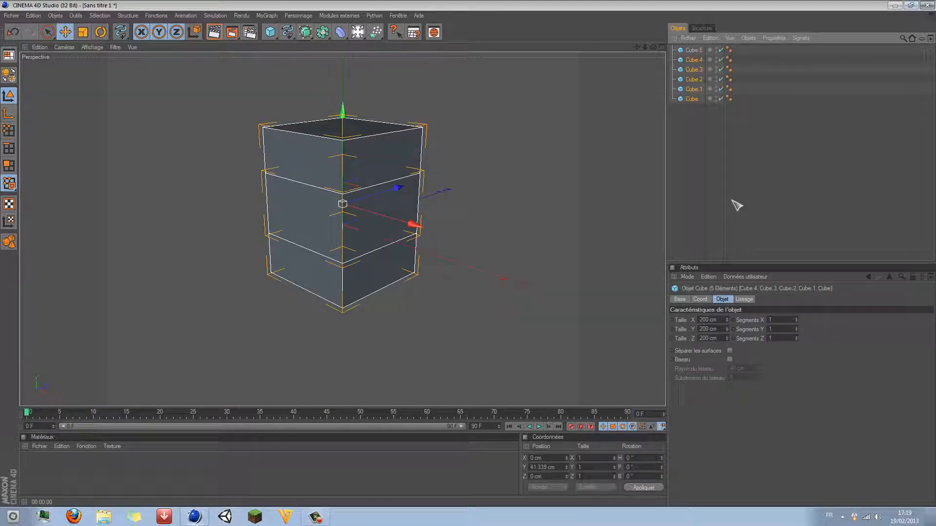
left_click(694, 90)
left_click_drag(750, 91, 693, 50)
key("Delete")
Rename the remaining cube as Caca.
left_click(691, 52)
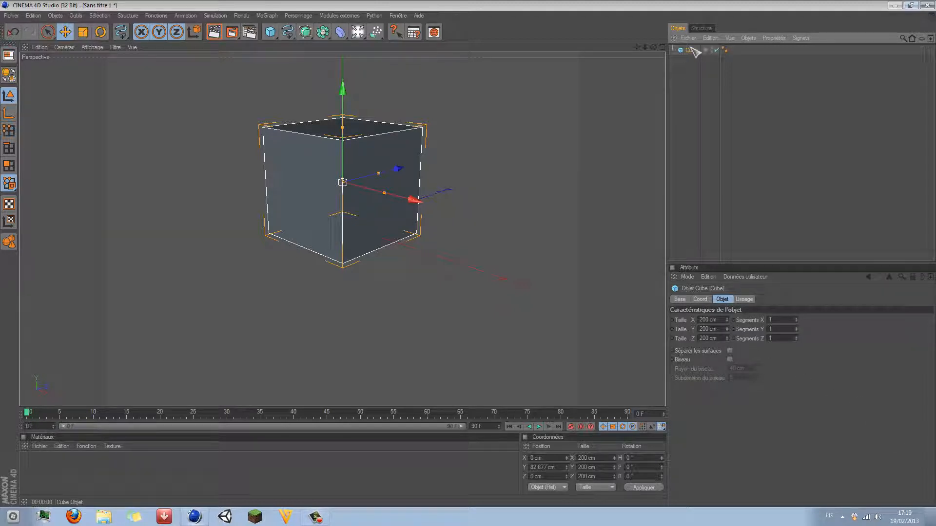
left_click(680, 299)
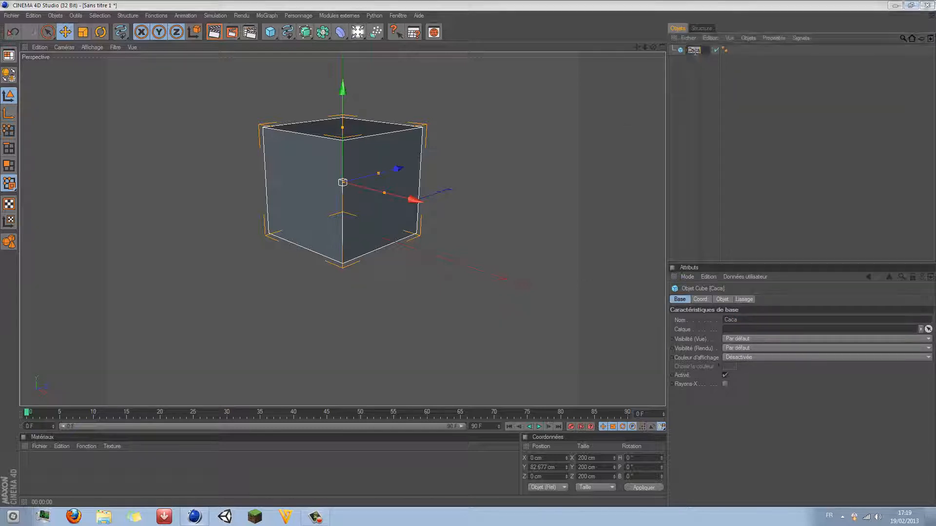
double_click(694, 50)
left_click(744, 320)
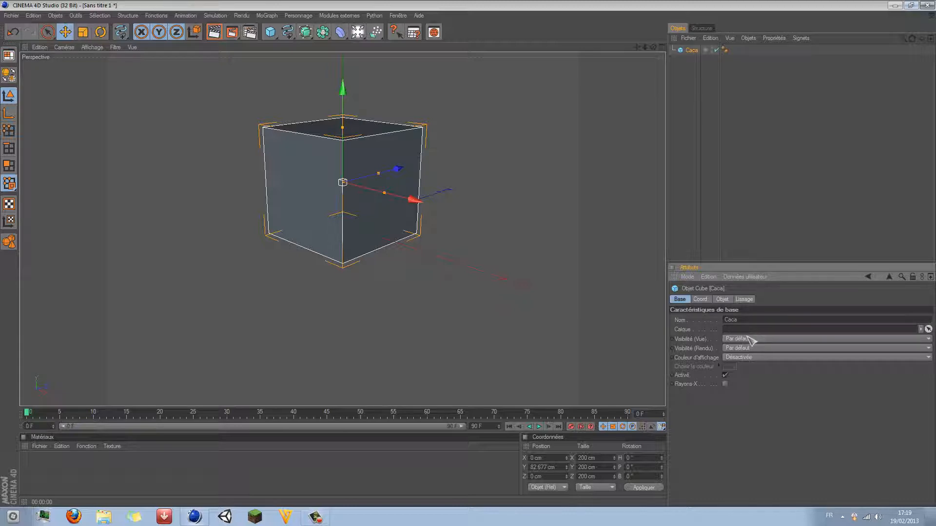
Try the cube's visibility settings with the view at Désactivée and the render at Activée, and show the cube in the viewport again.
left_click(751, 339)
left_click(761, 368)
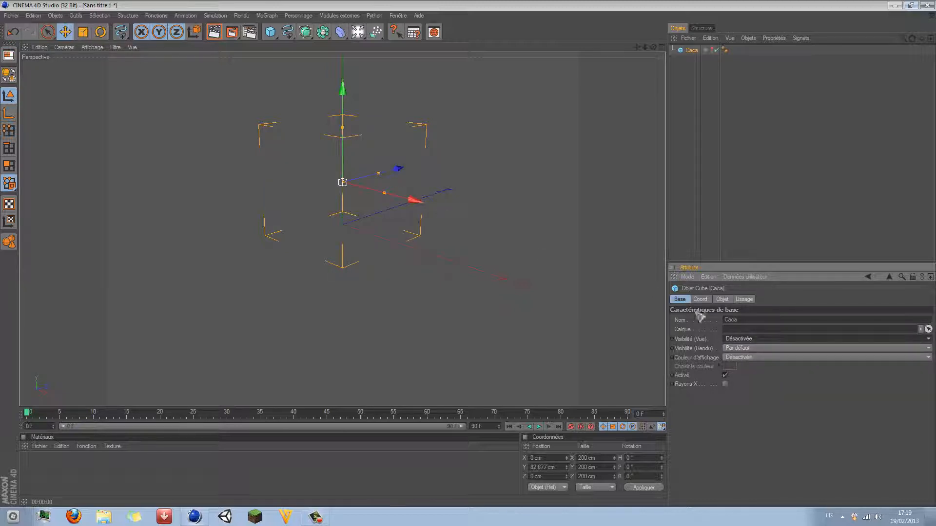
left_click(746, 347)
left_click(744, 357)
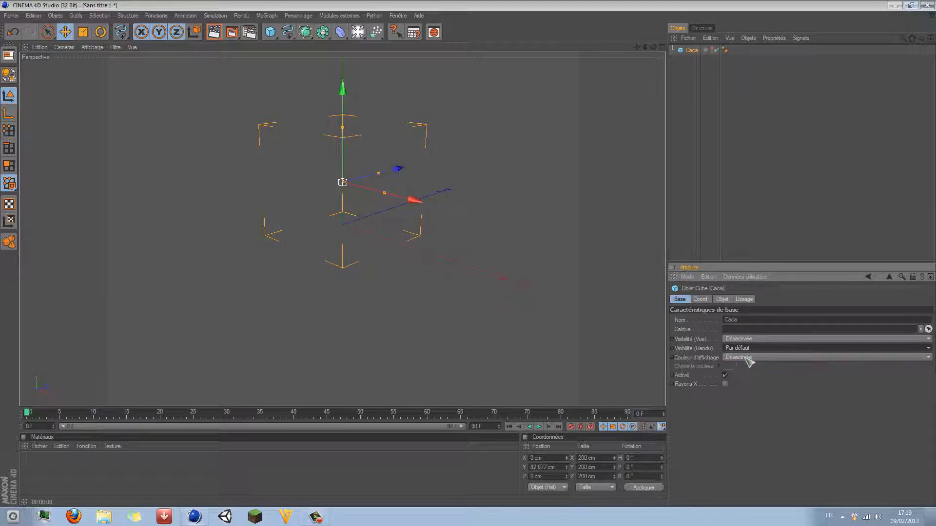
left_click(751, 348)
left_click(753, 369)
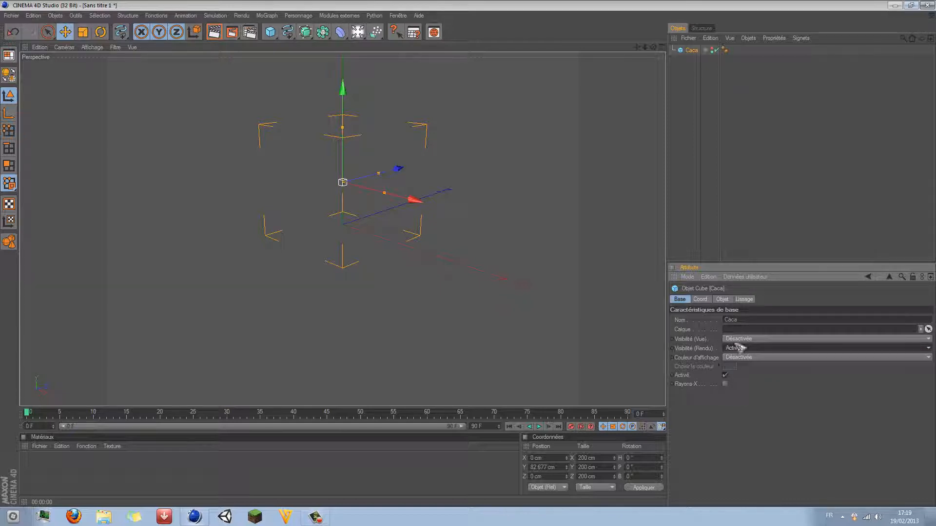
left_click(700, 299)
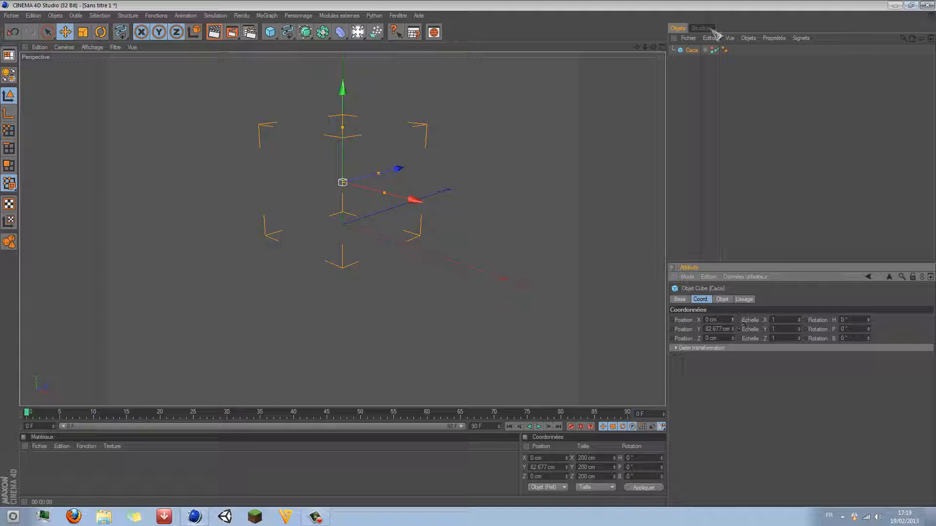
left_click(716, 51)
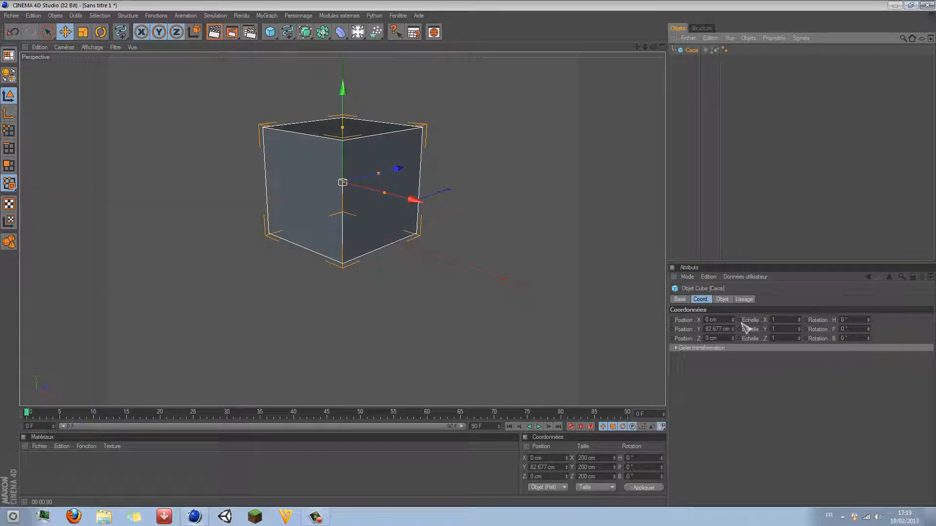
Move the cube to about X 121.5 cm, Y 11.1 cm and Z -62.6 cm.
left_click_drag(732, 320, 770, 319)
mouse_move(448, 211)
left_mouse_down()
mouse_move(492, 217)
mouse_move(456, 212)
left_mouse_up()
left_click_drag(732, 320, 732, 296)
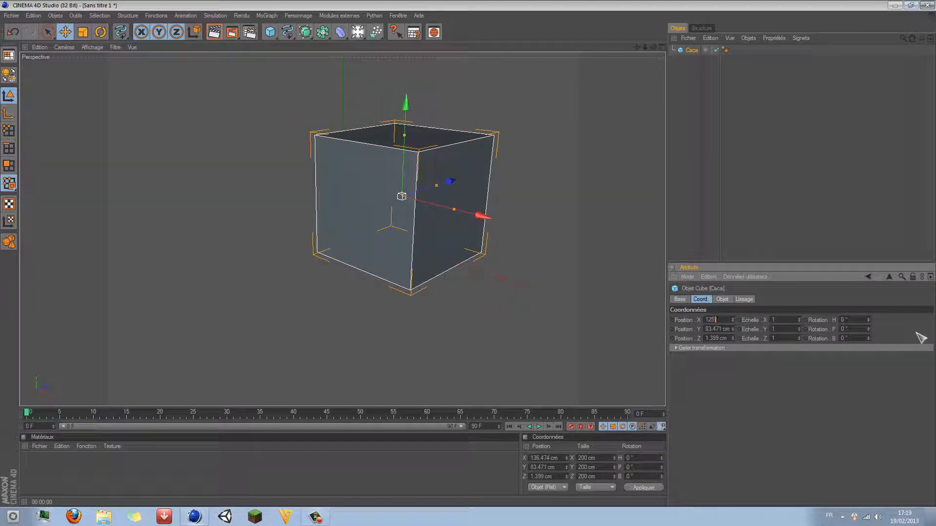
key("Return")
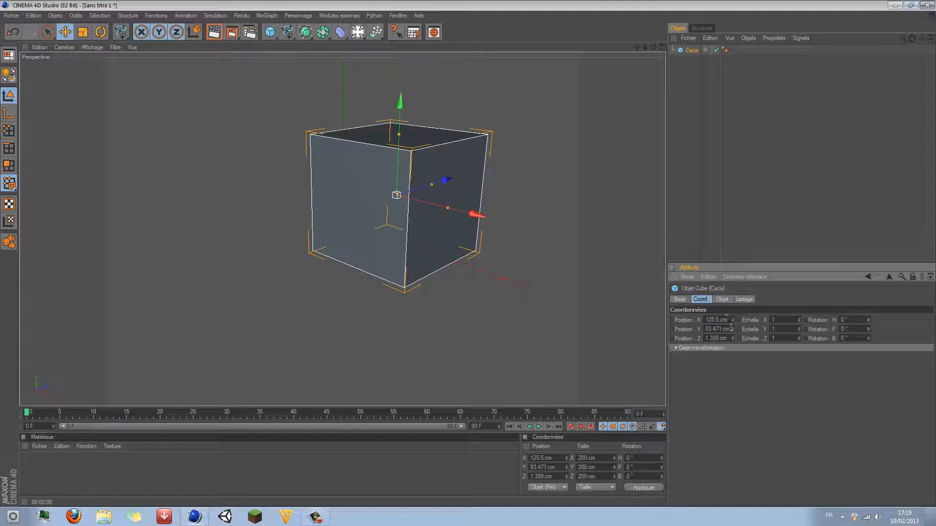
mouse_move(732, 329)
left_mouse_down()
mouse_move(733, 320)
mouse_move(732, 390)
mouse_move(733, 97)
mouse_move(733, 488)
mouse_move(733, 210)
mouse_move(732, 351)
mouse_move(732, 312)
mouse_move(736, 333)
left_mouse_up()
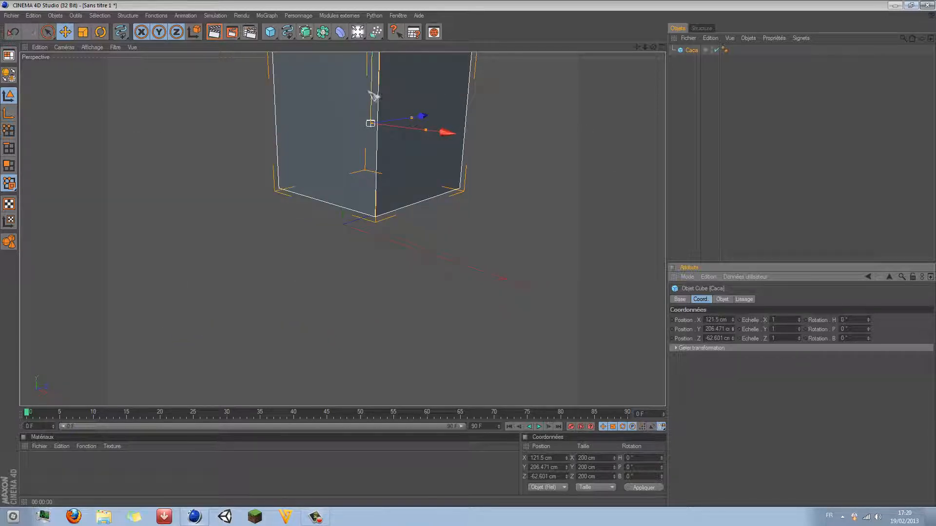
left_click_drag(371, 92, 370, 213)
Enlarge the cube with scale X 2.08, scale Y 1.32 and an X size of about 224.3 cm, and rotate it to H 43°, P 10°, B -4°.
mouse_move(798, 320)
left_mouse_down()
mouse_move(799, 263)
mouse_move(800, 332)
mouse_move(840, 327)
mouse_move(802, 328)
mouse_move(801, 304)
left_mouse_up()
mouse_move(489, 293)
left_mouse_down()
mouse_move(522, 299)
mouse_move(501, 292)
left_mouse_up()
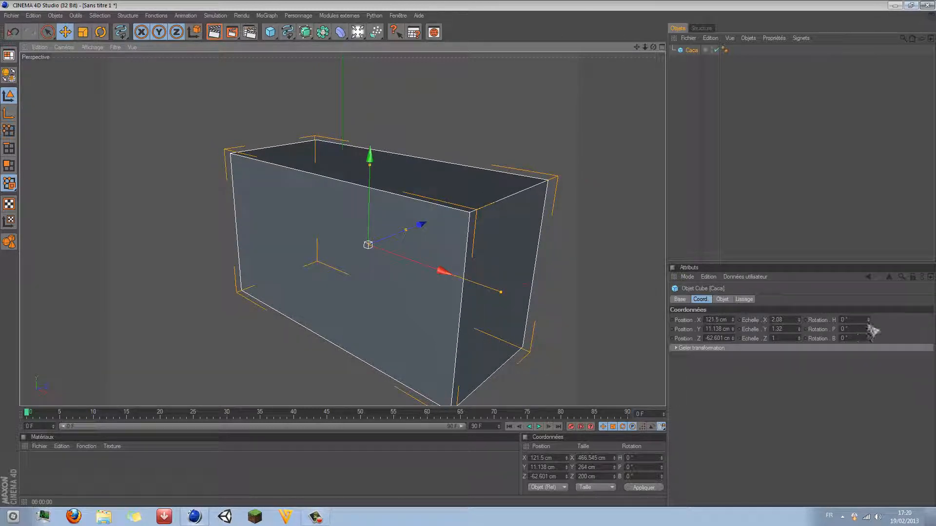
left_click_drag(868, 320, 868, 342)
left_click(867, 349)
left_click(706, 348)
Set the cube's size to about 234.3 × 228 × 214 cm and its X, Y and Z segments to 4, 3 and 3.
left_click(722, 299)
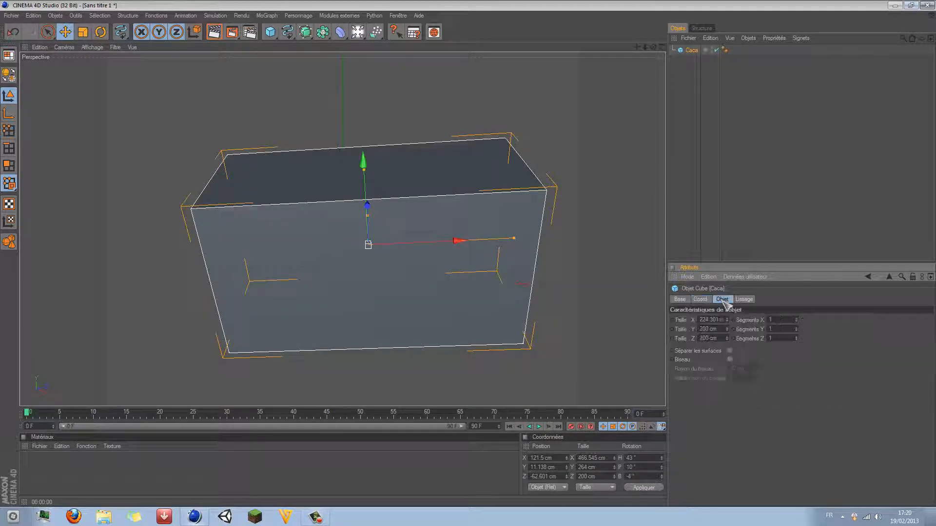
mouse_move(727, 320)
left_mouse_down()
mouse_move(727, 271)
mouse_move(727, 331)
left_mouse_up()
left_click(796, 318)
left_click(796, 318)
left_click(795, 318)
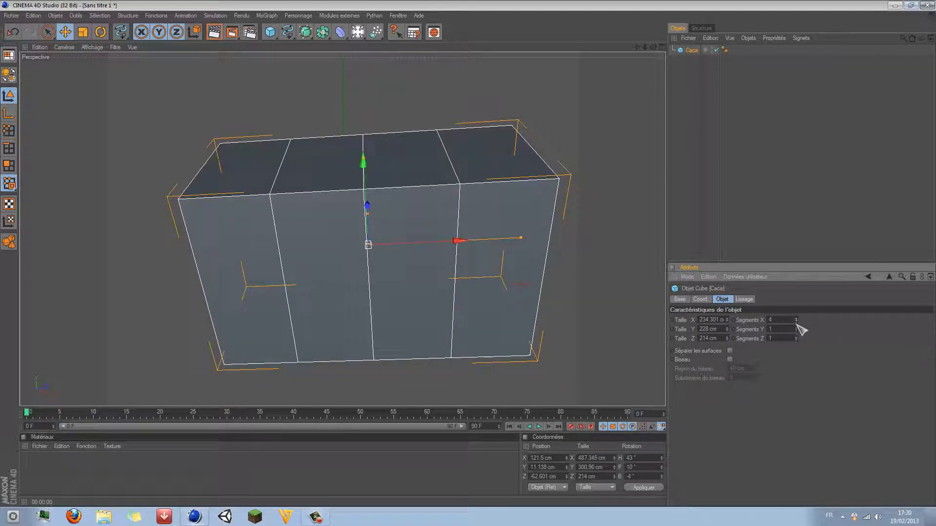
left_click(796, 328)
left_click(796, 327)
left_click(796, 337)
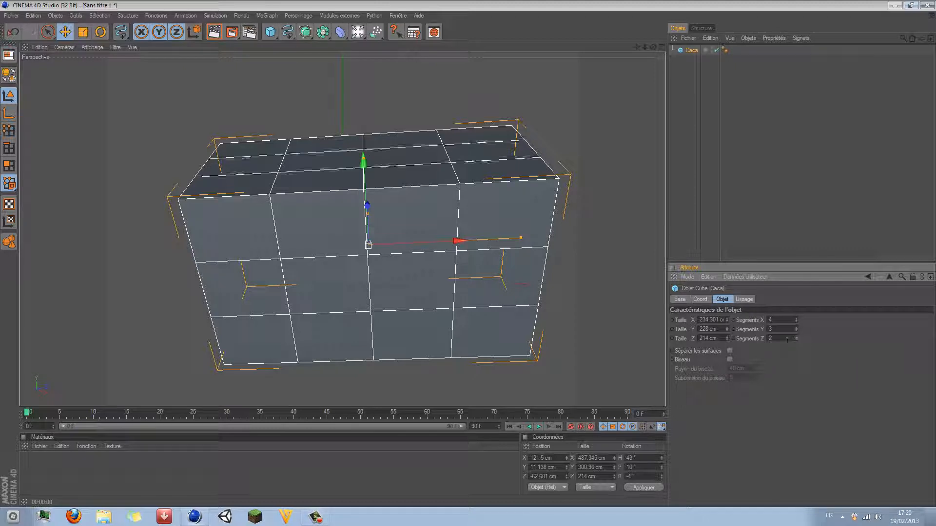
left_click(796, 337)
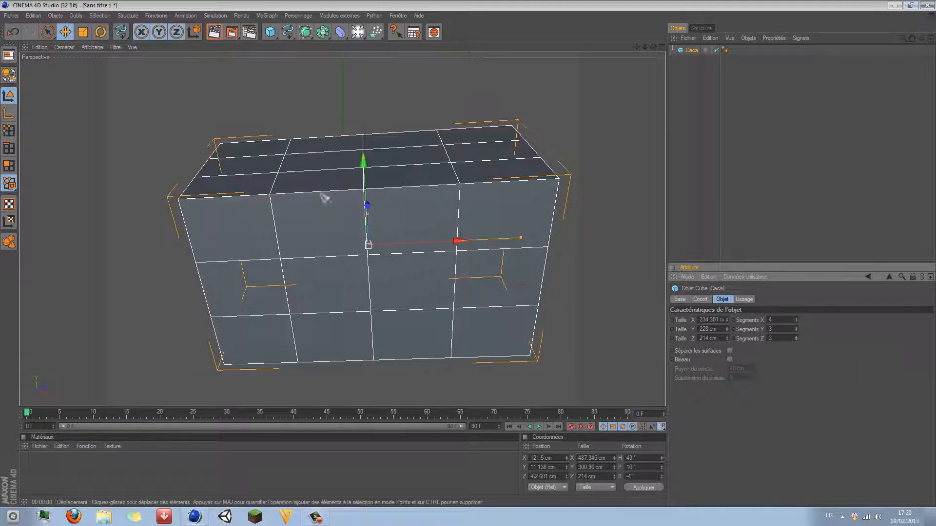
Bevel the cube's edges with a radius of 13 cm and a bevel subdivision of 10.
left_click(730, 359)
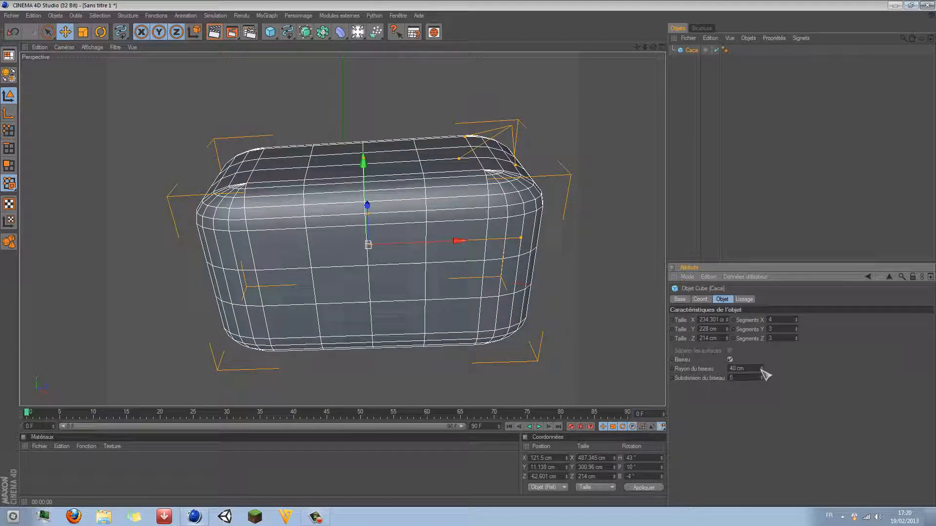
left_click_drag(761, 369, 758, 369)
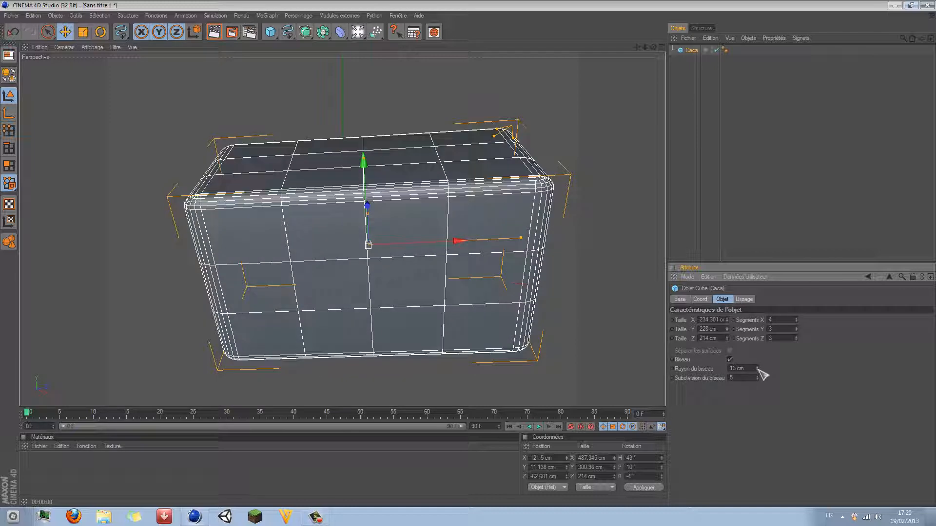
left_click(757, 377)
left_click(758, 376)
left_click(758, 376)
left_click(757, 376)
left_click(757, 377)
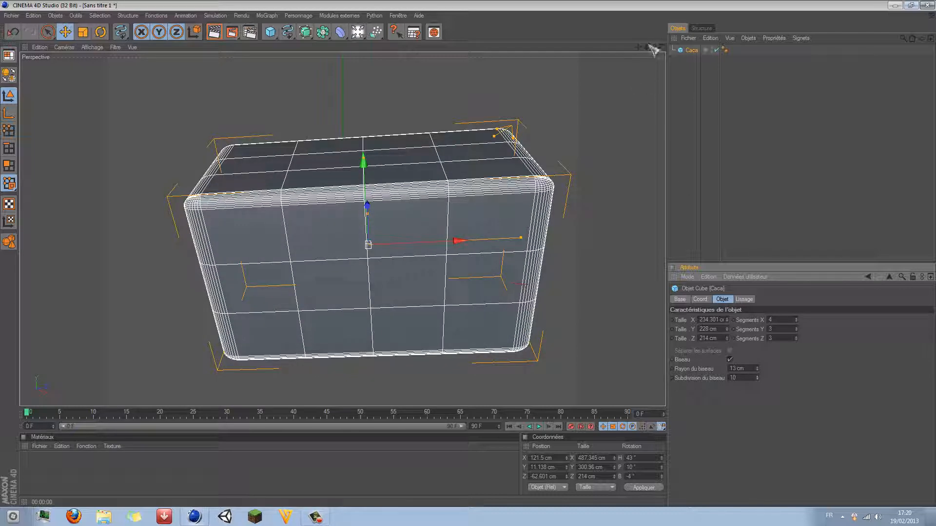
Pan, zoom and orbit the perspective view to examine the bevelled cube with nothing selected.
left_click_drag(645, 46, 624, 53)
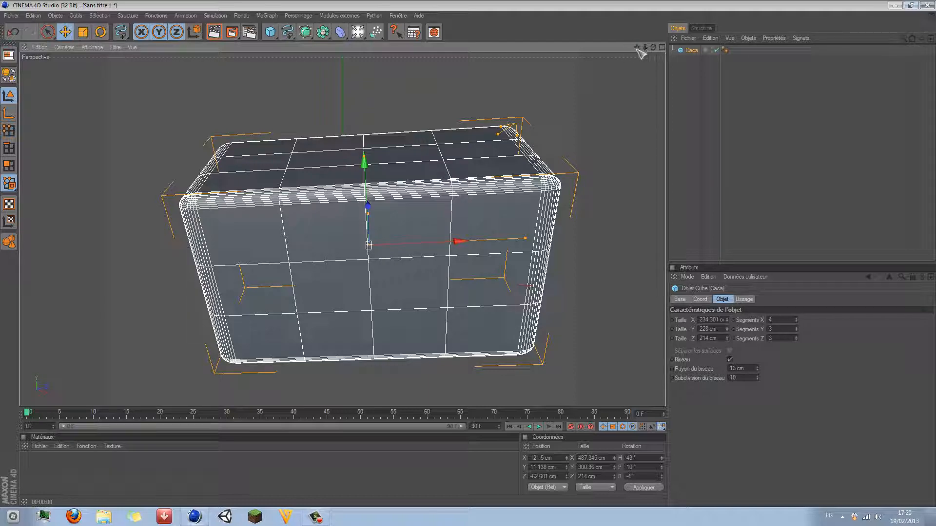
mouse_move(637, 47)
left_mouse_down()
mouse_move(546, 30)
mouse_move(740, 44)
mouse_move(570, 34)
mouse_move(682, 62)
mouse_move(692, 47)
mouse_move(512, 44)
mouse_move(643, 25)
mouse_move(507, 63)
mouse_move(638, 93)
mouse_move(600, 59)
mouse_move(638, 56)
mouse_move(658, 85)
mouse_move(658, 58)
mouse_move(635, 53)
mouse_move(624, 63)
mouse_move(638, 83)
mouse_move(585, 54)
mouse_move(629, 39)
mouse_move(657, 47)
mouse_move(623, 78)
mouse_move(585, 83)
mouse_move(619, 54)
mouse_move(649, 49)
mouse_move(629, 66)
mouse_move(651, 48)
mouse_move(609, 48)
mouse_move(624, 39)
mouse_move(677, 42)
mouse_move(658, 34)
mouse_move(592, 56)
mouse_move(570, 51)
mouse_move(653, 47)
mouse_move(629, 61)
mouse_move(634, 73)
mouse_move(653, 47)
left_mouse_up()
scroll(627, 92, "up", 2)
scroll(626, 93, "down", 2)
scroll(626, 93, "up", 1)
left_click(738, 108)
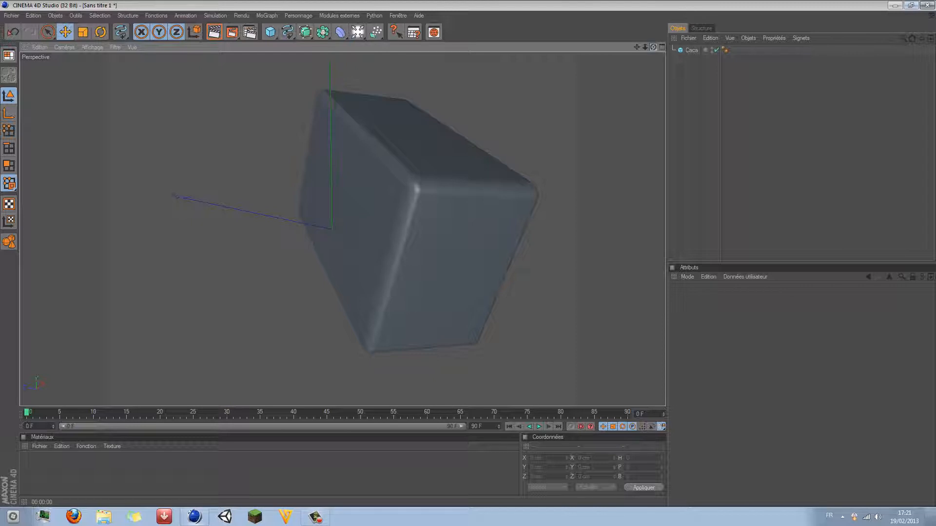
mouse_move(653, 47)
left_mouse_down()
mouse_move(633, 64)
mouse_move(653, 47)
mouse_move(570, 73)
mouse_move(657, 53)
left_mouse_up()
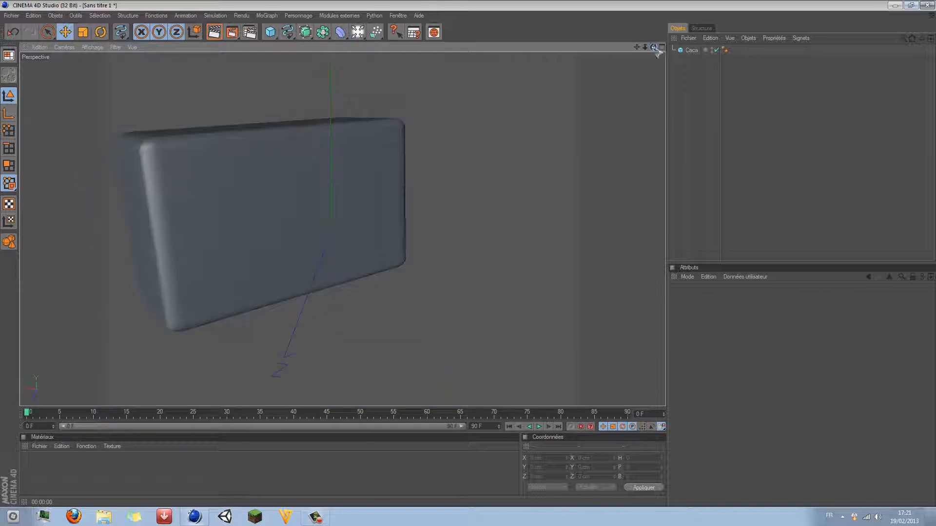
Look through the general preferences and review the camera rotation options for the input device, leaving the setting at Objet.
left_click(32, 16)
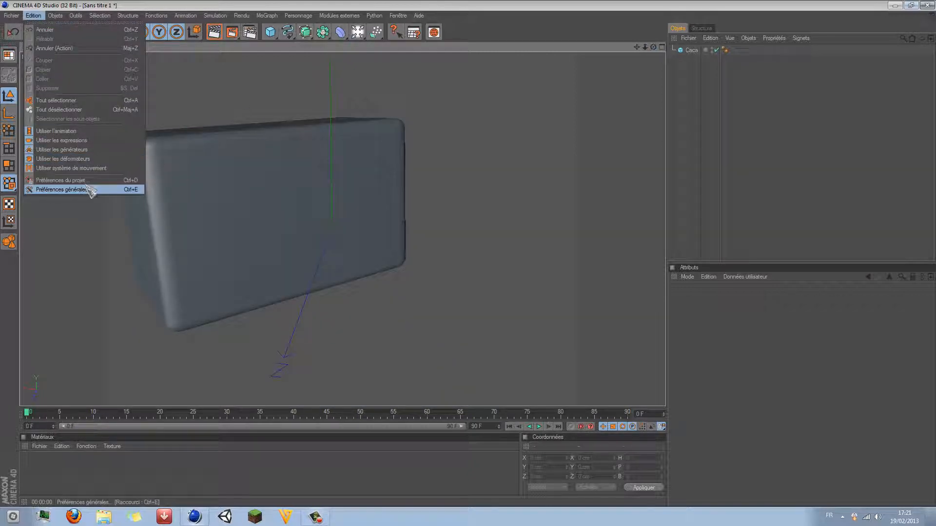
left_click(285, 207)
left_click(90, 102)
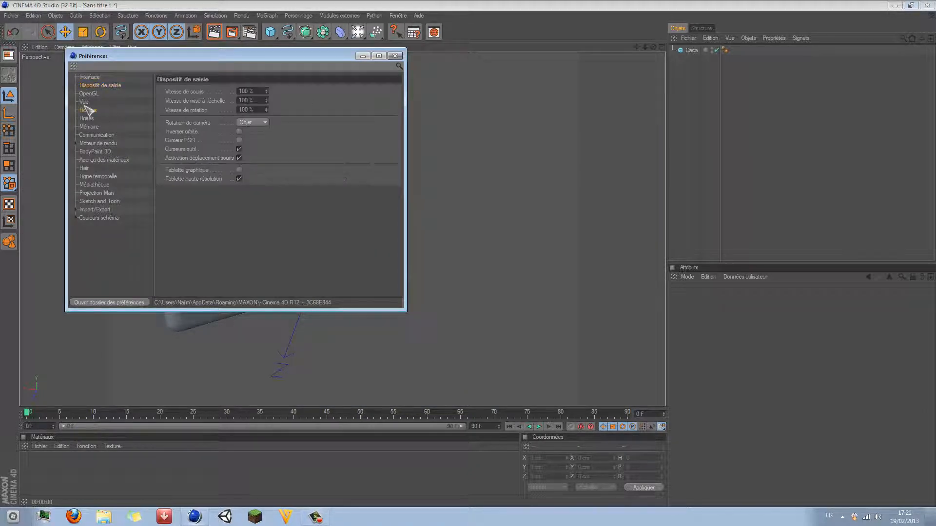
left_click(88, 110)
left_click(85, 102)
left_click(93, 94)
left_click(92, 101)
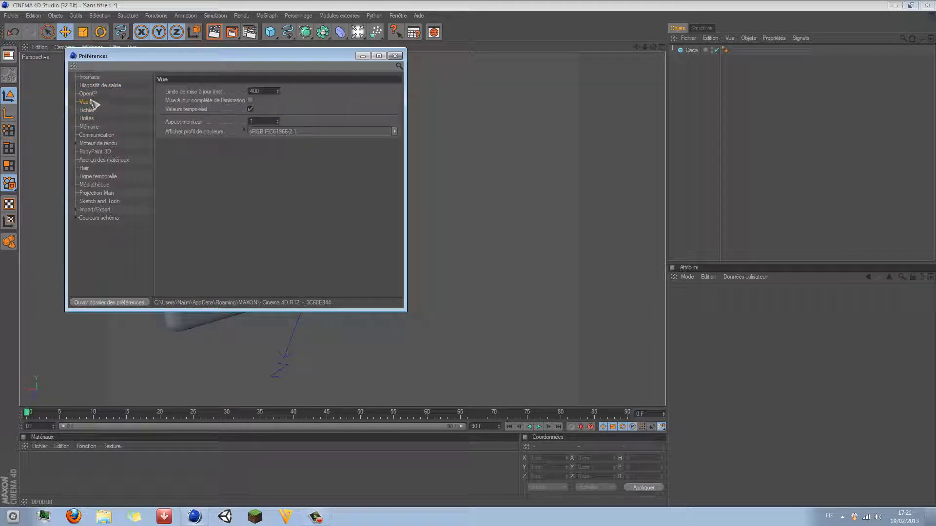
left_click(91, 78)
left_click(98, 86)
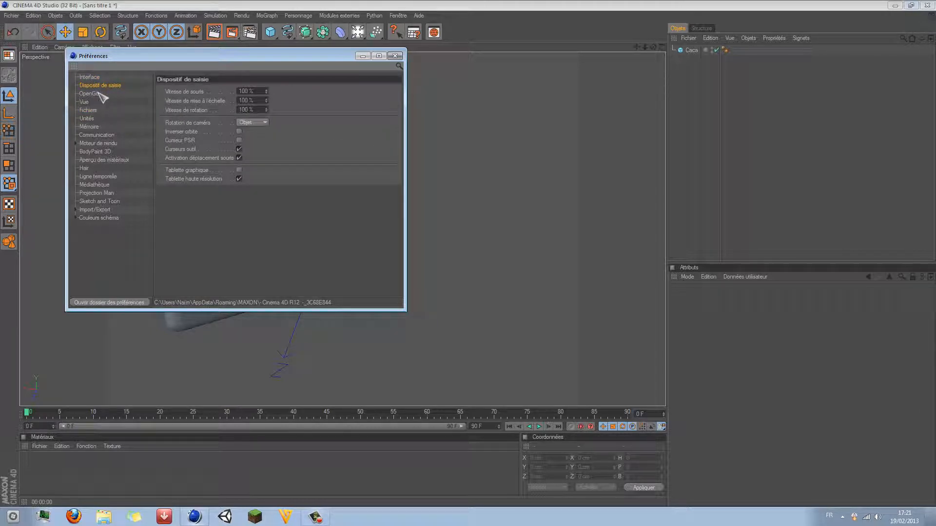
left_click(256, 123)
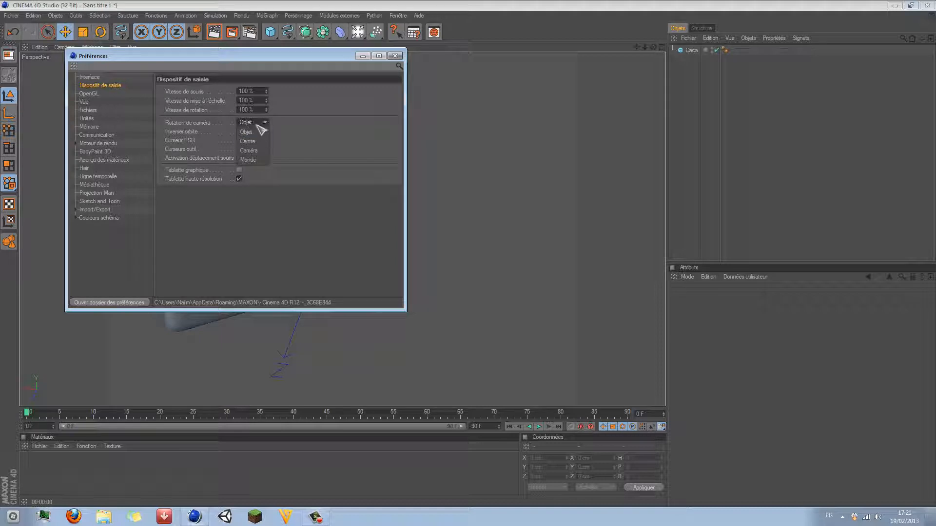
left_click(254, 141)
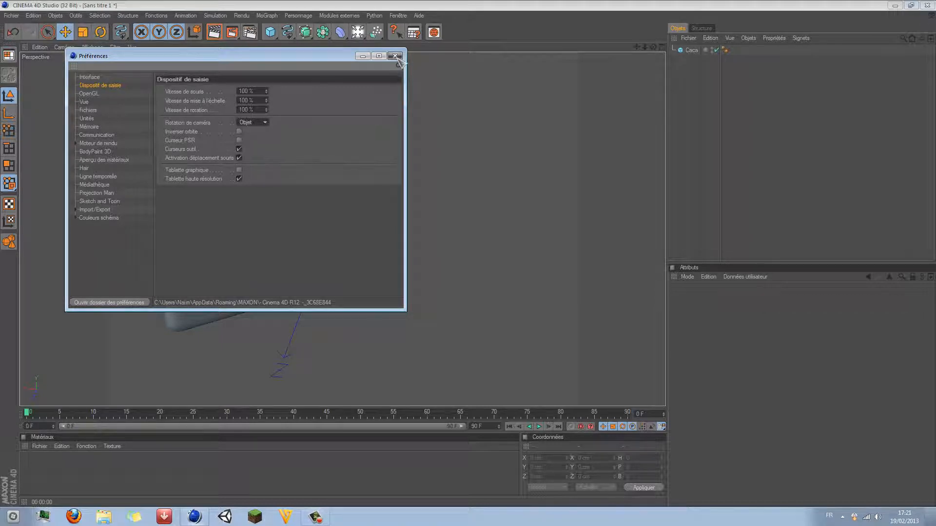
left_click(395, 55)
Select the cube and show the properties of its smoothing tag.
left_click_drag(653, 47, 702, 53)
left_click(691, 50)
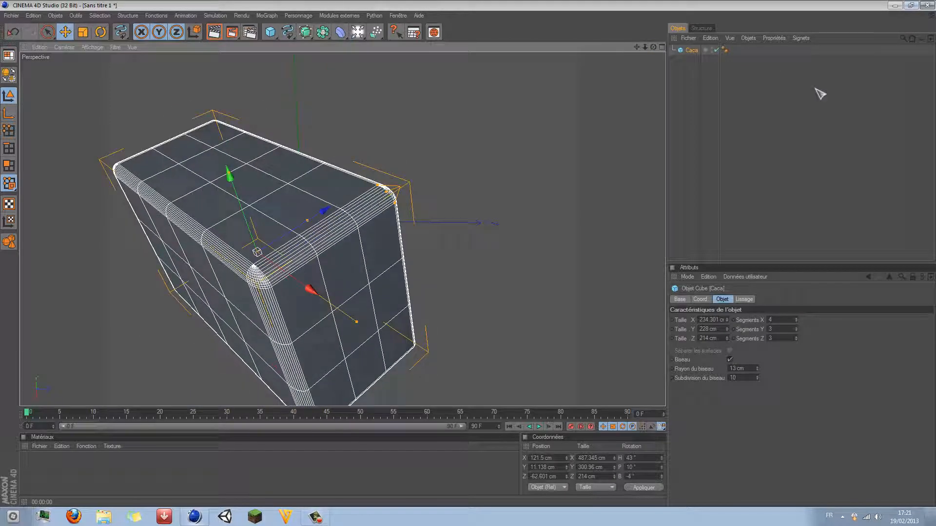
left_click(750, 299)
left_click(725, 49)
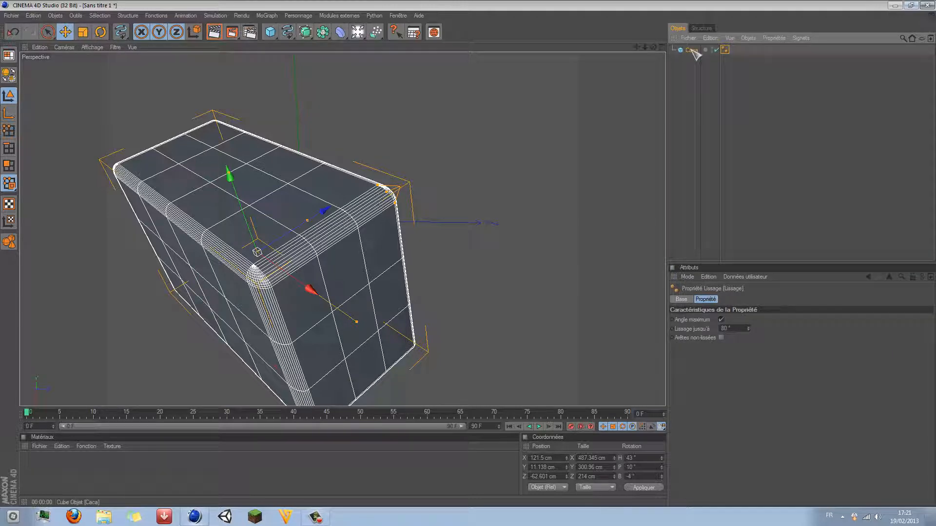
Reduce the smoothing tag's maximum angle and examine the shading of the bevelled corner up close.
left_click_drag(653, 47, 654, 71)
left_click_drag(741, 330, 652, 328)
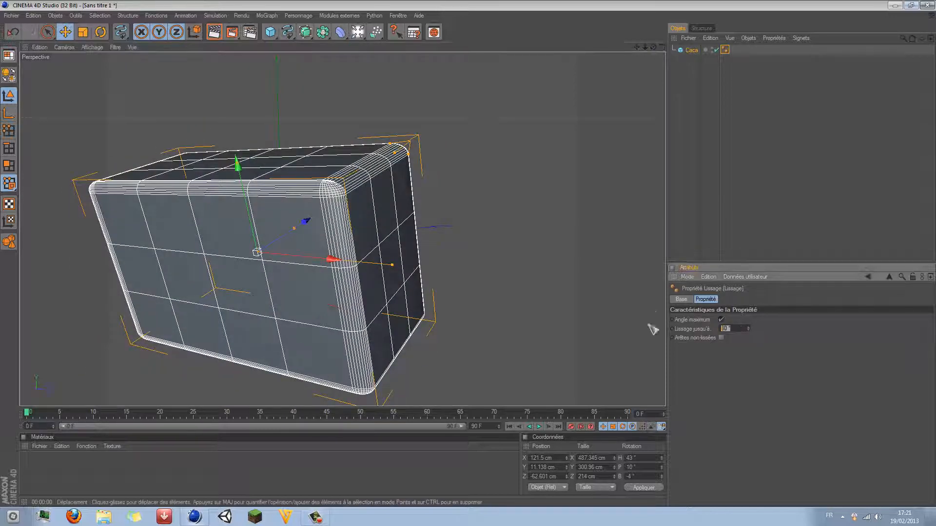
left_click(746, 192)
left_click_drag(652, 48, 655, 55)
scroll(474, 141, "up", 5)
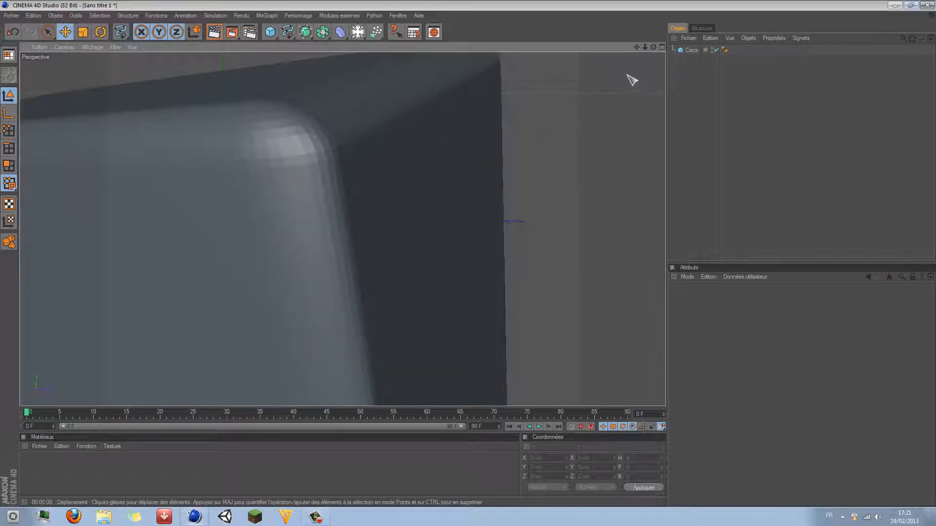
Set the smoothing tag's maximum angle to 150°.
left_click(724, 50)
left_click(741, 328)
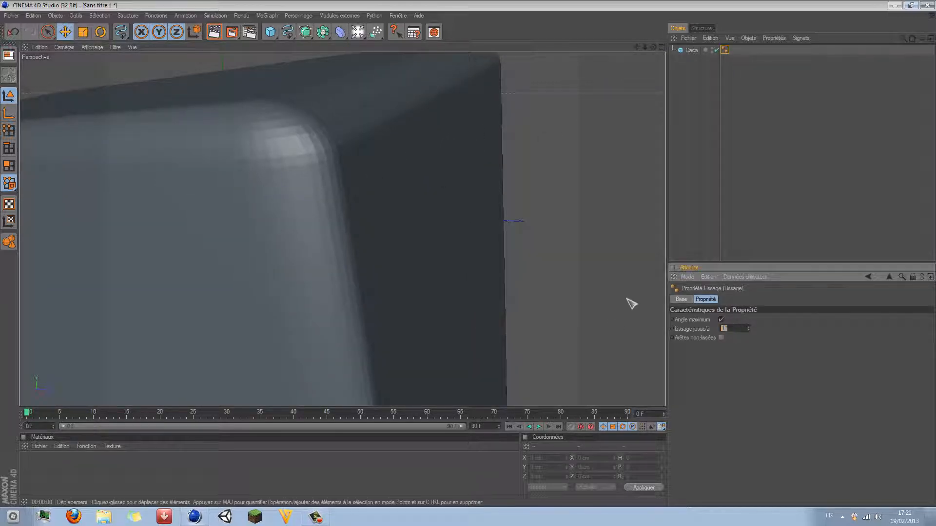
type("80")
key("Return")
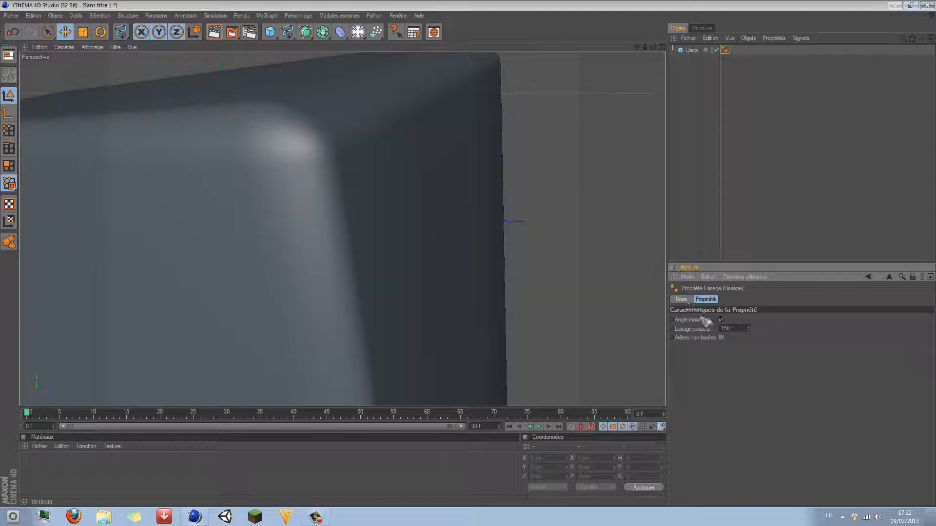
Set the smoothing tag's maximum angle to 80°.
type("150")
key("Return")
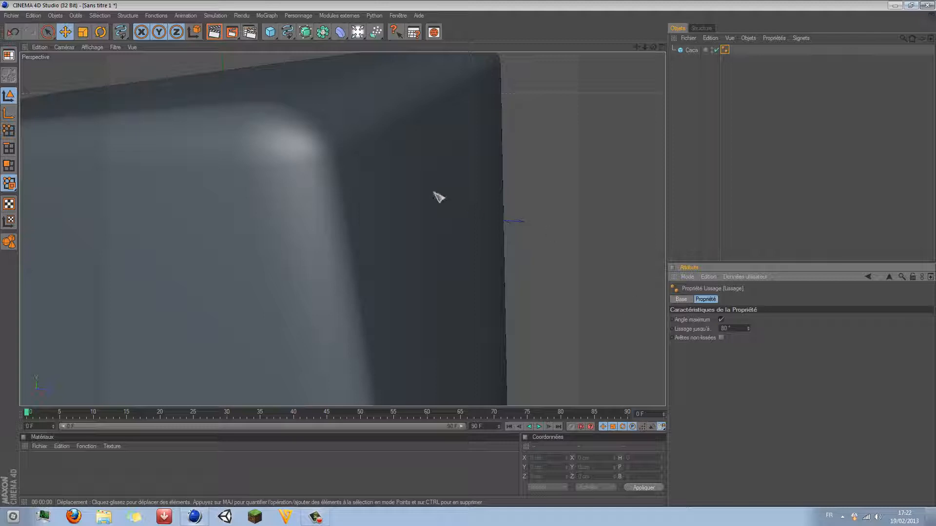
Delete the cube's smoothing tag and undo the deletion.
left_click(725, 50)
key("Delete")
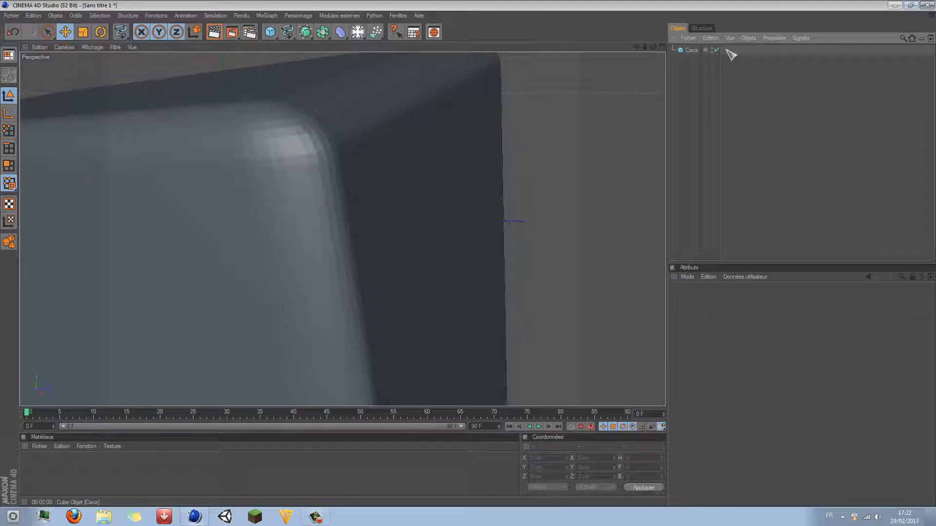
left_click(13, 32)
left_click(675, 73)
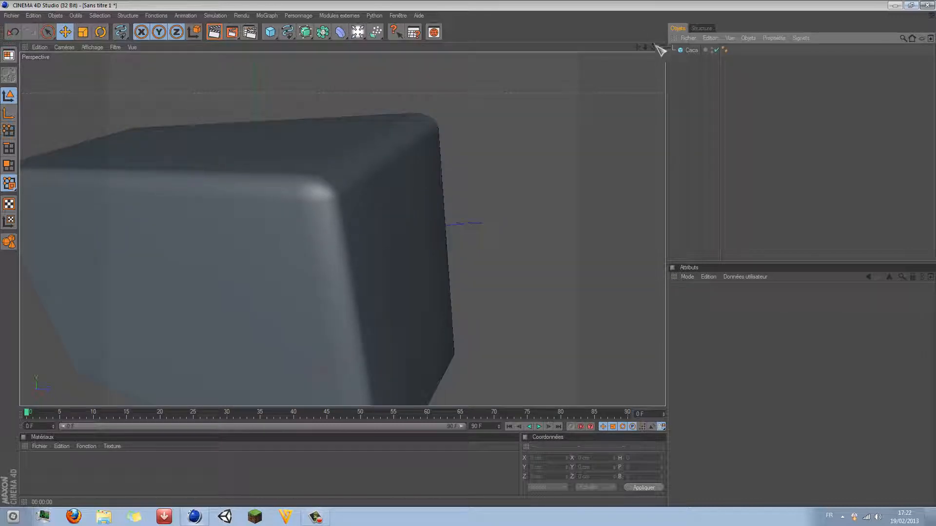
Select the cube and, in object-axis mode, move it to about X 176, Y 16, Z -13 cm.
left_click_drag(653, 47, 731, 3)
scroll(564, 129, "down", 4)
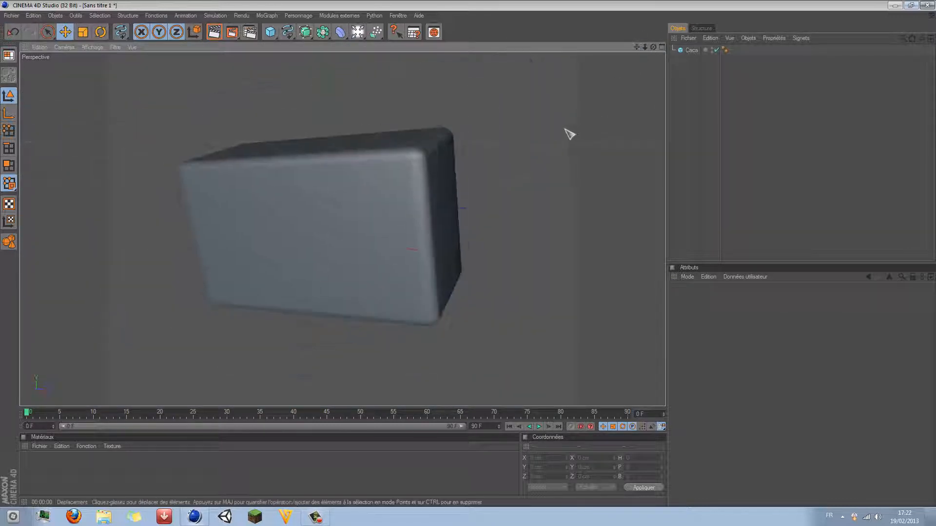
scroll(548, 132, "up", 3)
left_click_drag(653, 48, 640, 124)
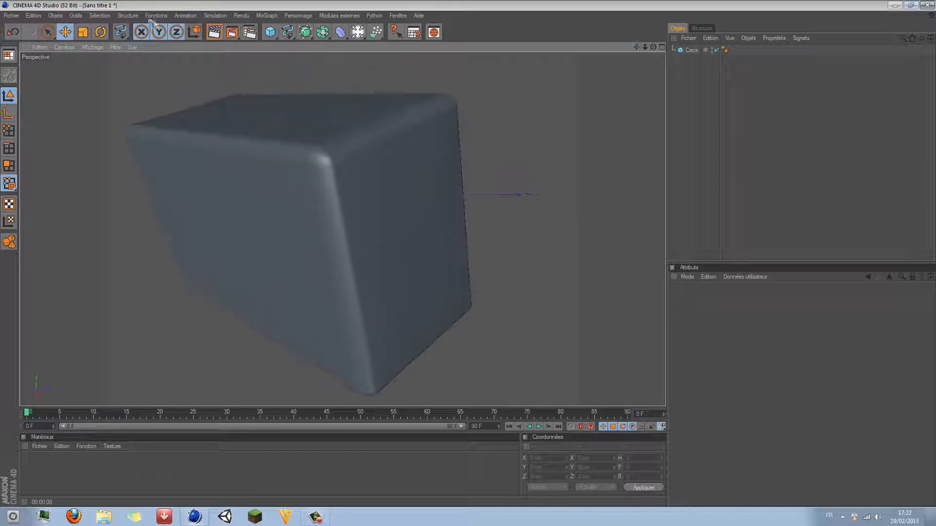
left_click(324, 161)
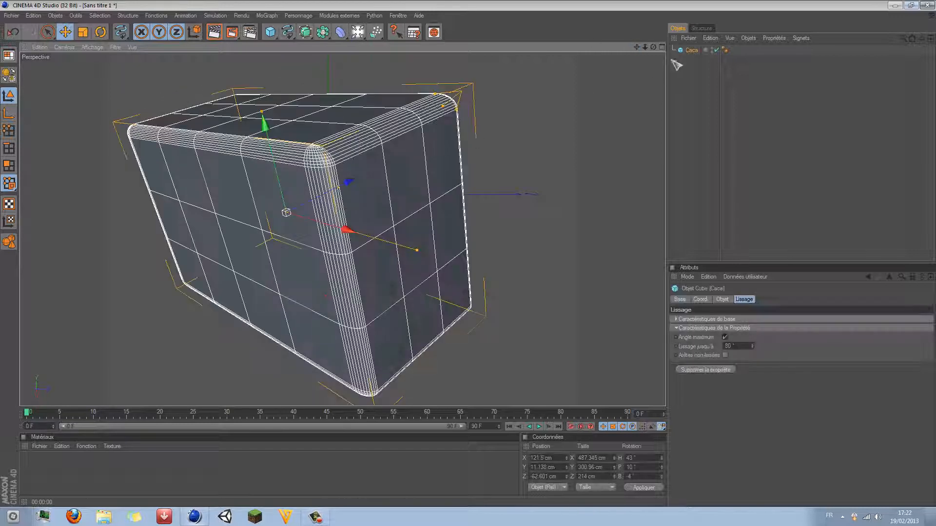
left_click(9, 114)
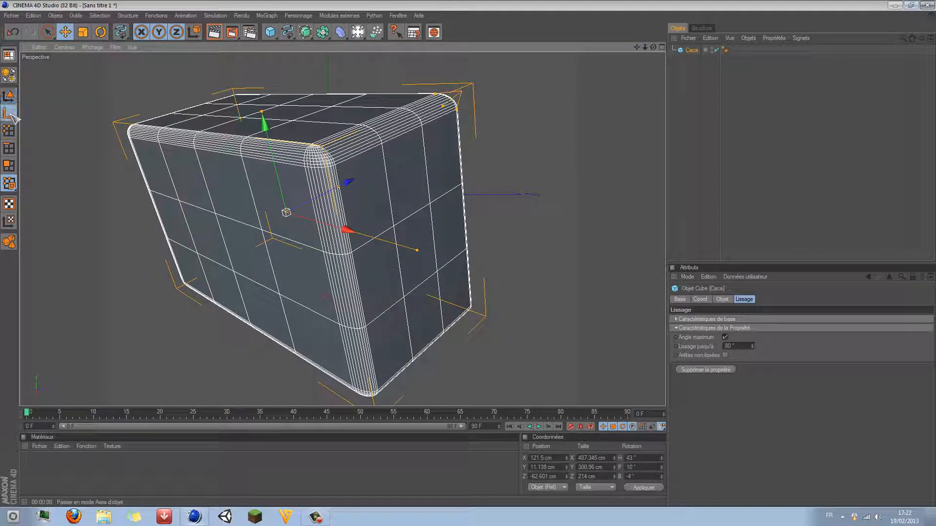
left_click_drag(342, 227, 333, 232)
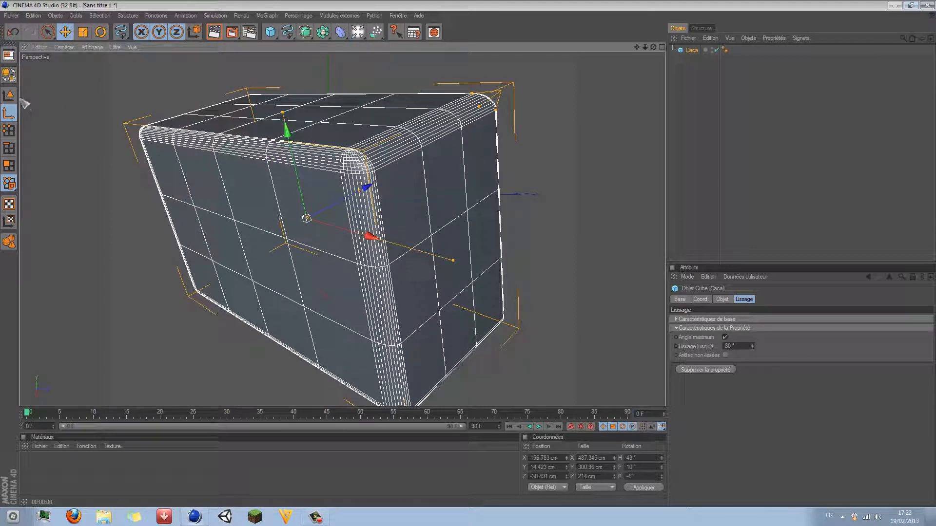
left_click_drag(339, 227, 367, 254)
Convert the cube to an editable polygon object and move its axis outside the body, to about X 379, Y 35, Z 171 cm.
left_click(8, 75)
left_click_drag(653, 47, 640, 60)
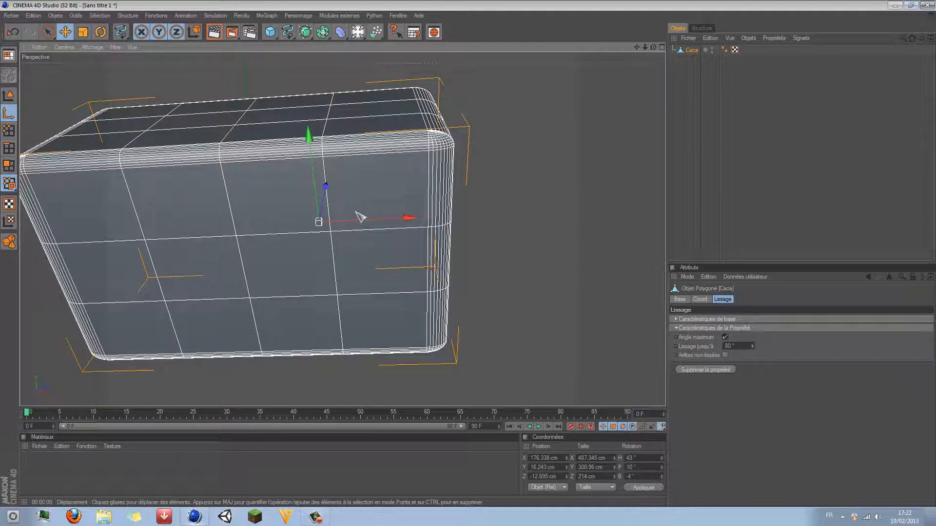
left_click_drag(359, 215, 422, 217)
left_click_drag(335, 222, 339, 225)
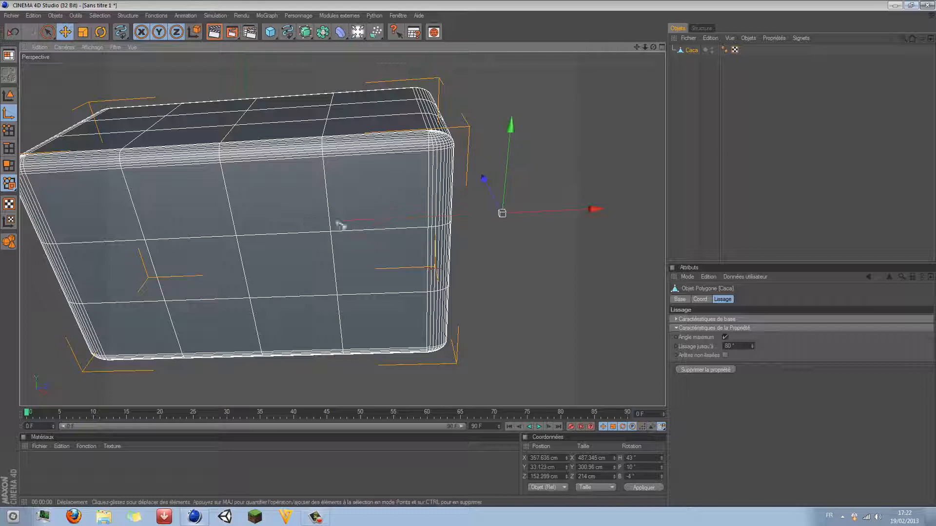
left_click_drag(496, 219, 501, 218)
scroll(533, 218, "down", 3)
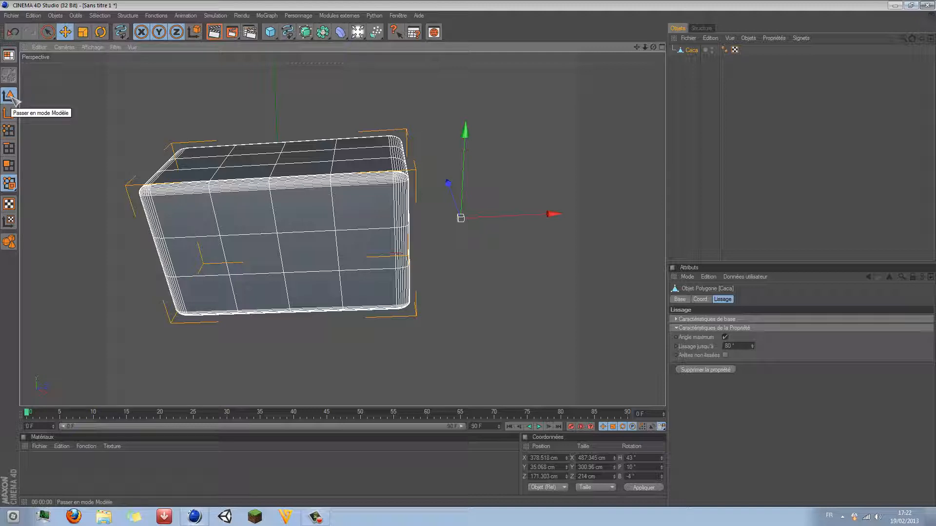
Rotate the box about its offset axis to a heading of about 17°, and move the axis back to the middle of the box.
left_click(99, 32)
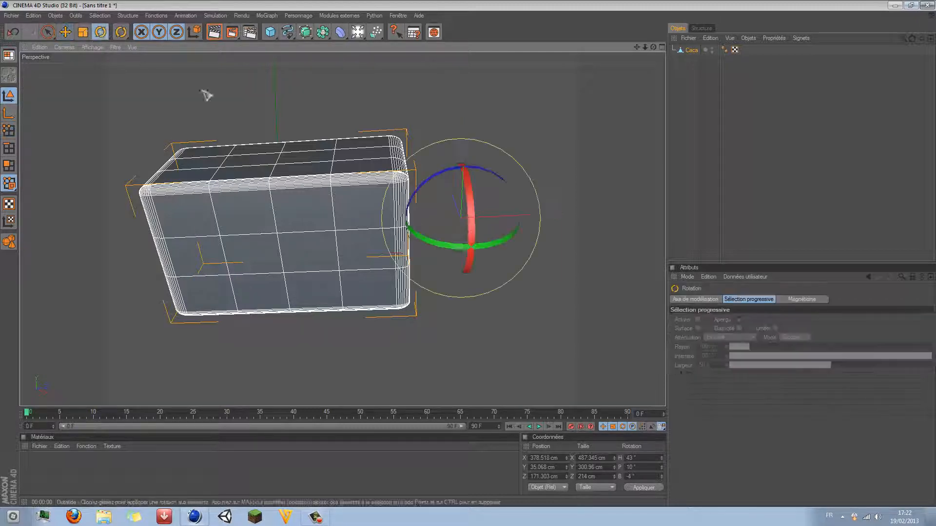
left_click_drag(496, 251, 420, 239)
left_click(9, 113)
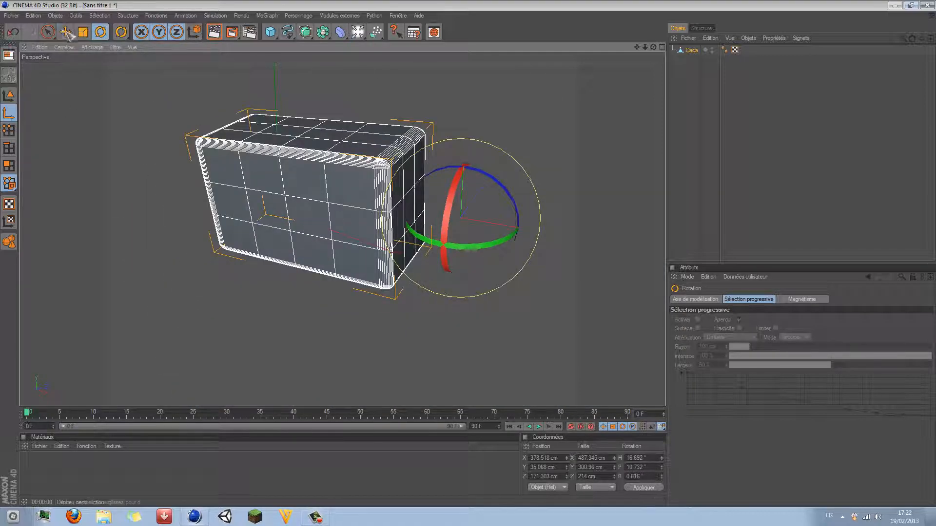
left_click(65, 32)
key("ctrl+z")
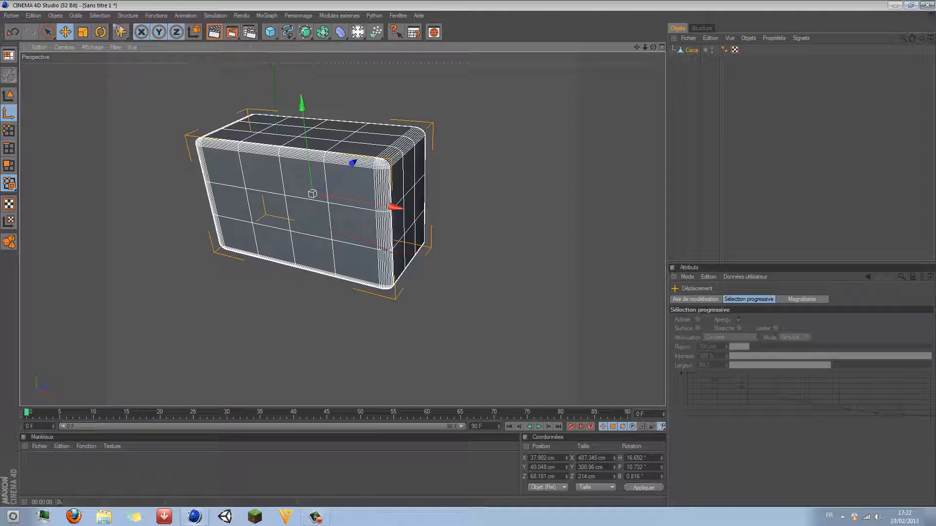
Rotate the box in model mode about its recentred axis to a heading of about 48°.
left_click(101, 33)
left_click(9, 95)
left_click_drag(371, 234, 398, 220)
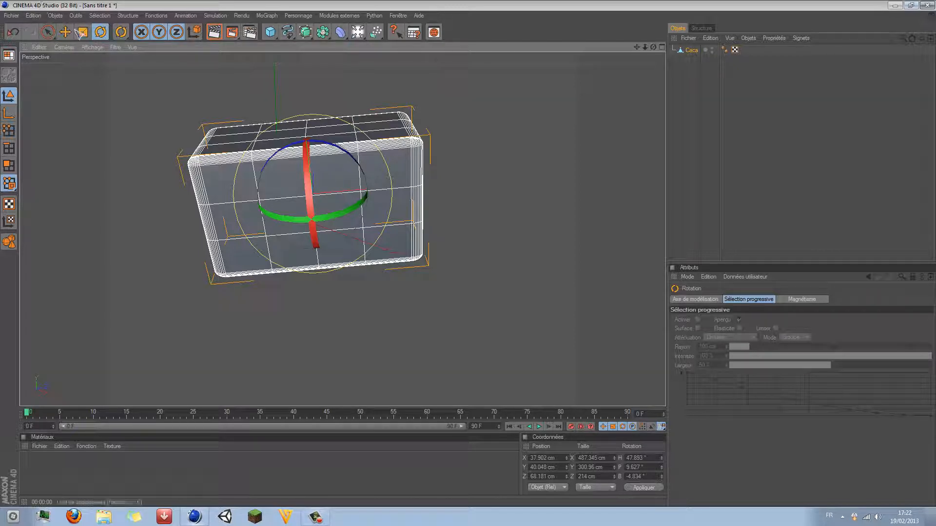
Switch to point mode and use the selection brush to select the points on the front face's upper corner.
left_click(48, 32)
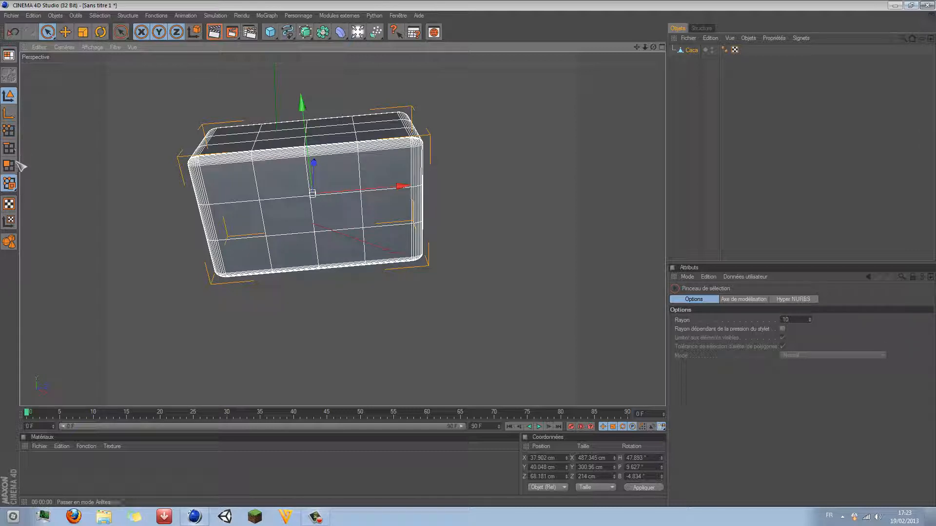
left_click(13, 184)
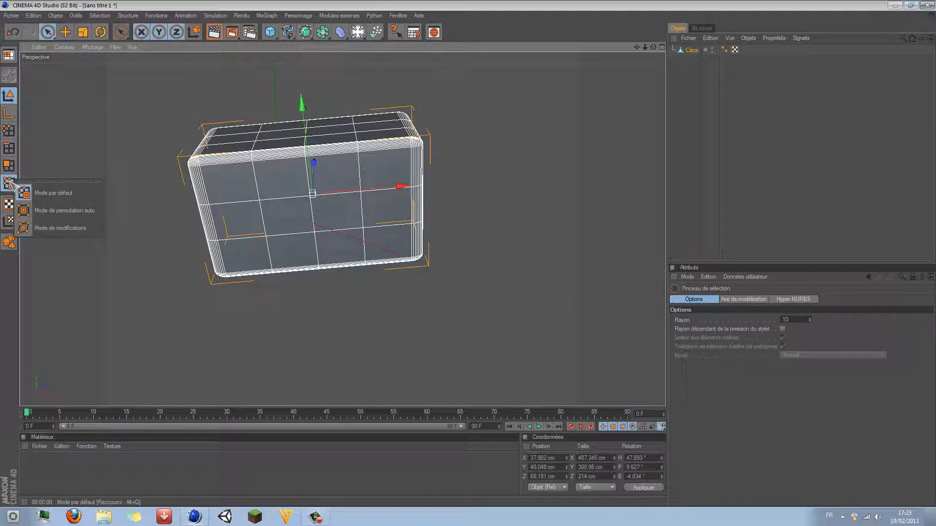
left_click(41, 165)
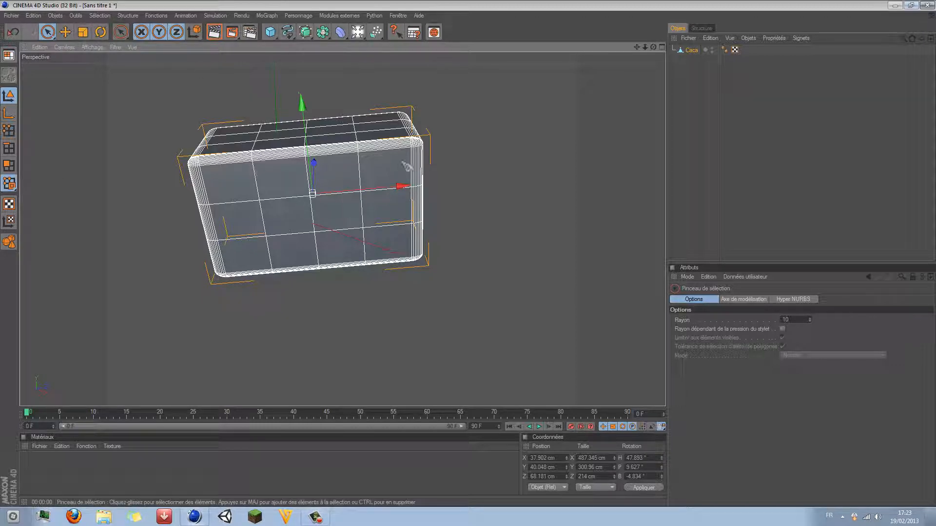
left_click(9, 131)
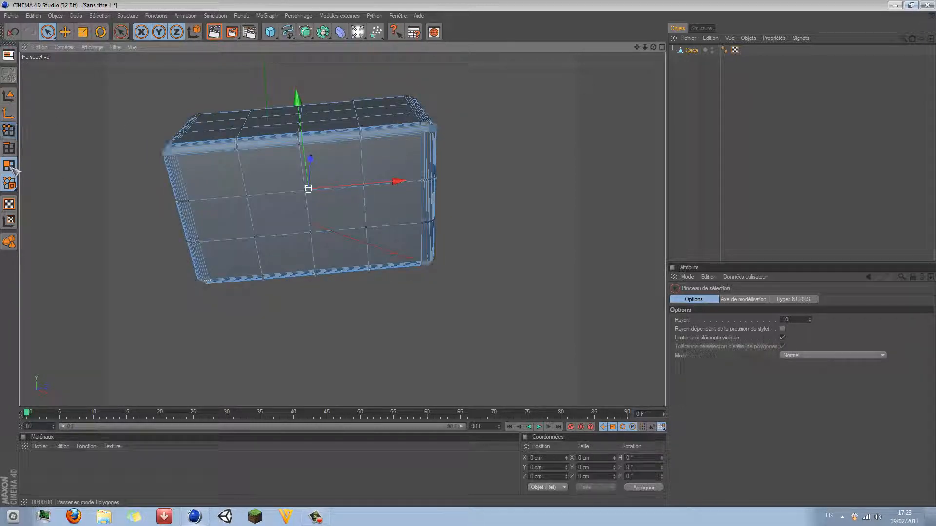
left_click(9, 130)
scroll(122, 53, "up", 2)
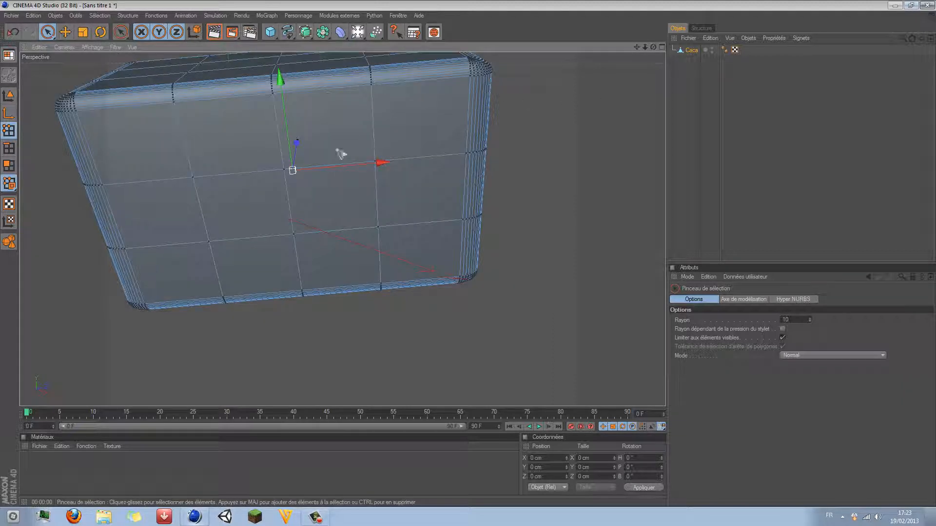
left_click_drag(644, 47, 680, 63)
left_click_drag(316, 188, 345, 188)
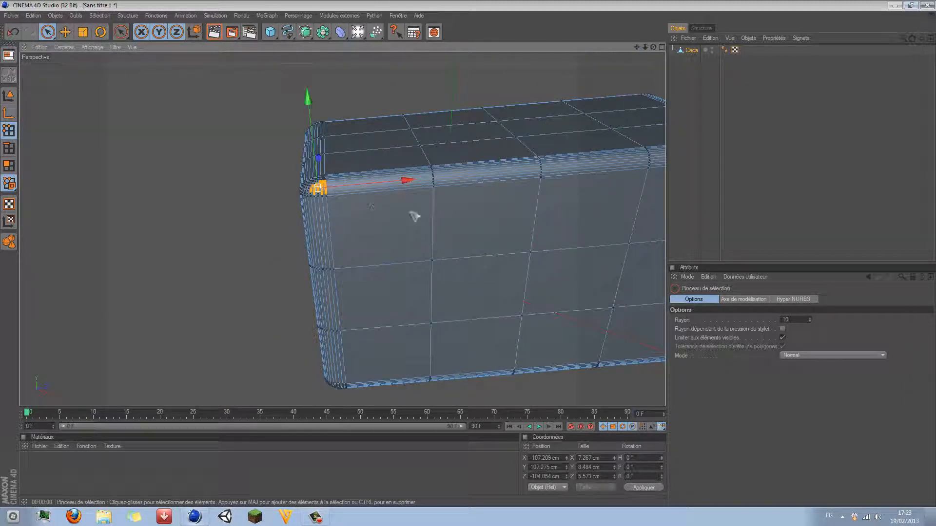
Select two neighbouring points inside the front face and pull them outward along the Z axis.
left_click(431, 179)
left_click(538, 173)
left_click(512, 231)
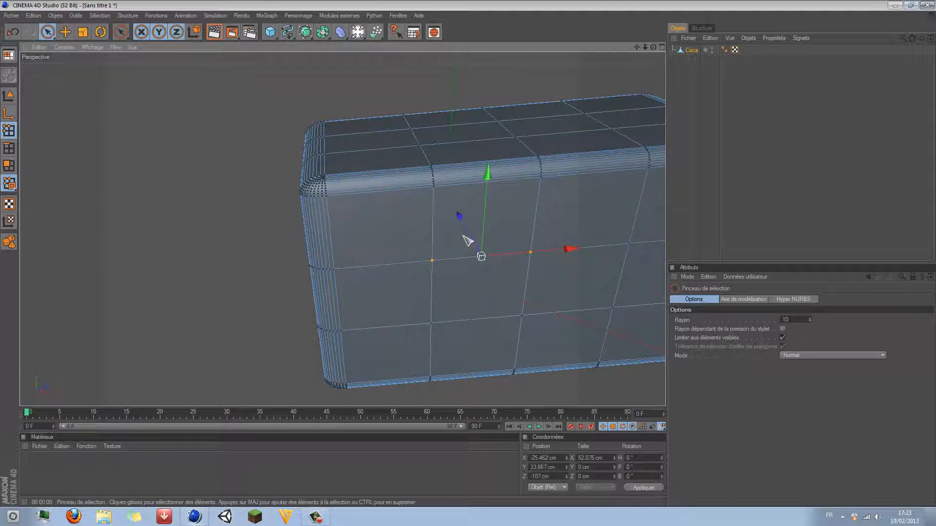
left_click_drag(458, 215, 466, 235)
Select the points of the front face's upper corner, pull them upward along the Y axis, and clear the selection.
left_click_drag(318, 189, 343, 191)
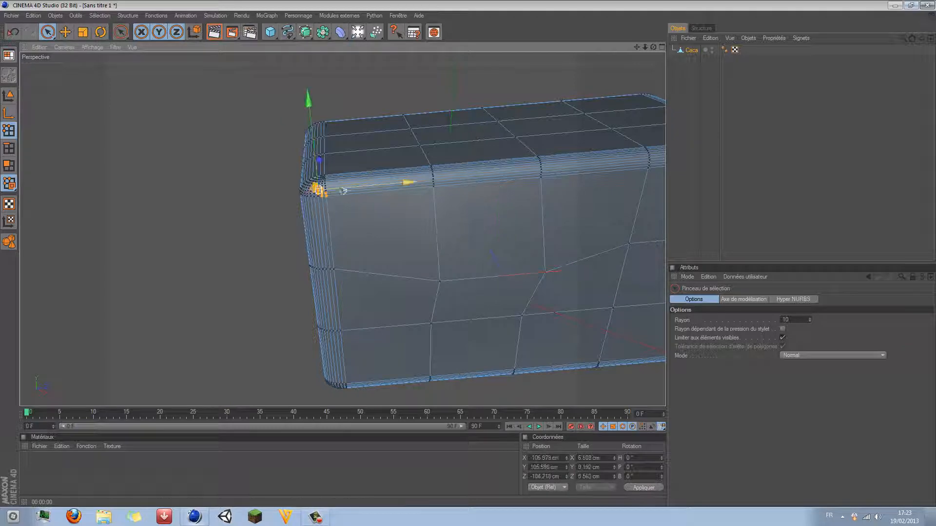
left_click_drag(315, 151, 308, 93)
left_click(639, 118)
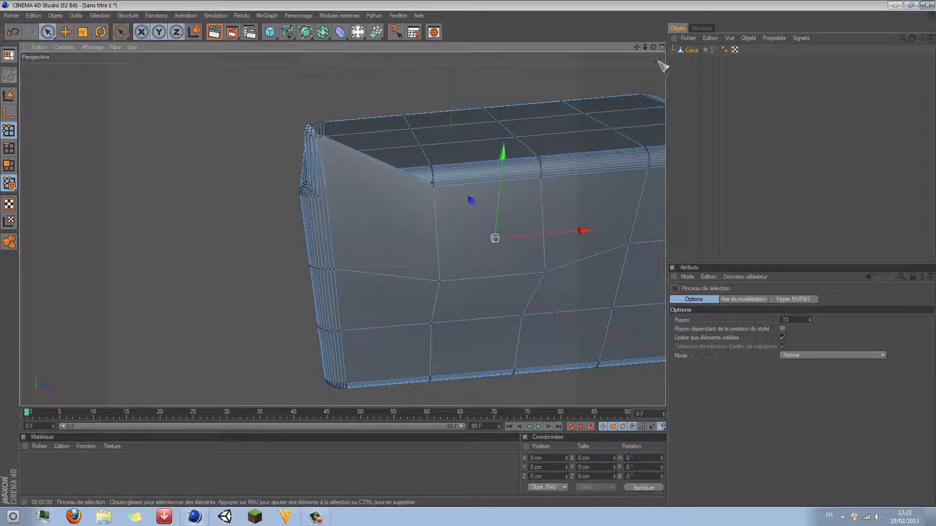
Switch to edge mode, select an edge on the front face's upper rim and shift it slightly along the Z axis.
left_click_drag(653, 47, 694, 164)
left_click(9, 148)
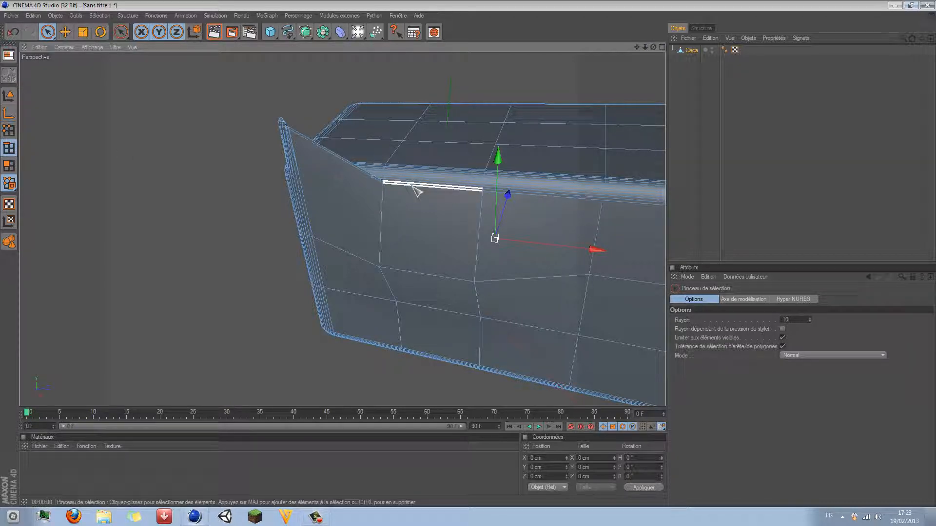
left_click(445, 184)
mouse_move(451, 140)
left_mouse_down()
mouse_move(445, 148)
mouse_move(452, 141)
left_mouse_up()
In polygon mode, select a polygon low on the front face, pull it outward and delete it.
left_click(9, 166)
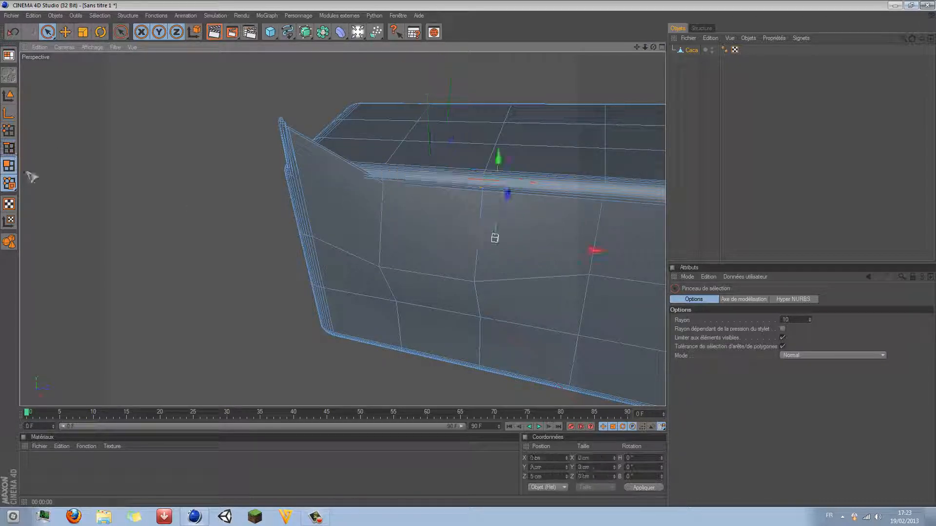
left_click(431, 312)
left_click_drag(430, 318, 426, 340)
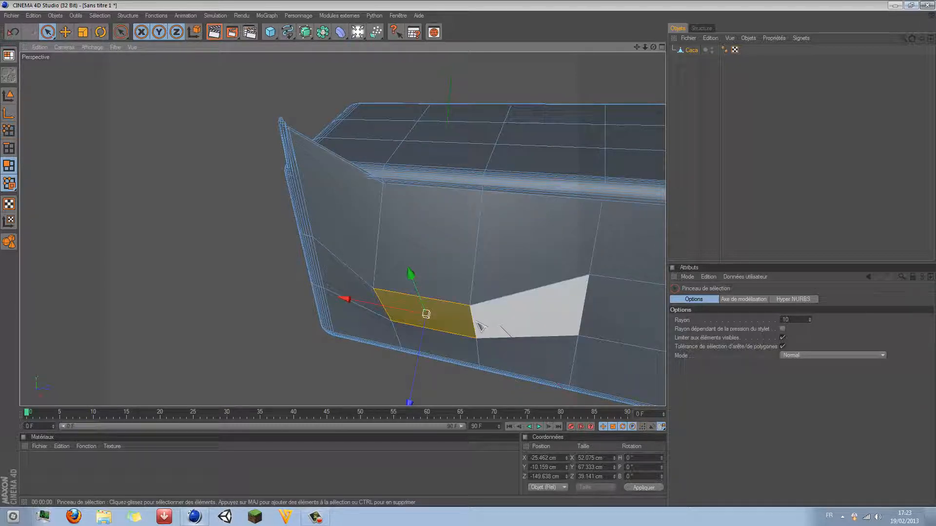
key("Delete")
Try to move the whole box along its X axis while in polygon mode.
left_click_drag(653, 47, 631, 61)
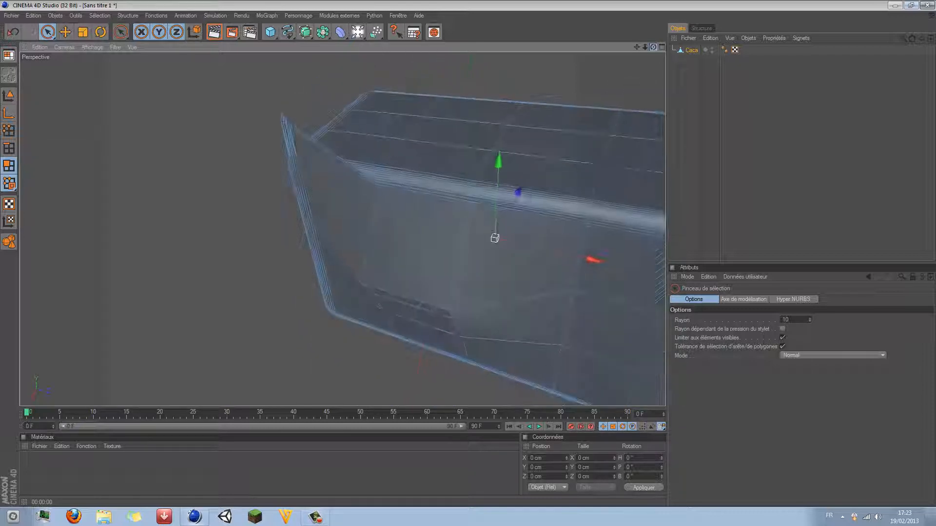
scroll(207, 203, "down", 2)
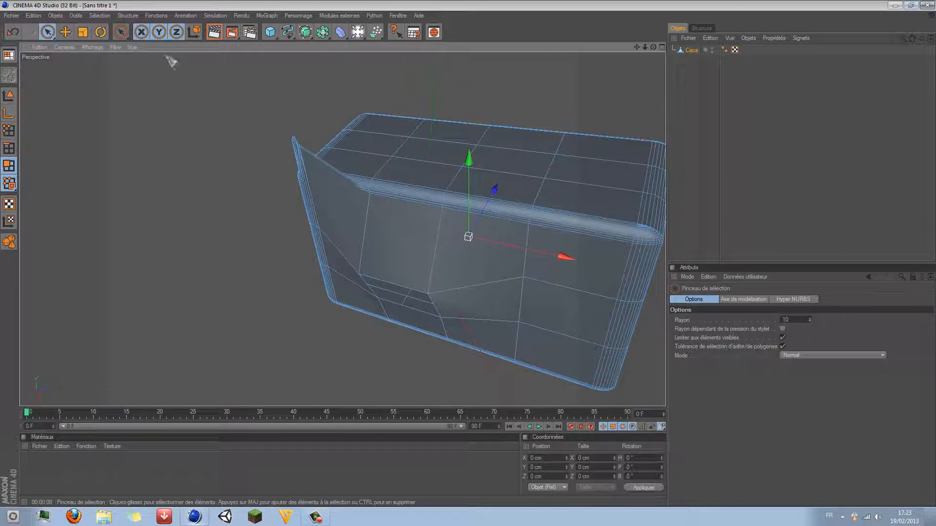
scroll(608, 88, "down", 2)
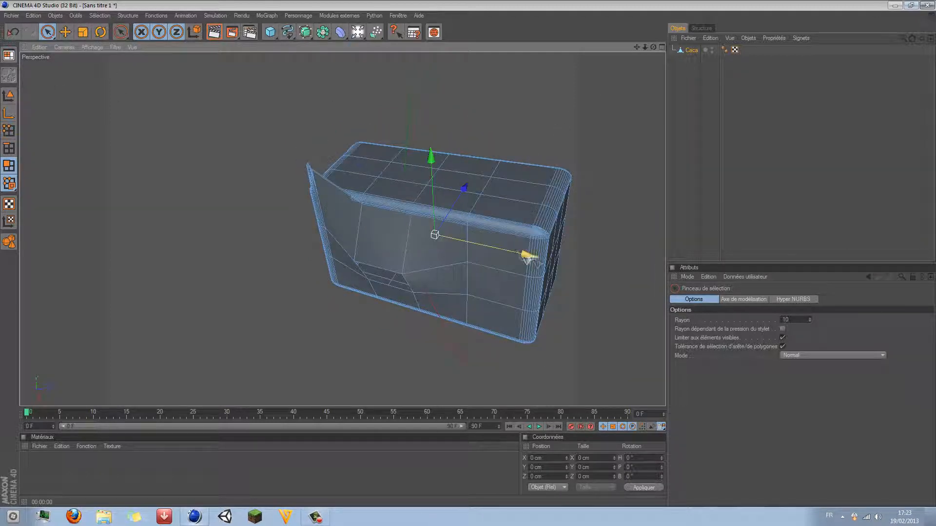
left_click_drag(529, 254, 531, 255)
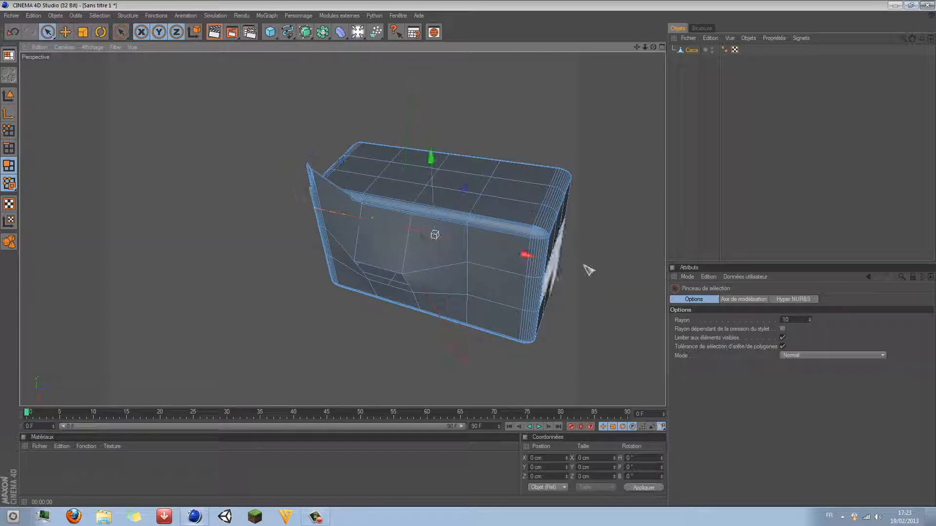
left_click_drag(530, 255, 386, 225)
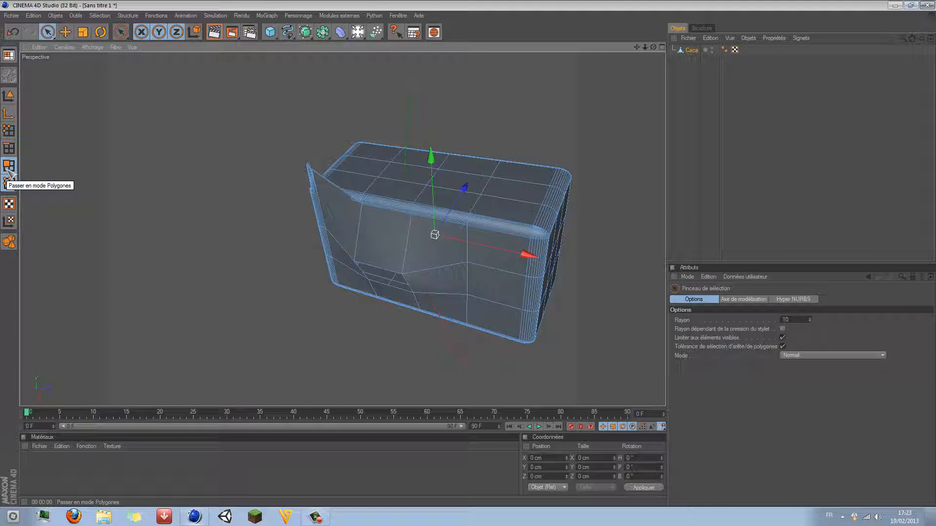
Move the whole box in model mode to about X -108, Y 22, Z -89 cm, and return to polygon mode.
left_click(9, 95)
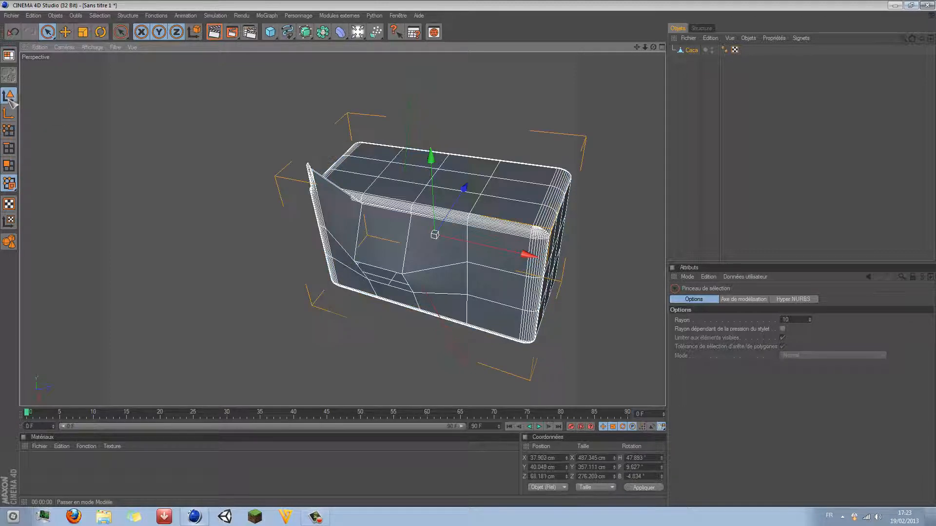
left_click_drag(489, 253, 456, 241)
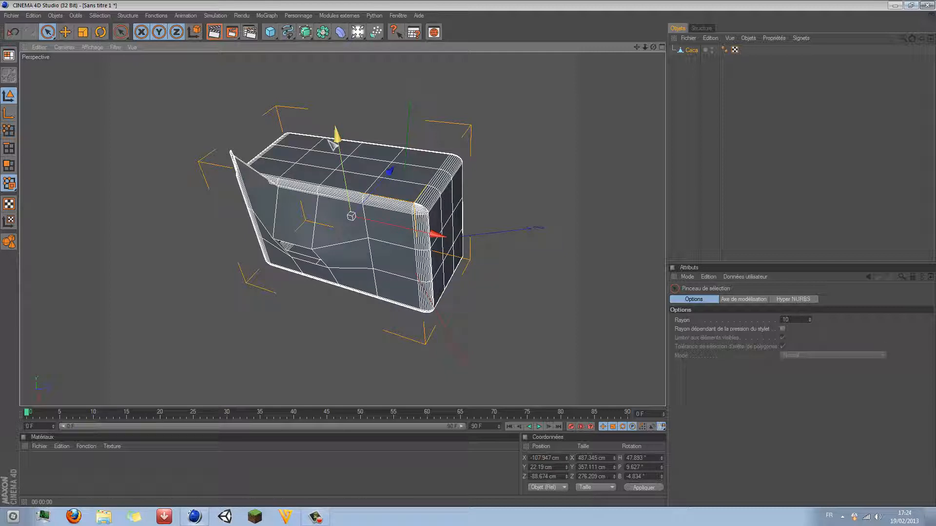
left_click(9, 166)
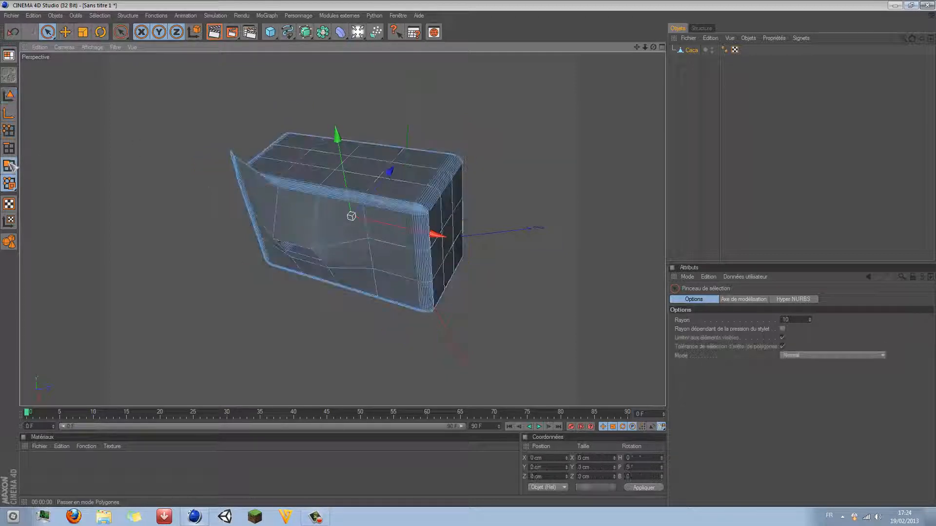
Switch to model mode and back to polygon mode, and select the upper front-face polygon beside the pulled-out corner.
left_click(9, 95)
left_click(126, 34)
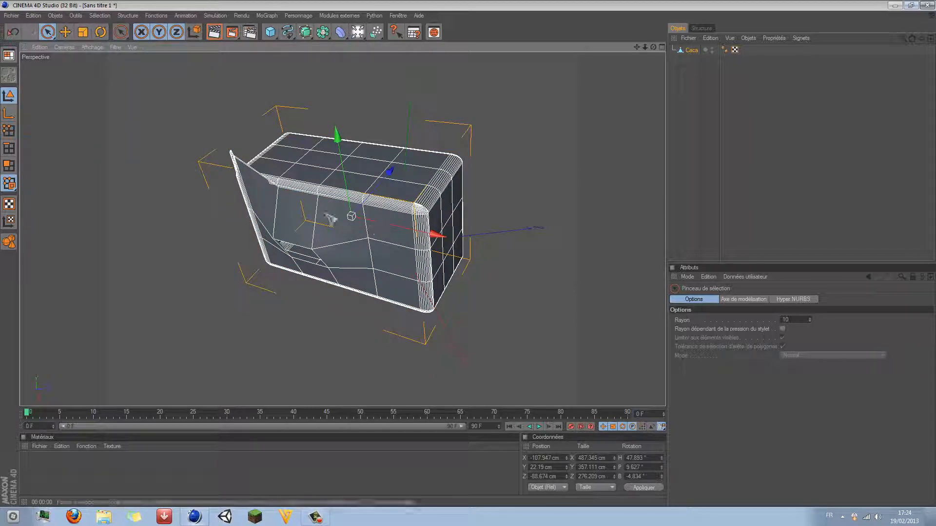
left_click(8, 167)
scroll(226, 251, "up", 4)
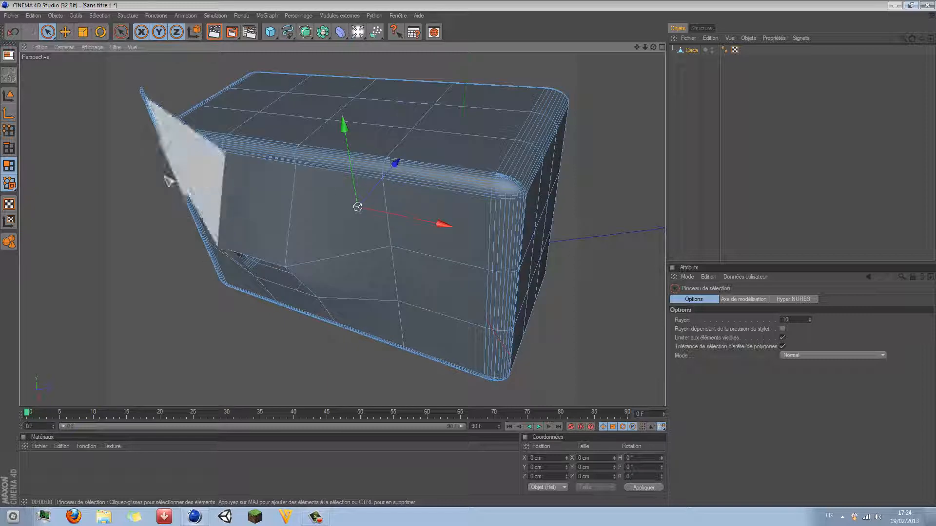
left_click(128, 16)
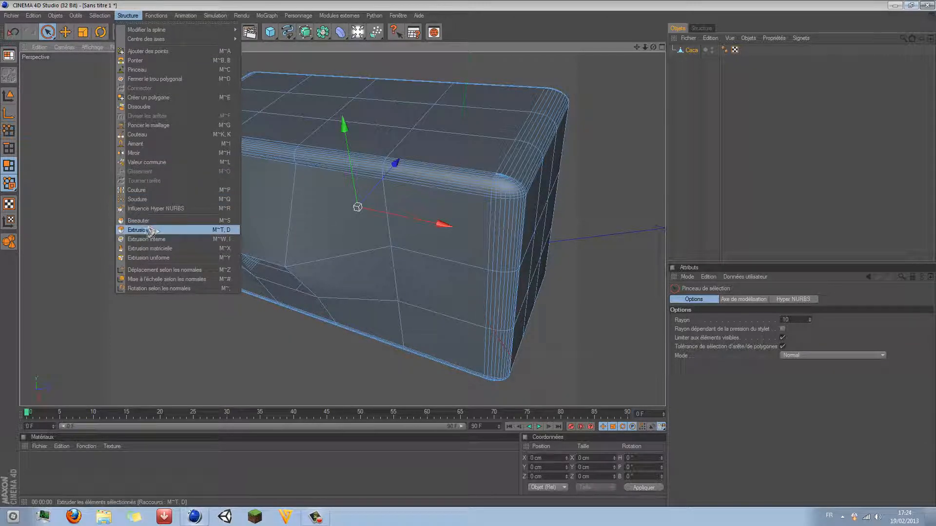
left_click(86, 136)
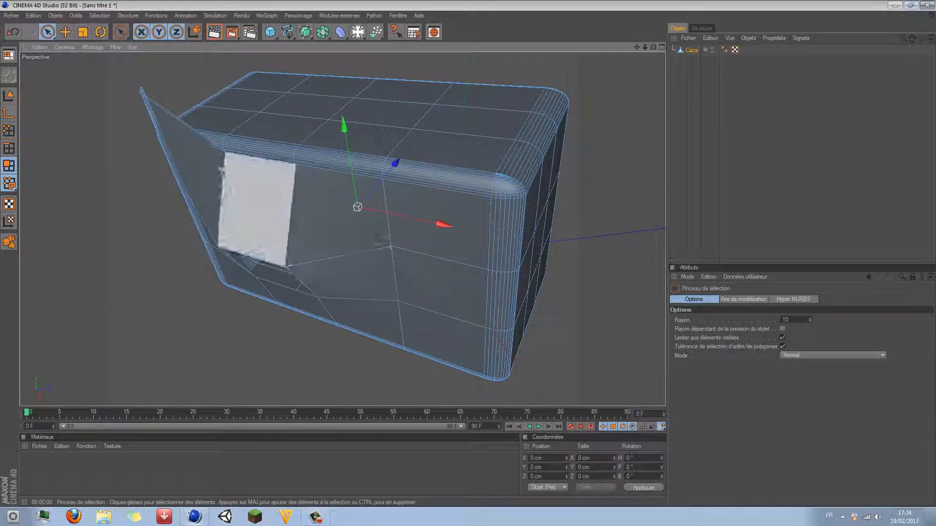
left_click(255, 200)
Start Extrude on the selected polygon and review its Options, Outil and Magnétisme settings.
left_click(133, 16)
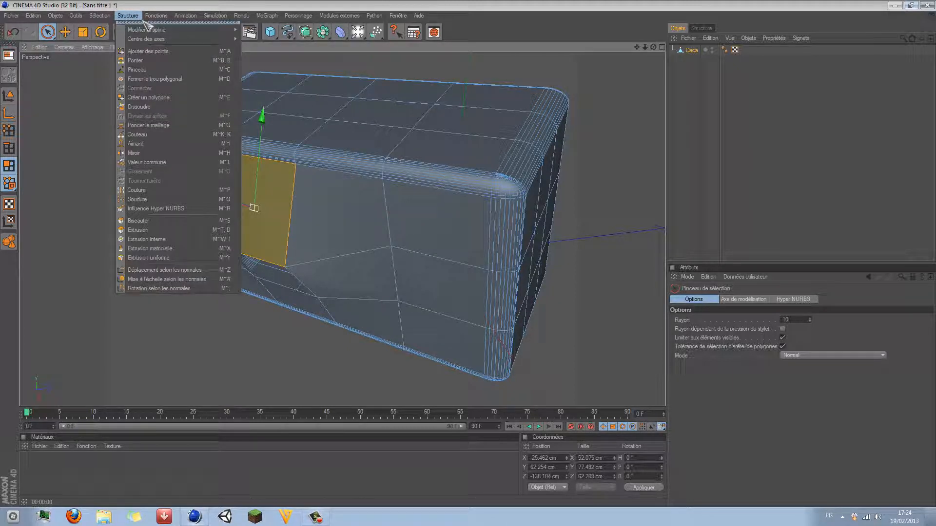
left_click(163, 231)
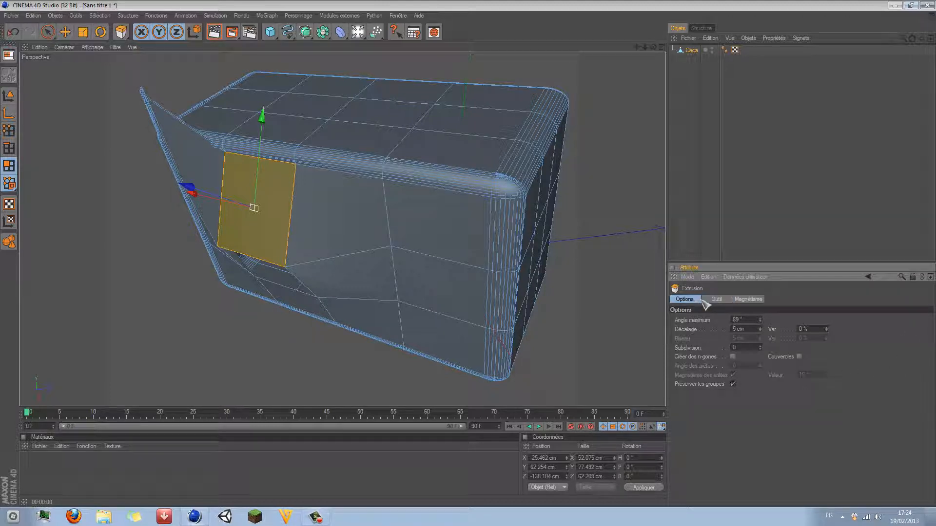
left_click(716, 299)
left_click(748, 299)
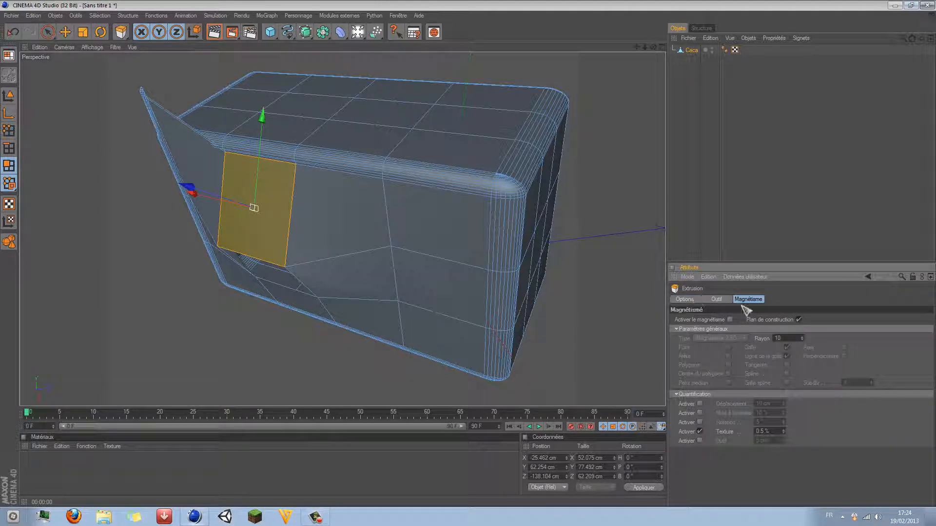
left_click(717, 300)
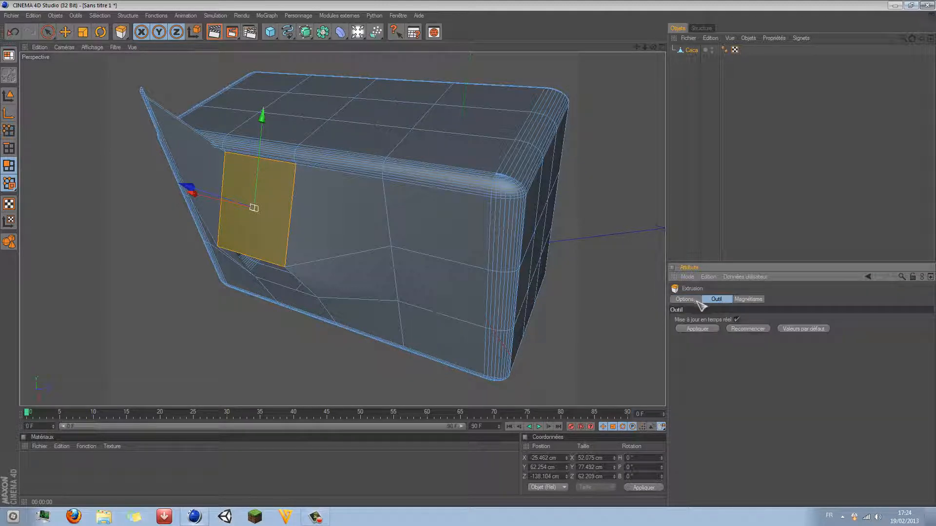
left_click(684, 299)
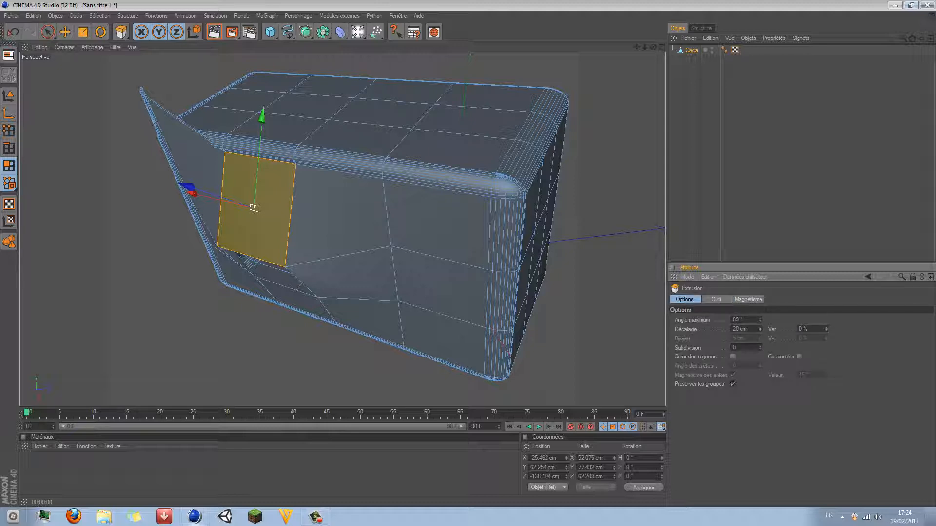
Try extruding the selected polygon 35 cm and pulling it farther out along its Z axis, and undo both changes.
key("Return")
key("Return")
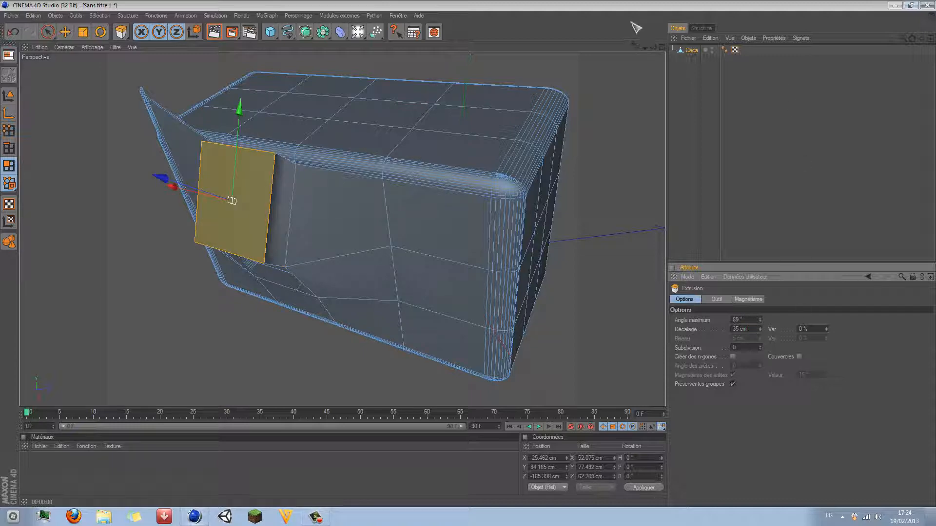
left_click_drag(653, 46, 717, 10)
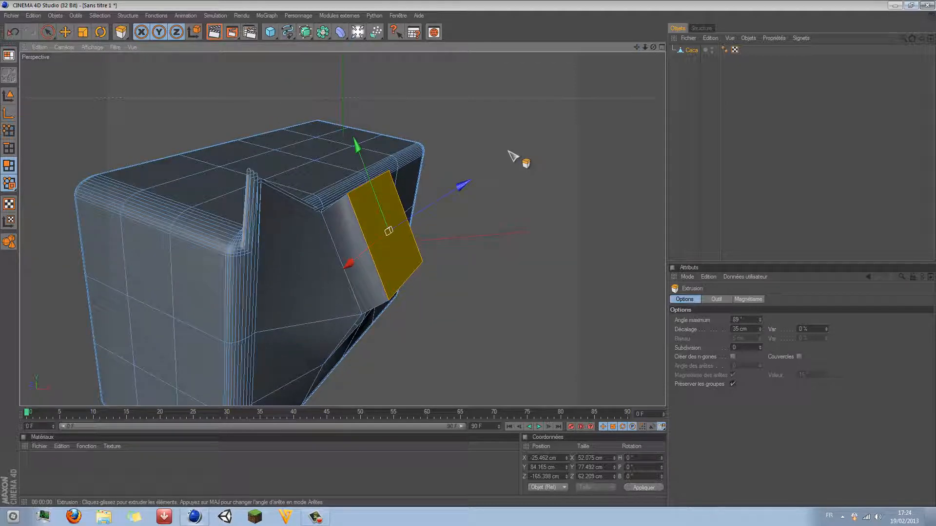
mouse_move(463, 186)
left_mouse_down()
mouse_move(564, 143)
mouse_move(467, 195)
left_mouse_up()
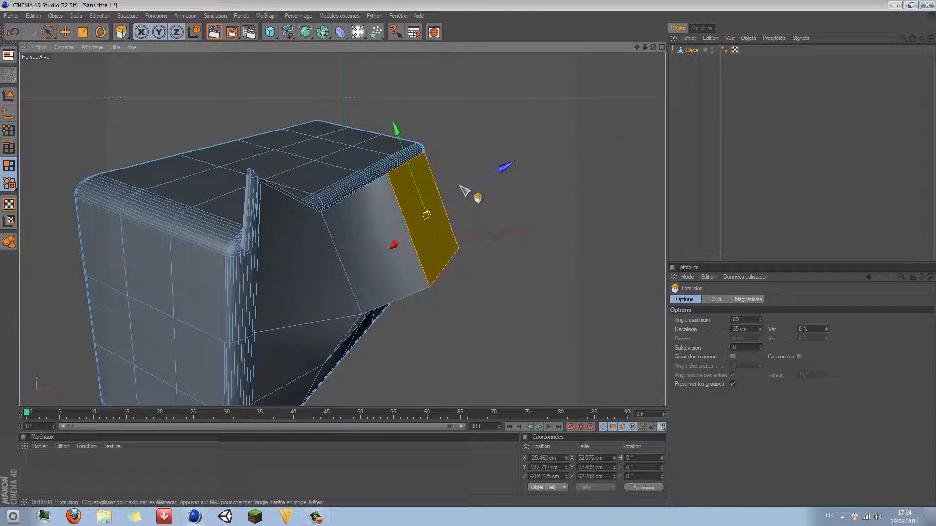
left_click(13, 32)
left_click(12, 32)
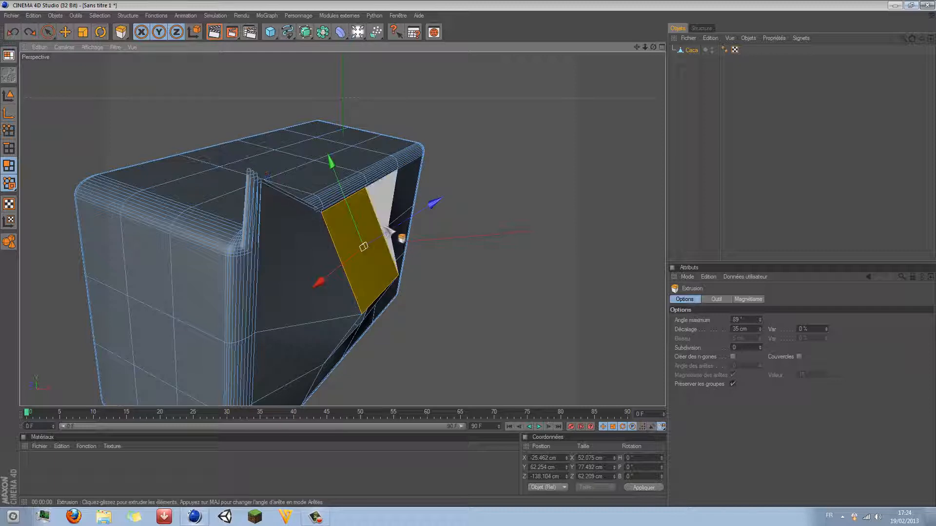
Extrude the selected polygon outward freehand by about 46 cm and shift its end face down along the Y axis.
left_click_drag(357, 225, 379, 226)
mouse_move(365, 140)
left_mouse_down()
mouse_move(360, 128)
mouse_move(373, 156)
left_mouse_up()
Try Bevel on the extruded block's end face with 5 cm extrusion and 5 cm inner offset, and undo it.
right_click(545, 266)
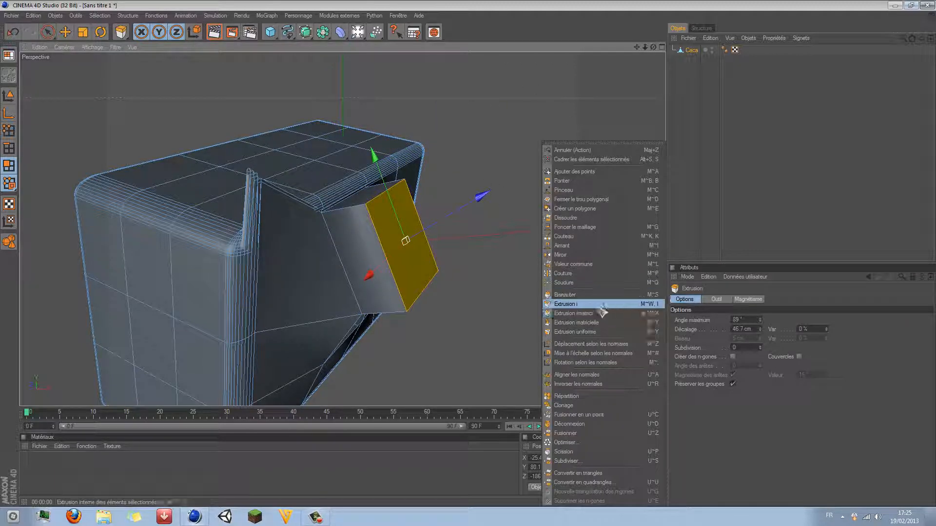
left_click(585, 305)
left_click(750, 329)
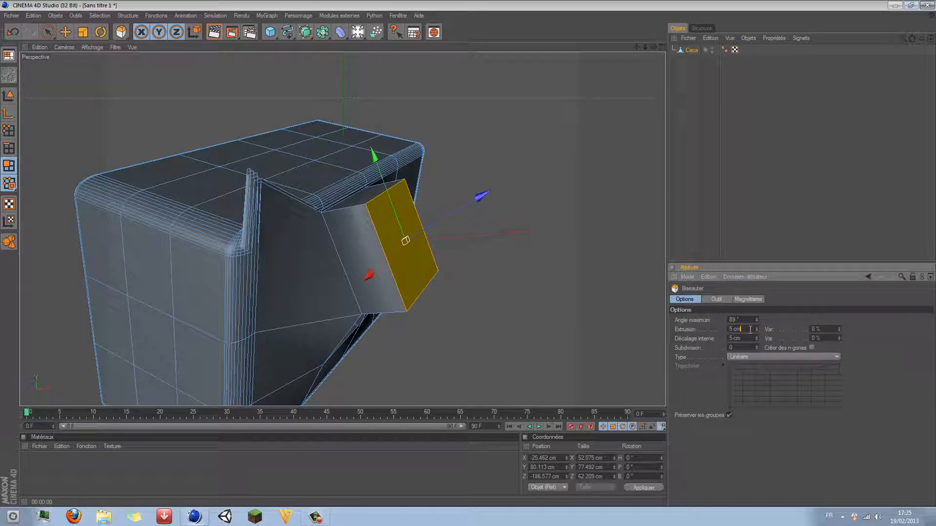
left_click_drag(653, 46, 619, 54)
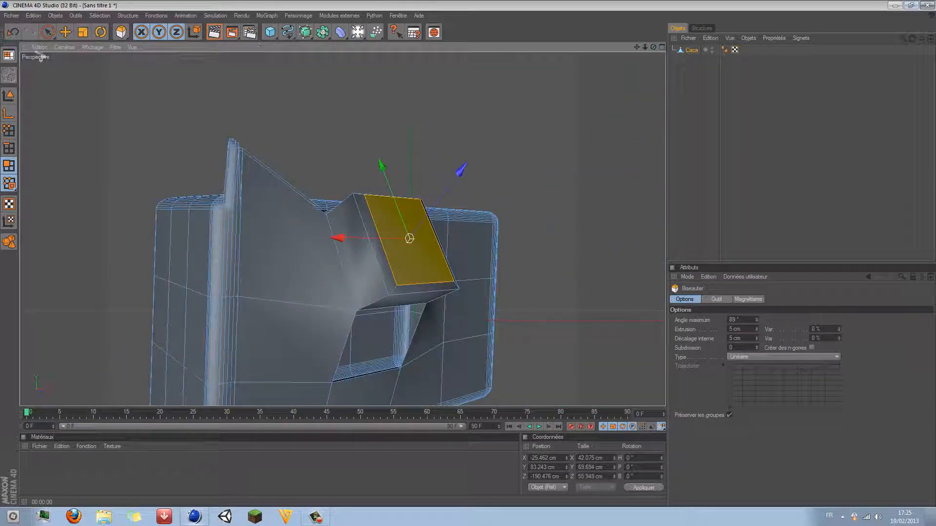
left_click(12, 32)
Inset the block's end face with a 5 cm inner extrusion, and try pulling it outward along its Z axis before undoing that move.
right_click(564, 276)
left_click(604, 313)
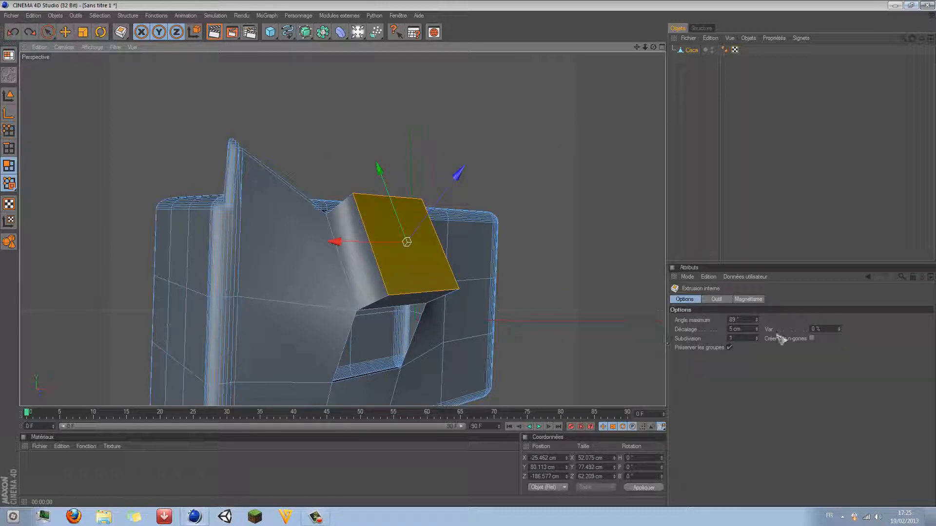
left_click(742, 329)
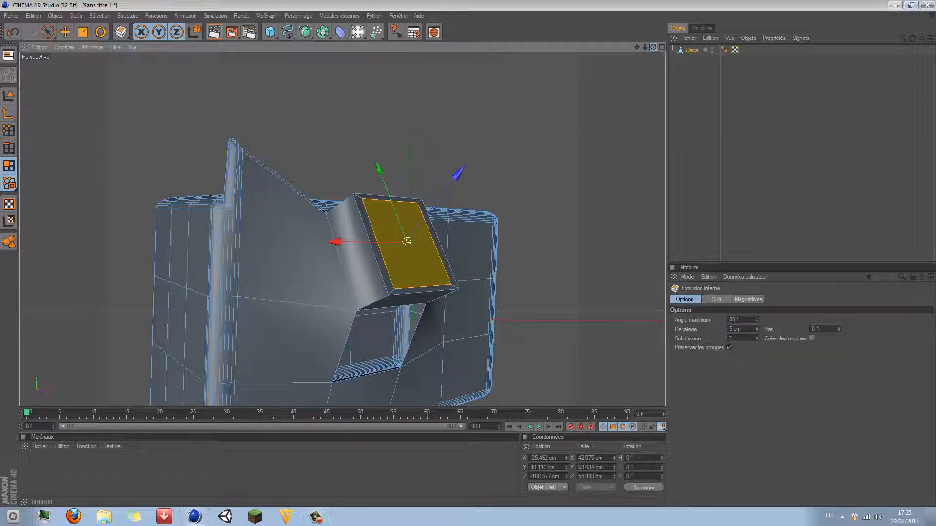
left_click_drag(654, 47, 655, 48)
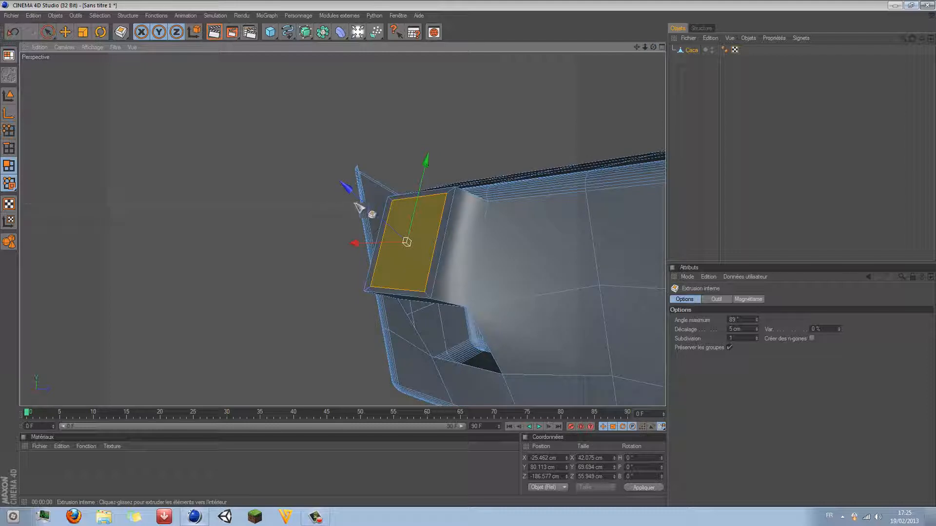
mouse_move(349, 191)
left_mouse_down()
mouse_move(341, 182)
mouse_move(348, 200)
mouse_move(337, 196)
left_mouse_up()
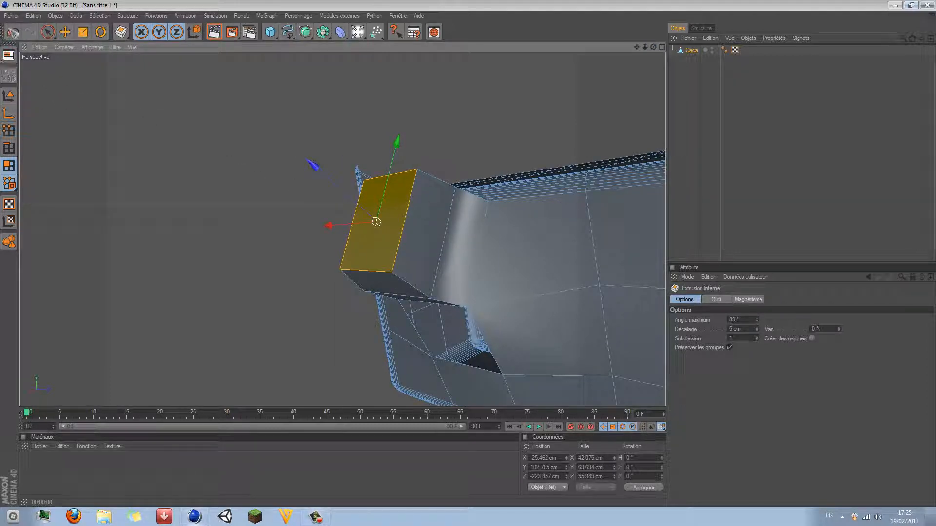
key("ctrl+z")
Apply a matrix extrusion to the inset face with 8 steps, 50 cm Z displacement, 80% scale and 10° rotation.
right_click(285, 144)
left_click(361, 313)
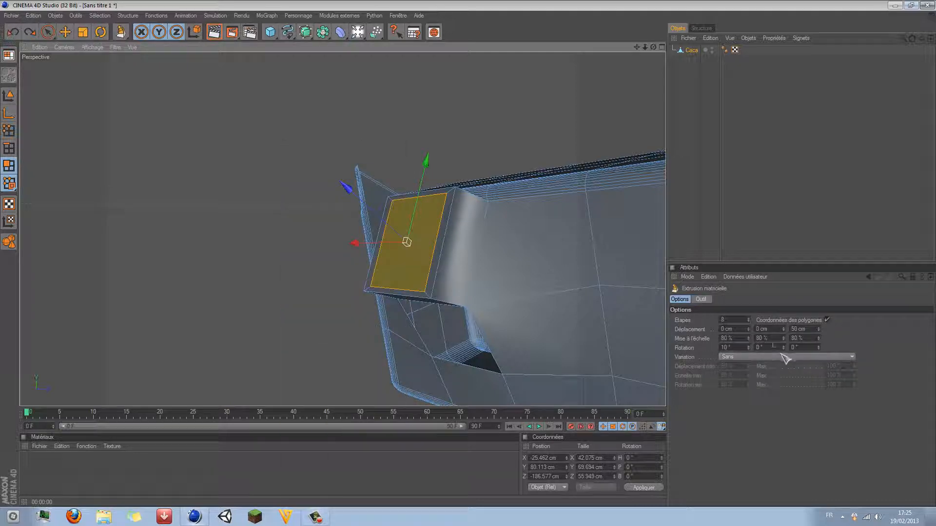
left_click(741, 337)
left_click(748, 337)
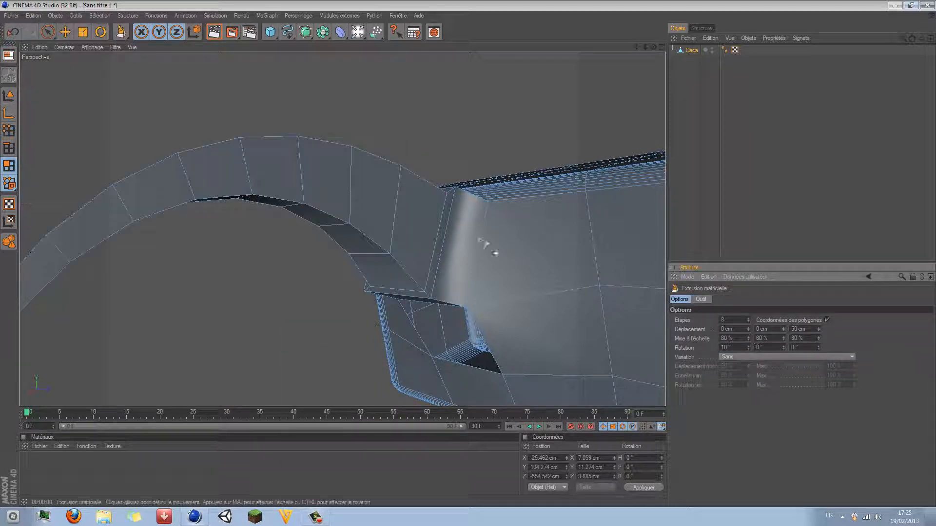
scroll(388, 238, "down", 5)
left_click_drag(653, 47, 674, 64)
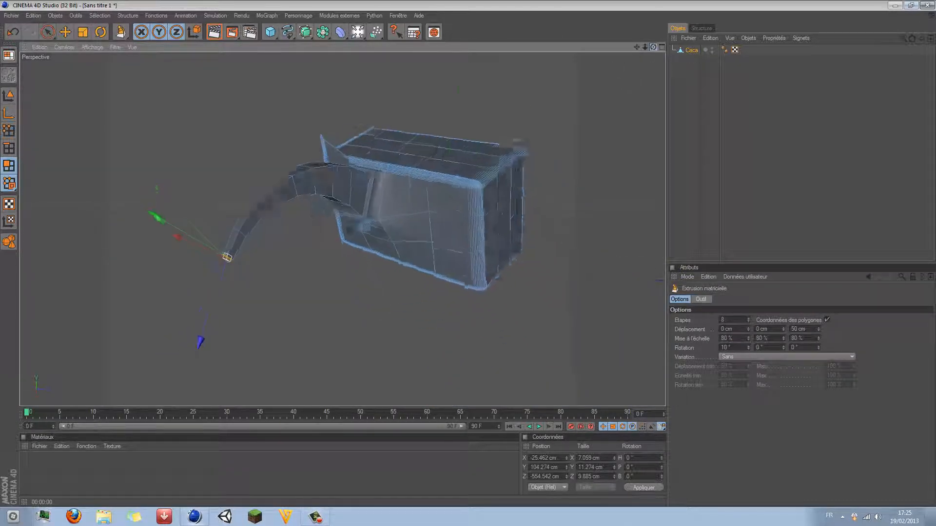
mouse_move(389, 234)
left_mouse_down("alt")
mouse_move(341, 215)
mouse_move(380, 222)
left_mouse_up("alt")
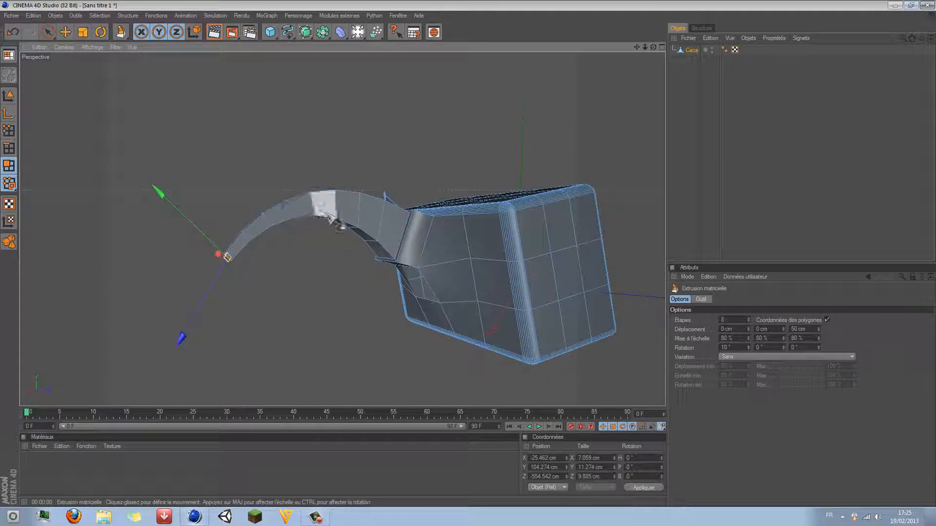
Set the matrix extrusion's Z displacement to 0 cm, and undo the whole matrix extrusion.
left_click(809, 330)
type("0")
key("Return")
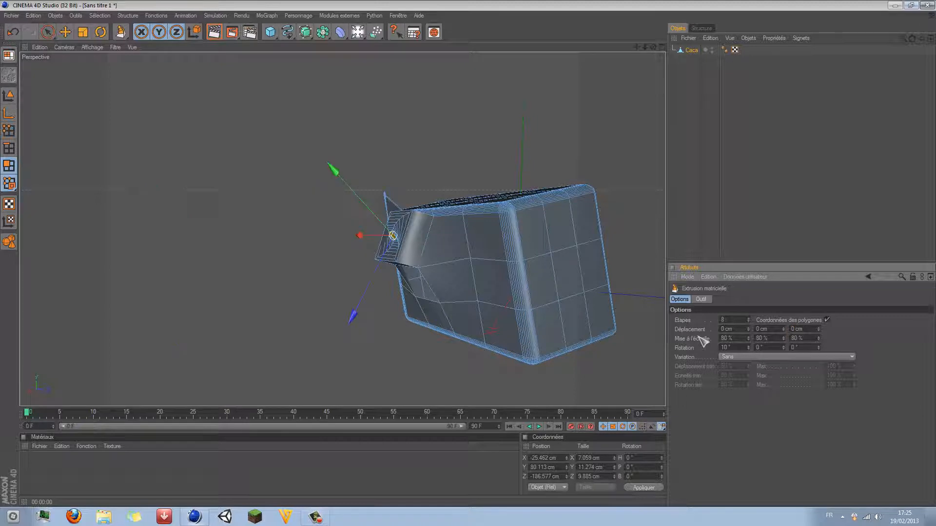
left_click_drag(334, 168, 275, 119)
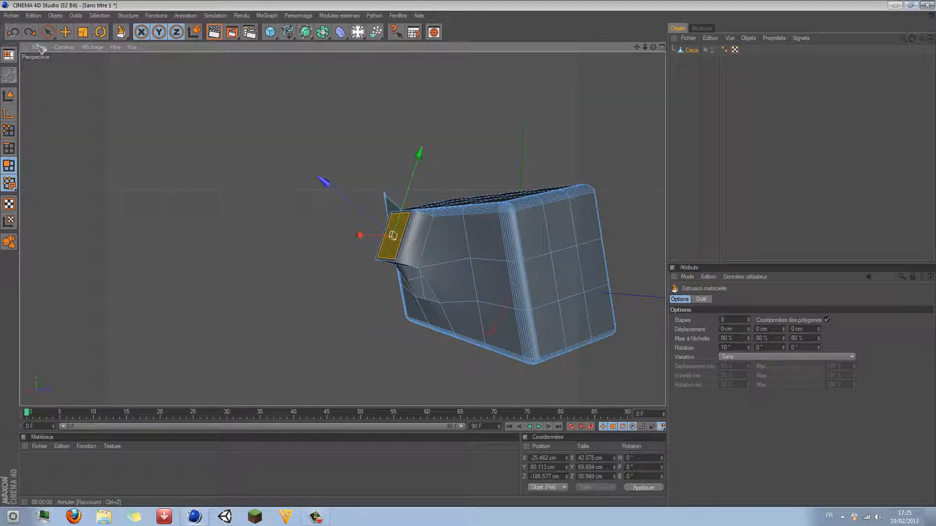
Apply a uniform extrusion with a 5 cm offset to the inset end face of the block.
right_click(243, 264)
left_click(244, 334)
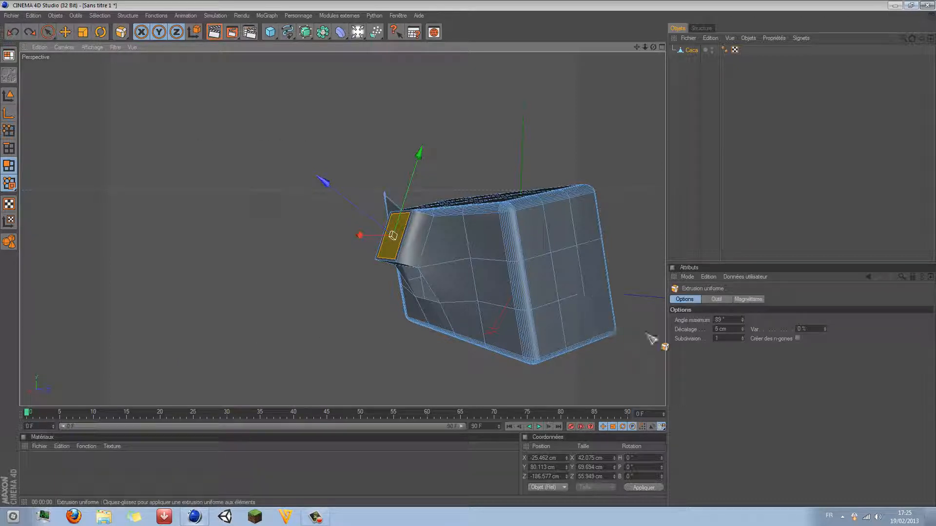
left_click(729, 329)
scroll(580, 225, "up", 5)
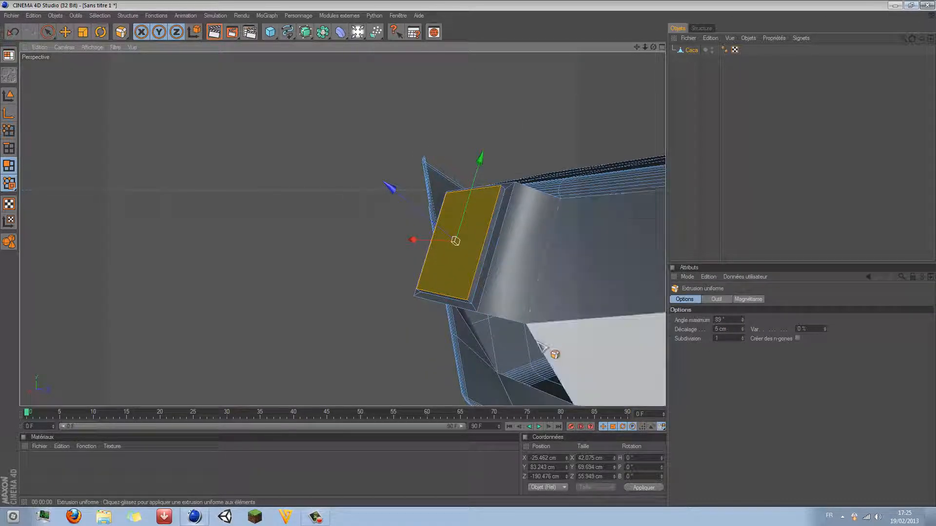
scroll(538, 343, "down", 3)
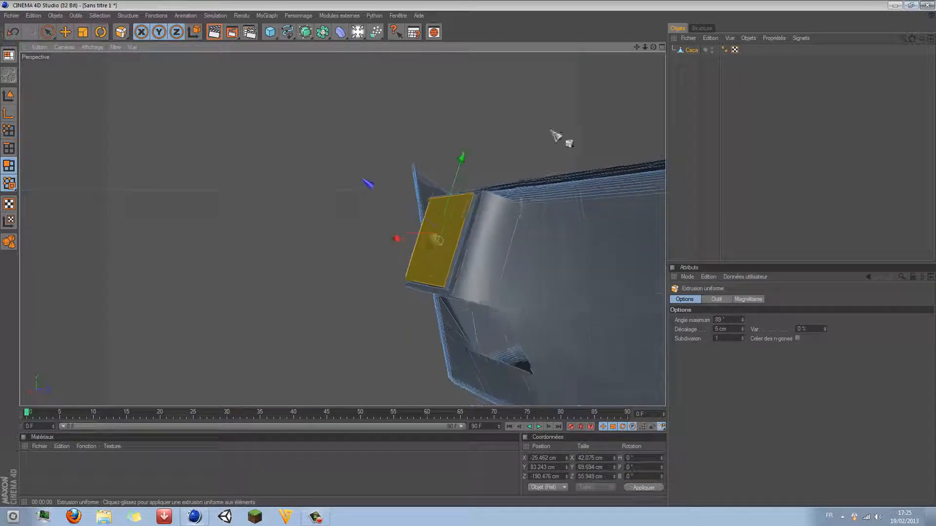
left_click_drag(653, 48, 654, 52)
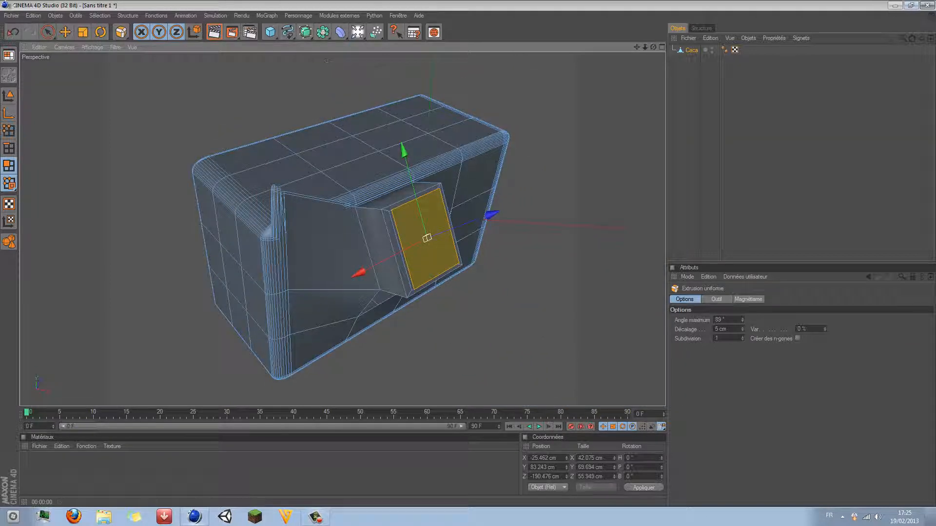
Brush-select the large polygon next to the pulled-out corner together with the adjoining side polygon of the extruded block.
left_click(48, 37)
left_click_drag(349, 239, 378, 238)
Try a uniform extrusion with a 5 cm offset on the two selected polygons, and undo it.
right_click(553, 322)
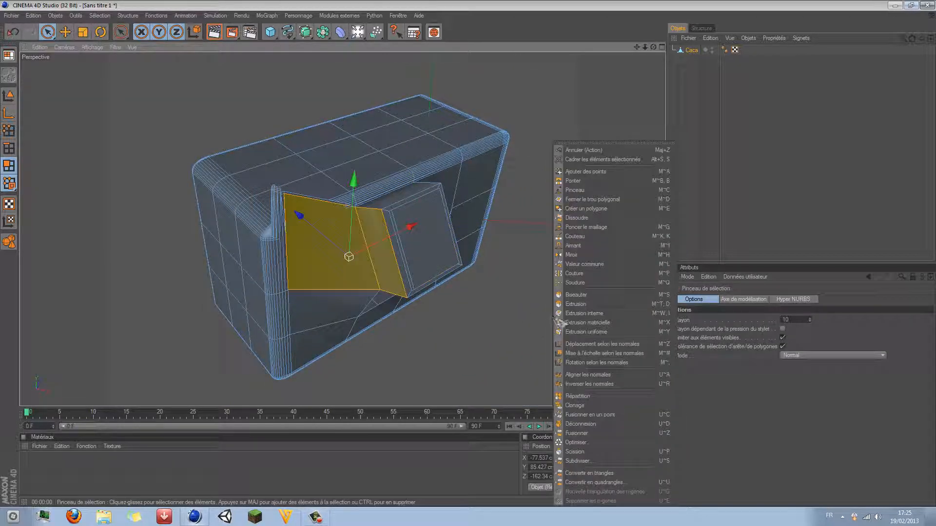
left_click(619, 332)
key("Return")
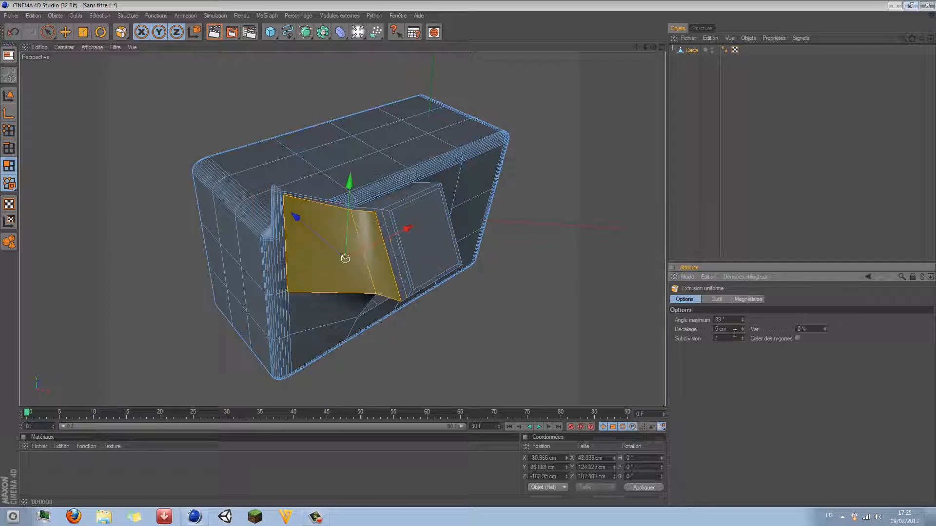
scroll(496, 213, "up", 3)
left_click_drag(653, 47, 574, 108)
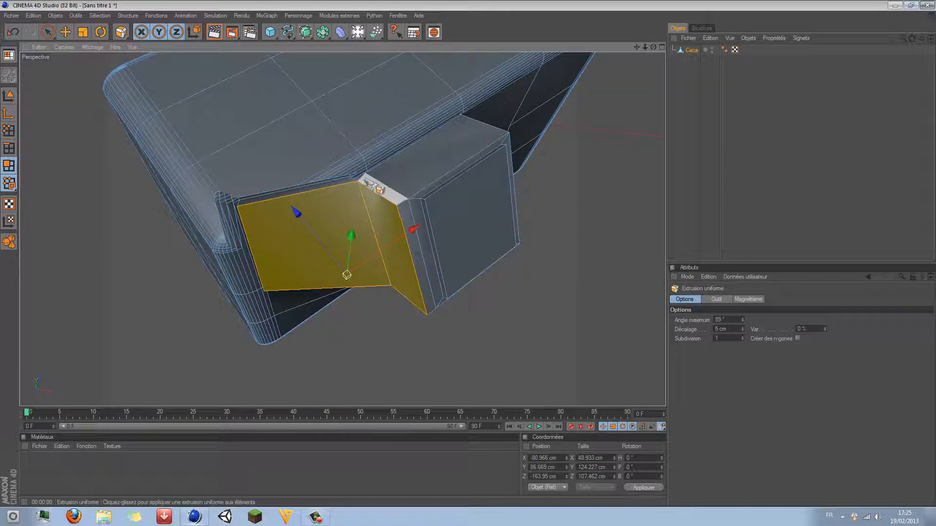
left_click(13, 31)
Try a regular extrusion with a 10 cm offset on the two selected polygons, and undo it.
right_click(436, 297)
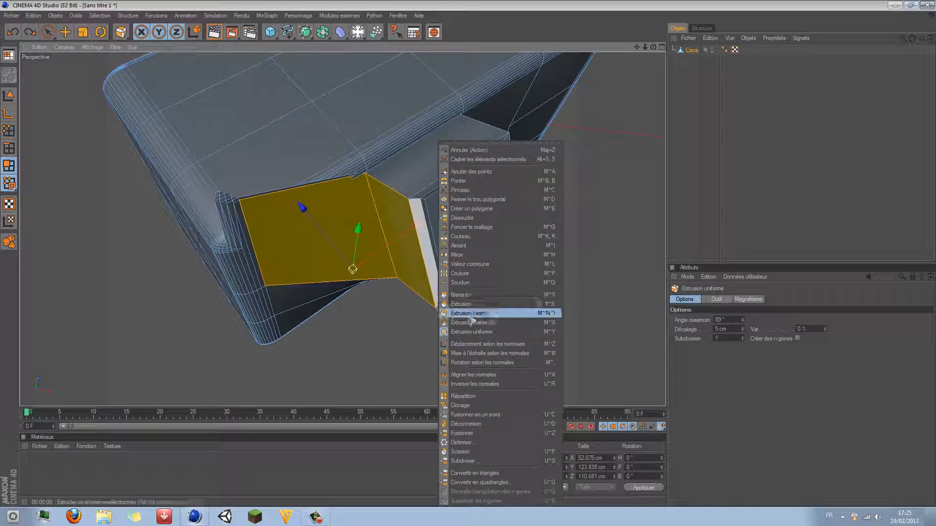
left_click(493, 309)
left_click(759, 327)
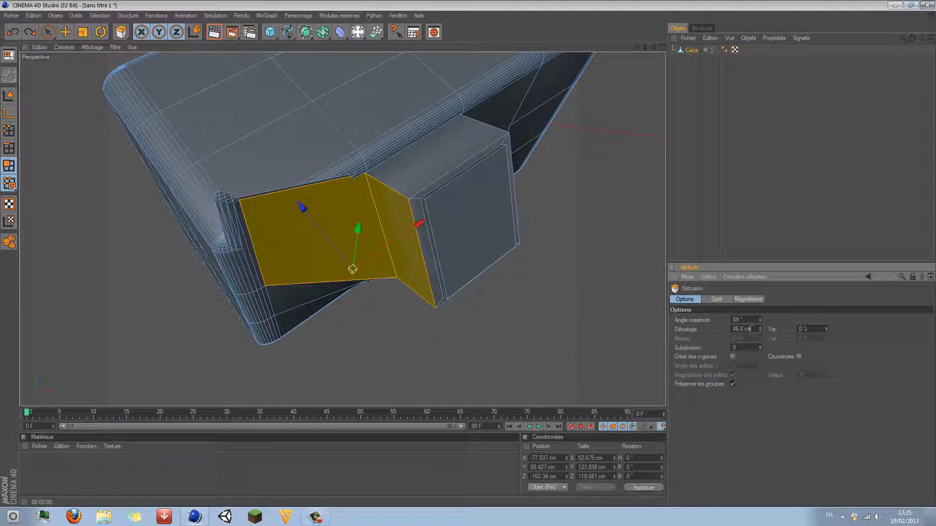
left_click_drag(750, 330, 731, 330)
type("10")
key("Return")
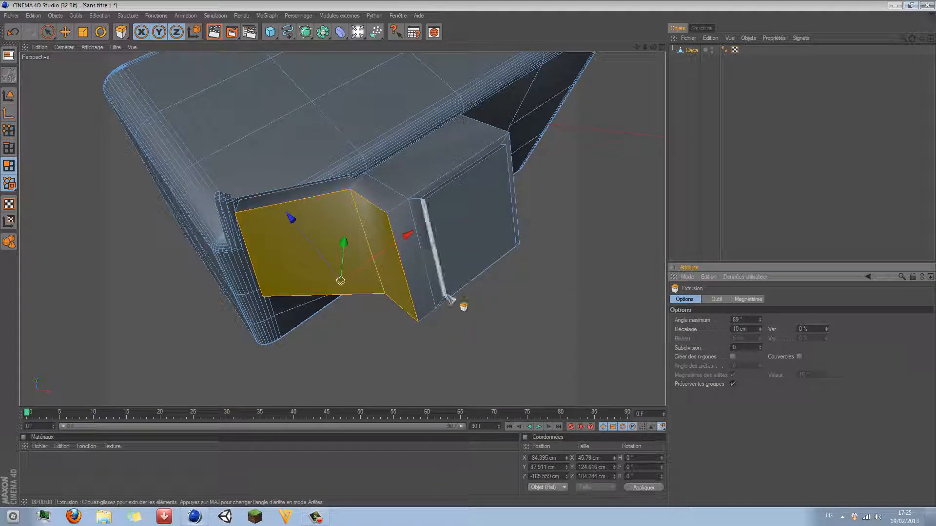
scroll(553, 129, "down", 2)
left_click_drag(653, 47, 614, 39)
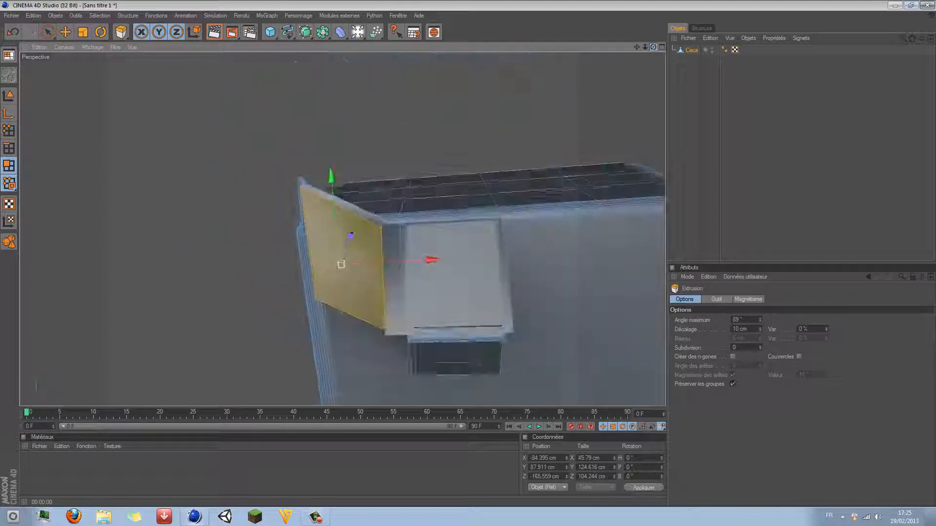
left_click(12, 32)
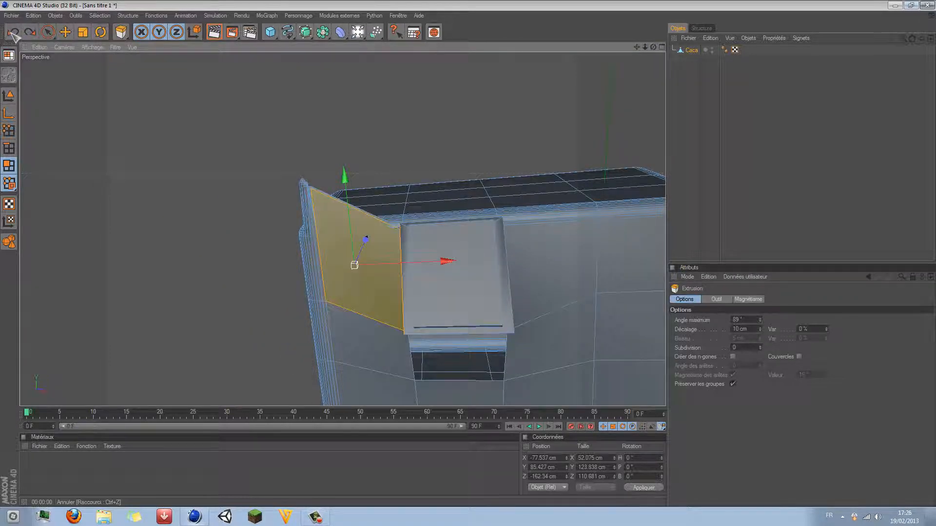
Cut lines across the selected polygons beside the block with the Knife in line mode, limited to the selection.
left_click(693, 142)
left_click_drag(653, 46, 605, 48)
left_click(691, 50)
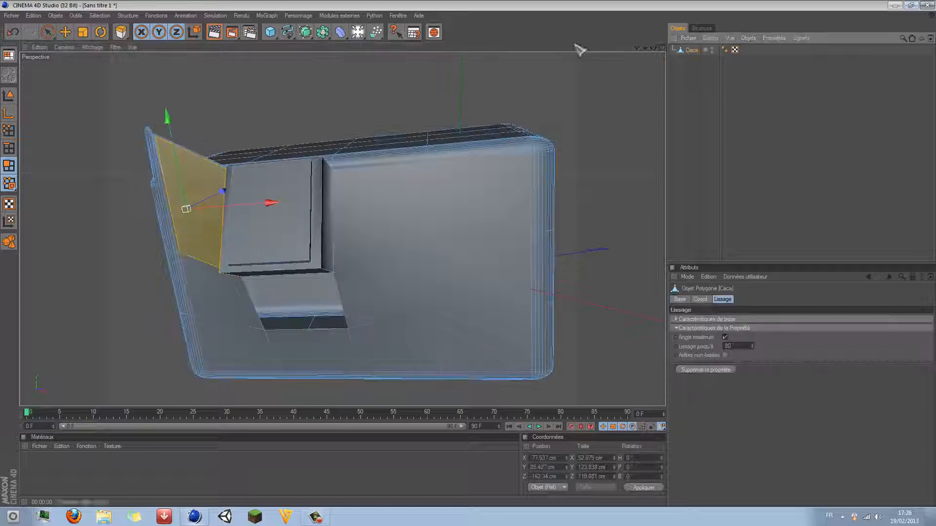
left_click(127, 15)
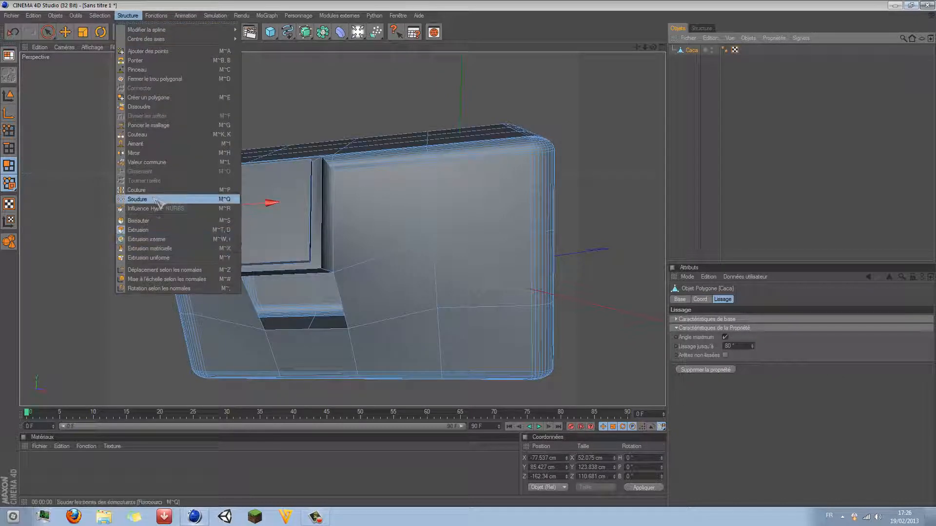
left_click(137, 134)
scroll(381, 239, "down", 3)
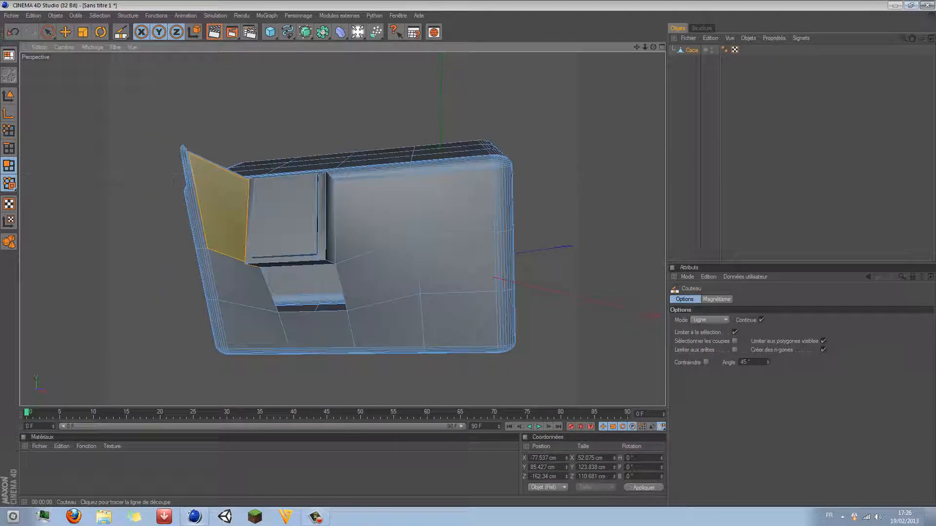
scroll(382, 238, "up", 2)
left_click_drag(306, 118, 580, 390)
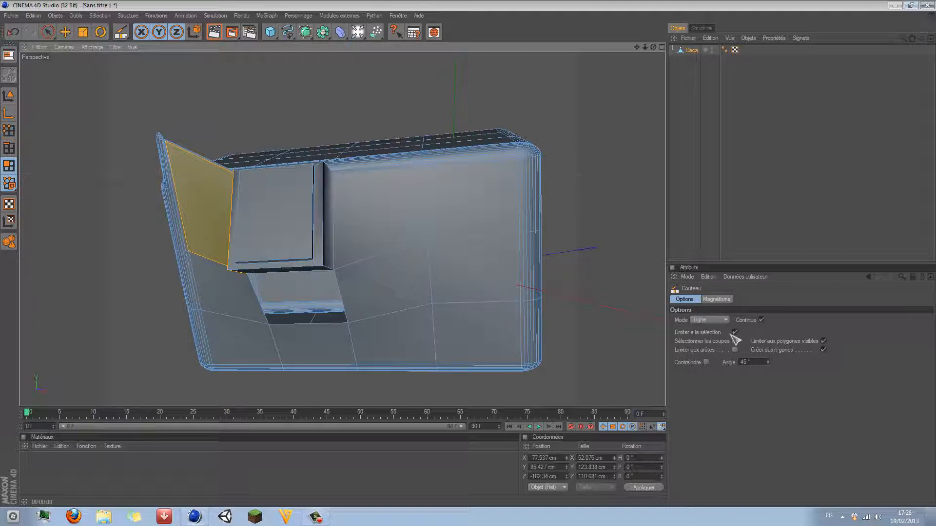
left_click_drag(130, 142, 267, 242)
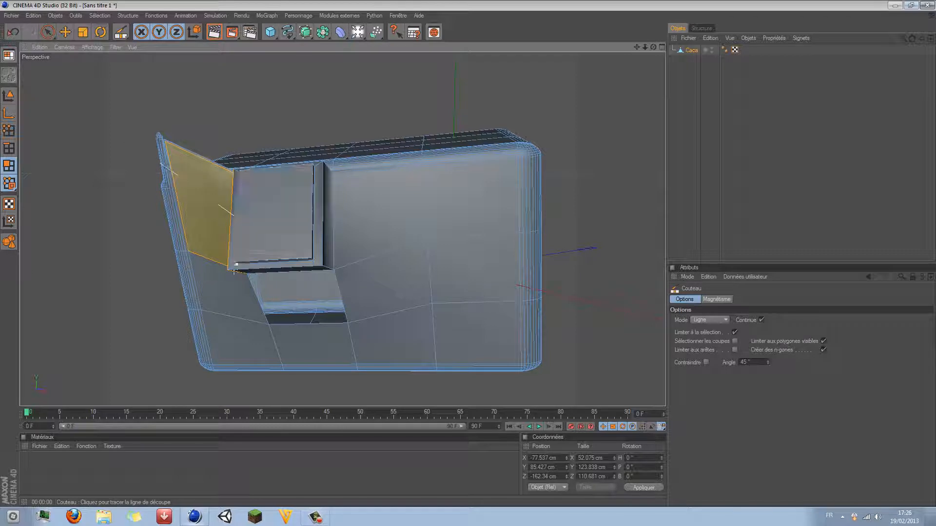
Turn off the Knife's limit to the selection and cut several lines across the large side face of the box.
left_click(735, 332)
left_click_drag(365, 159, 401, 166)
left_click_drag(430, 103, 371, 236)
left_click_drag(369, 93, 352, 260)
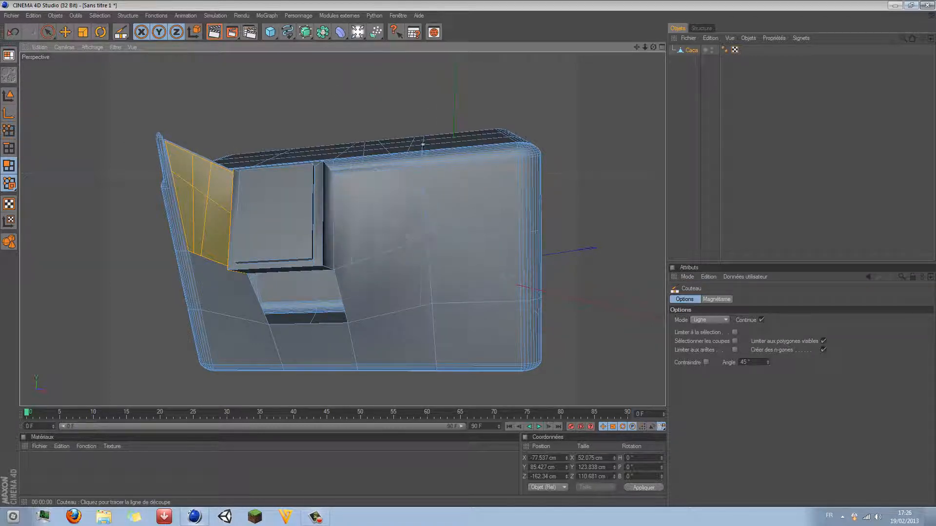
left_click_drag(475, 303, 463, 363)
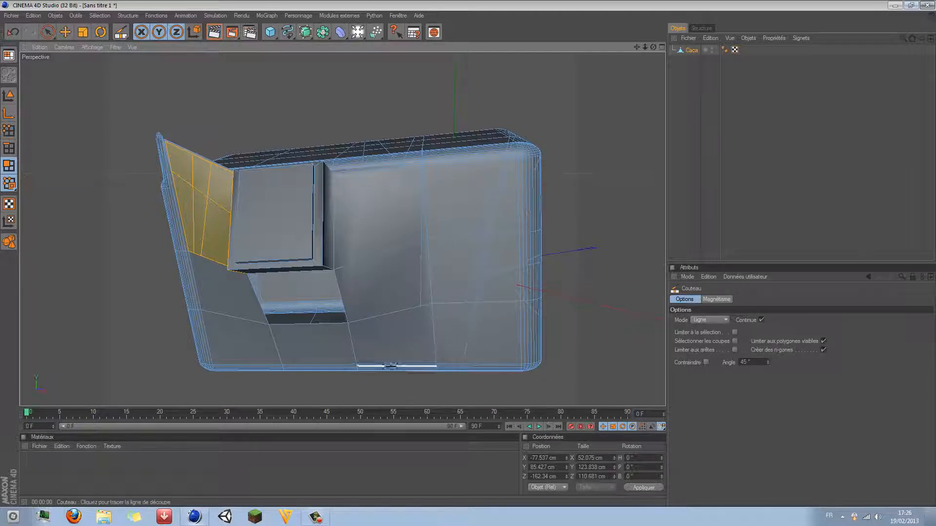
left_click_drag(446, 395, 388, 333)
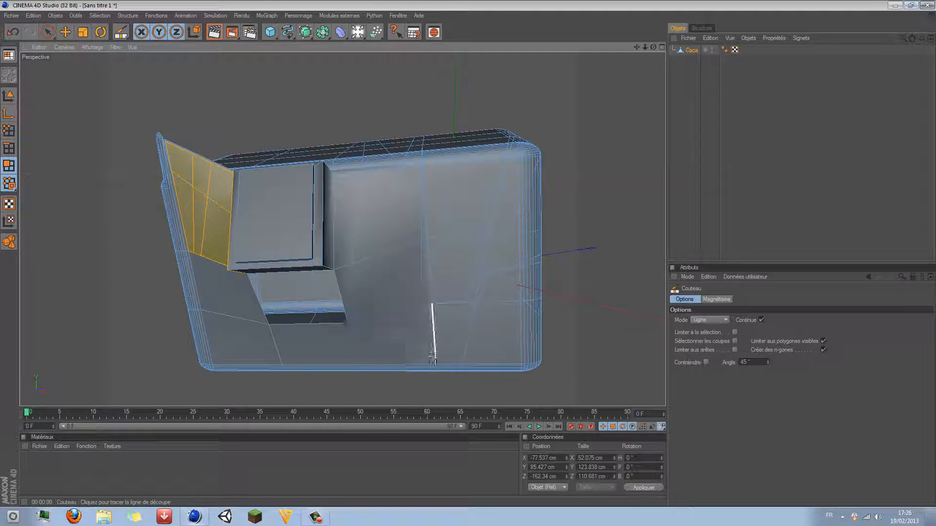
Turn off the Knife's limit to visible polygons and cut one long line through the whole box.
left_click(823, 341)
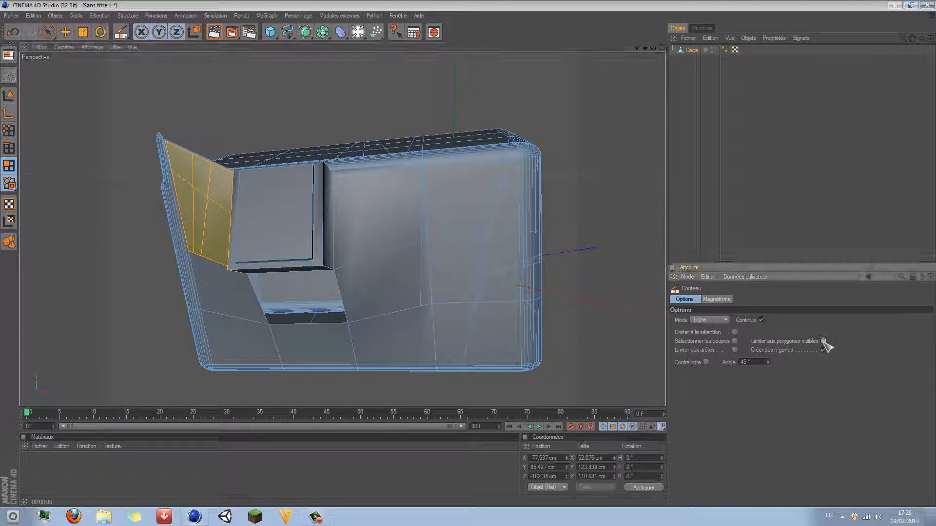
left_click_drag(136, 349, 657, 178)
left_click_drag(653, 46, 630, 51)
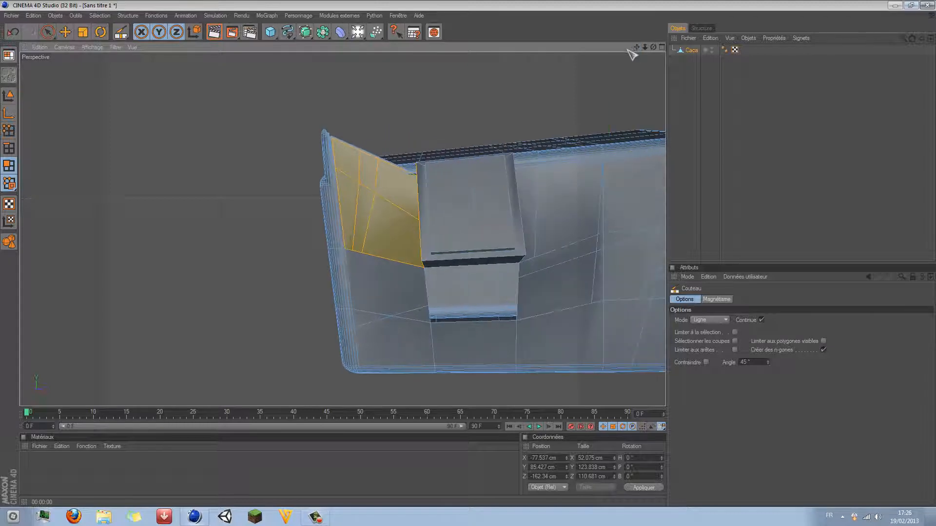
Show the object in the four-view layout and examine it in the perspective and top views.
left_click(662, 48)
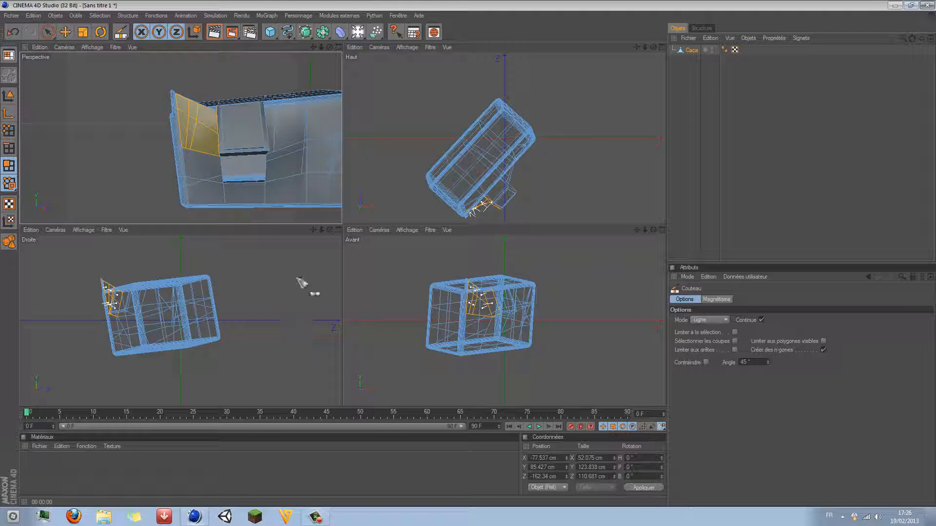
left_click_drag(329, 46, 554, 76)
scroll(569, 135, "down", 3)
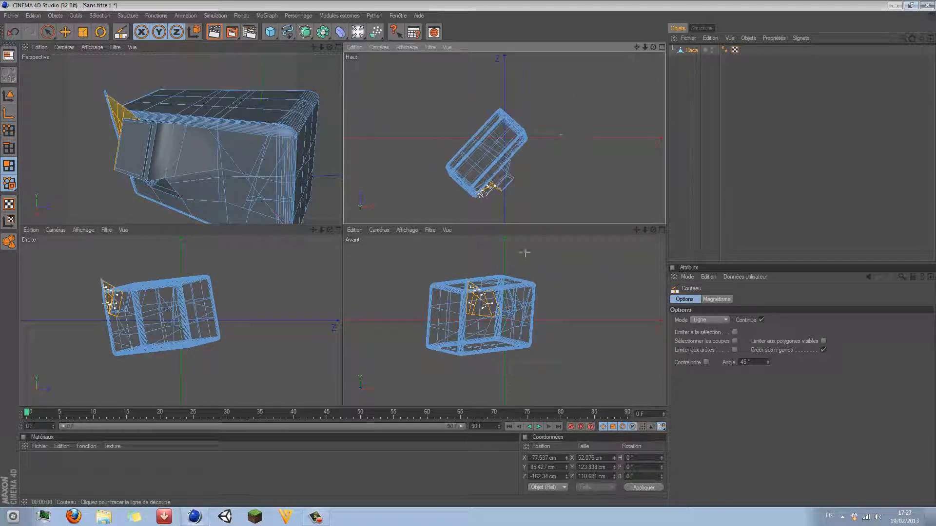
scroll(466, 136, "up", 4)
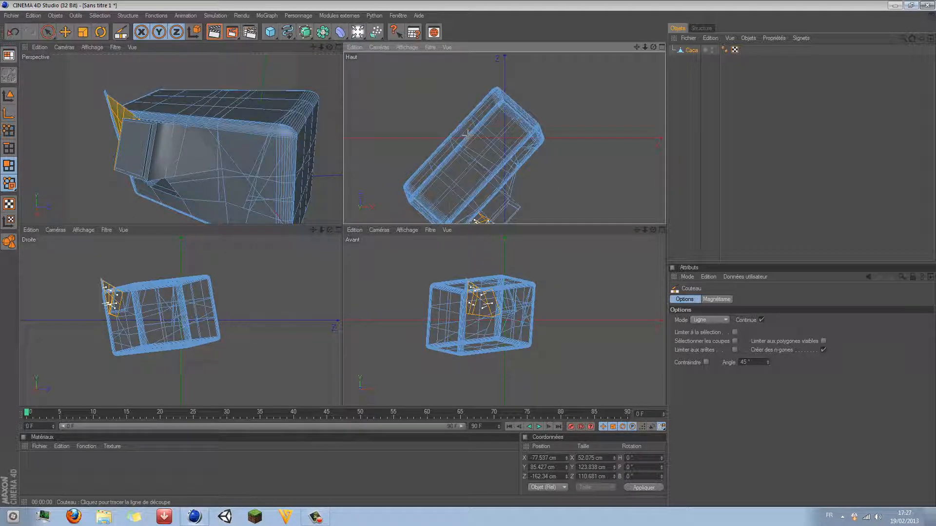
Set the object's H, P and B rotations to 0° to align it with the world axes.
left_click(713, 50)
left_click(699, 299)
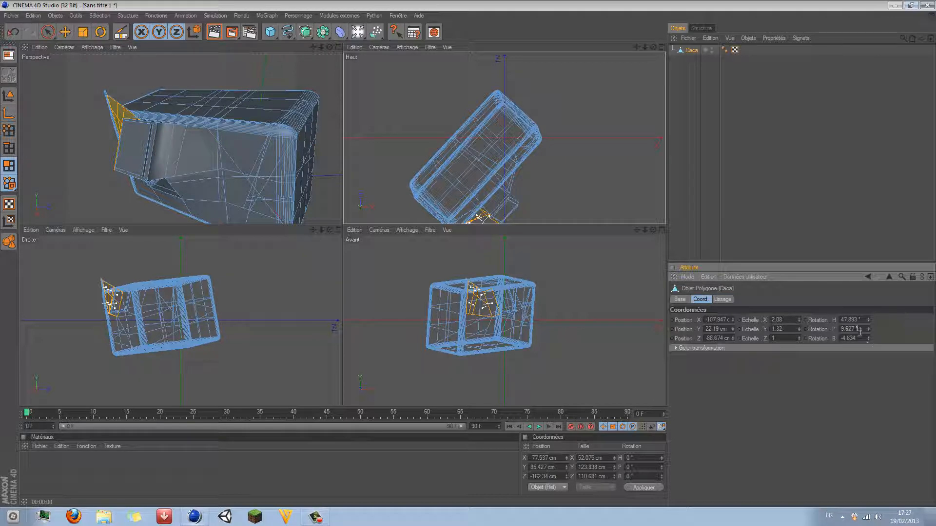
type("0")
key("Return")
key("Return")
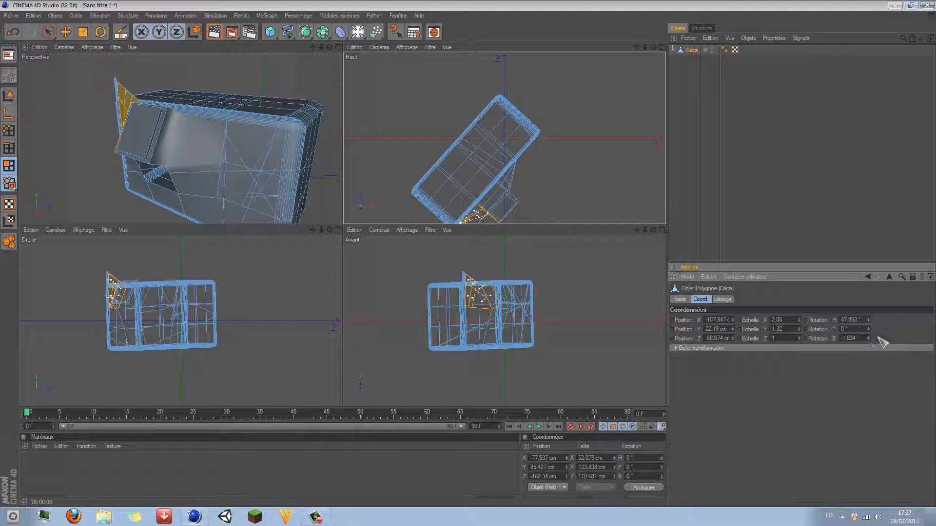
left_click_drag(863, 318, 802, 363)
type("0")
key("Return")
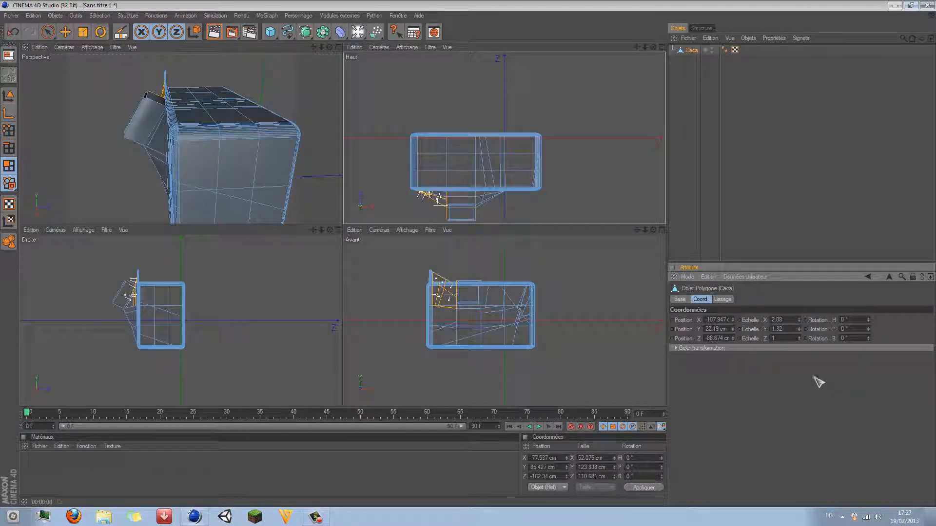
Brush-select a block of polygons on the box's upper face from the top view, and check the selection in perspective.
middle_click(491, 156)
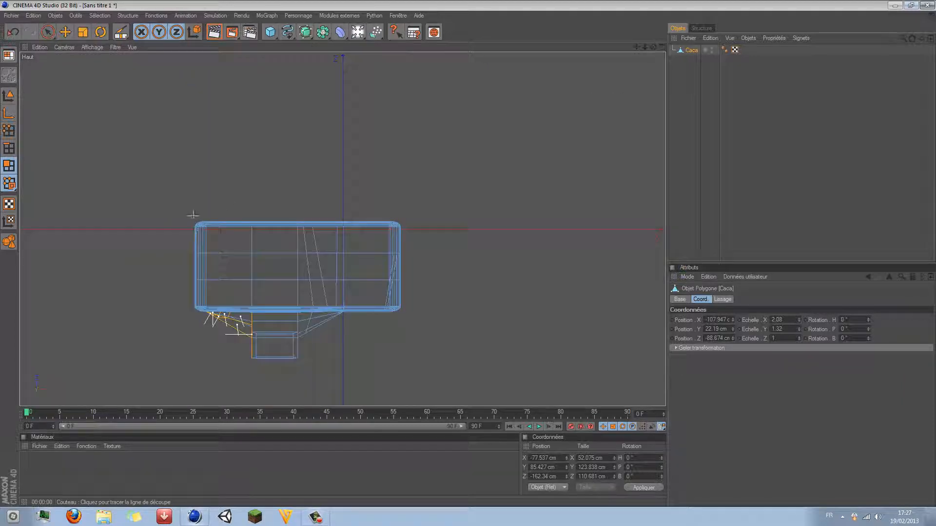
left_click(48, 32)
mouse_move(288, 265)
left_mouse_down()
mouse_move(260, 263)
mouse_move(329, 267)
left_mouse_up()
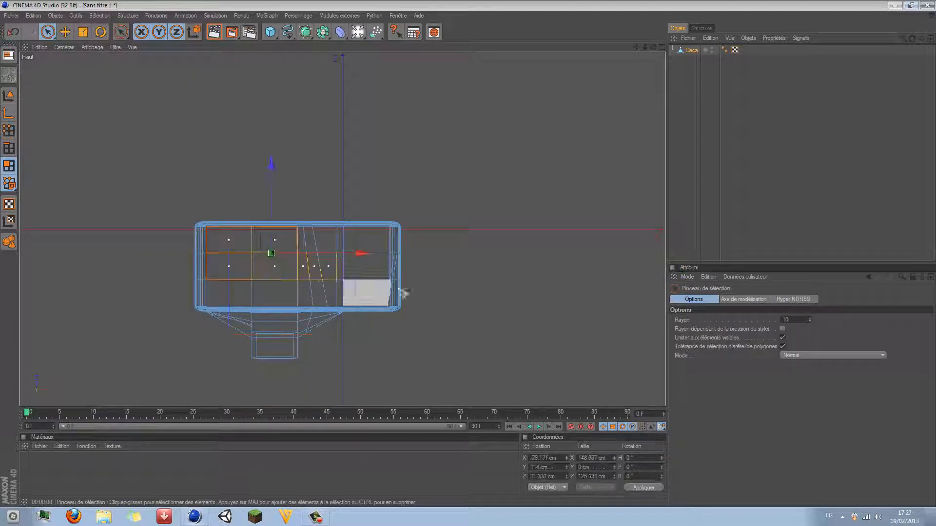
middle_click(576, 192)
middle_click(312, 112)
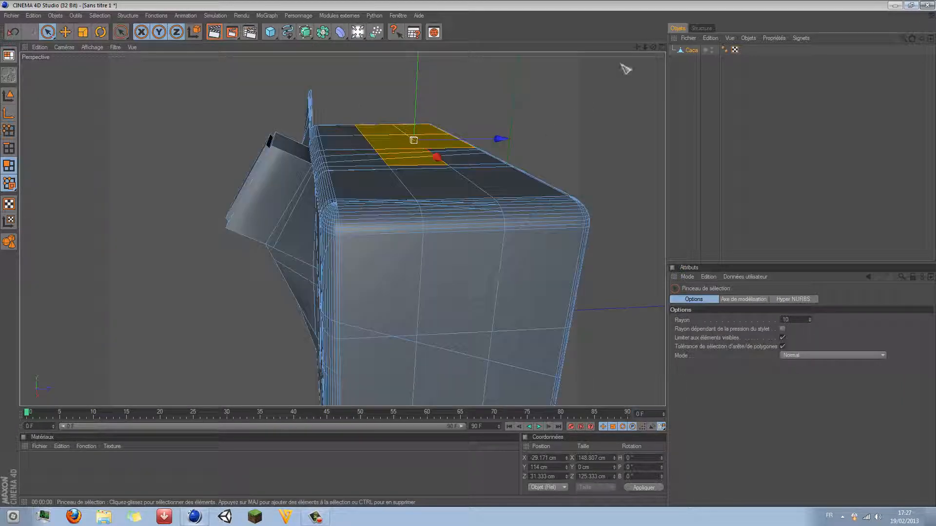
left_click_drag(652, 46, 731, 63)
Turn off the selection brush's limit to visible elements and select four cells through the box from the top view.
middle_click(581, 142)
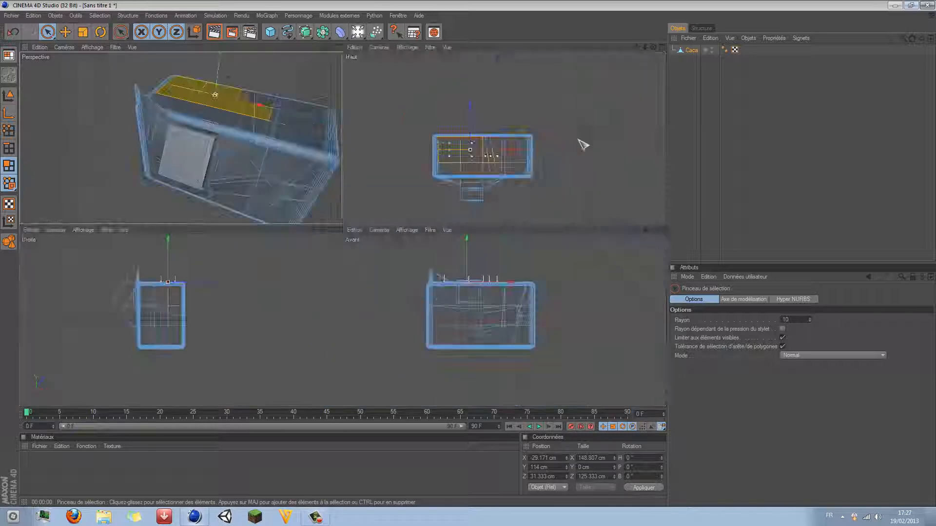
middle_click(486, 155)
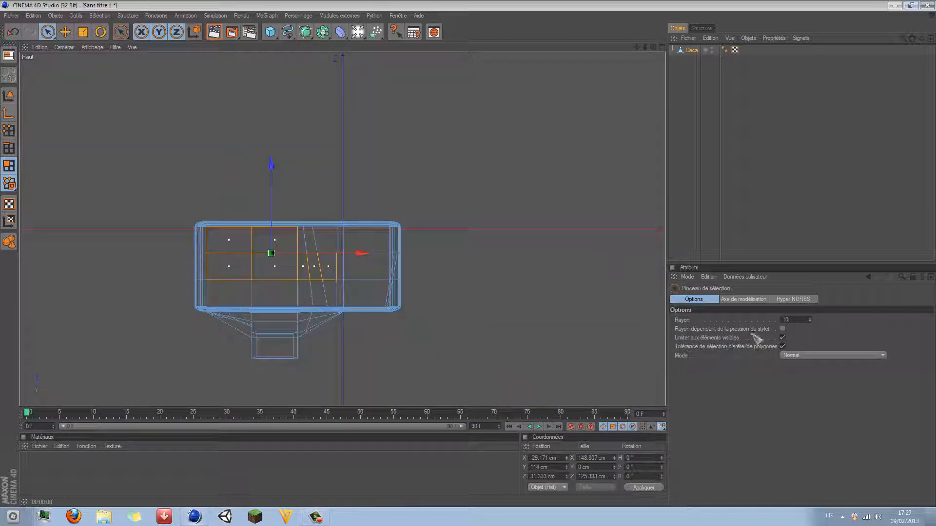
left_click(783, 337)
left_click(370, 165)
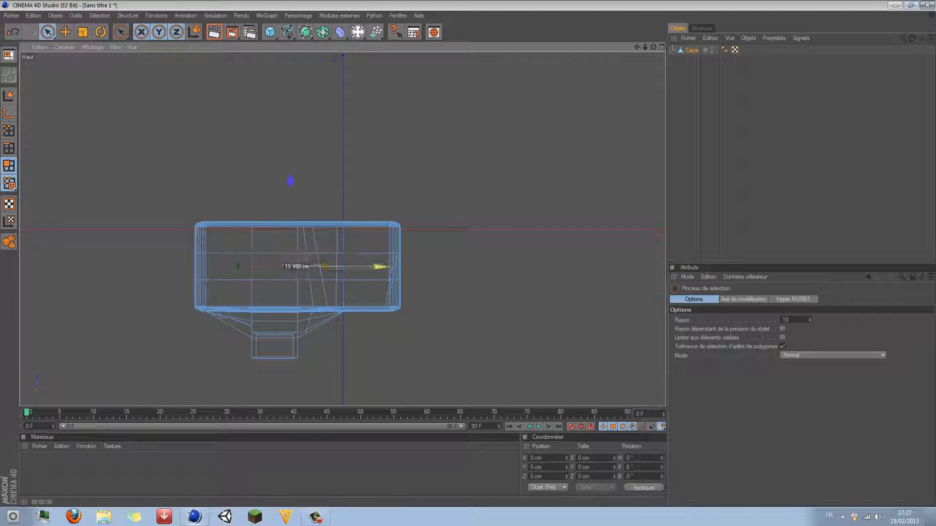
left_click(258, 263)
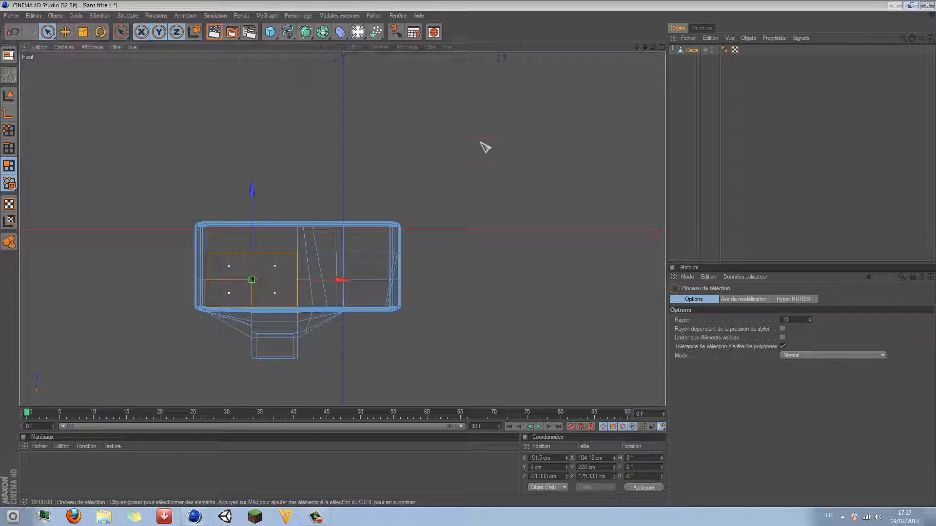
middle_click(485, 146)
middle_click(230, 156)
mouse_move(469, 160)
left_mouse_down("alt")
mouse_move(458, 73)
mouse_move(475, 88)
mouse_move(480, 146)
mouse_move(469, 161)
left_mouse_up("alt")
middle_click(469, 161)
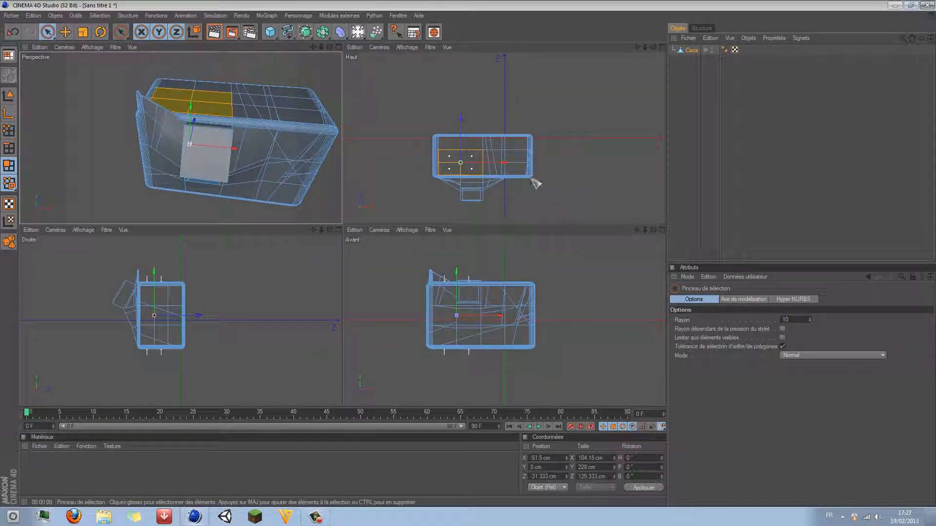
Brush-select polygons through the box from the front view, and replace them with a through-selection made in the right view.
middle_click(483, 168)
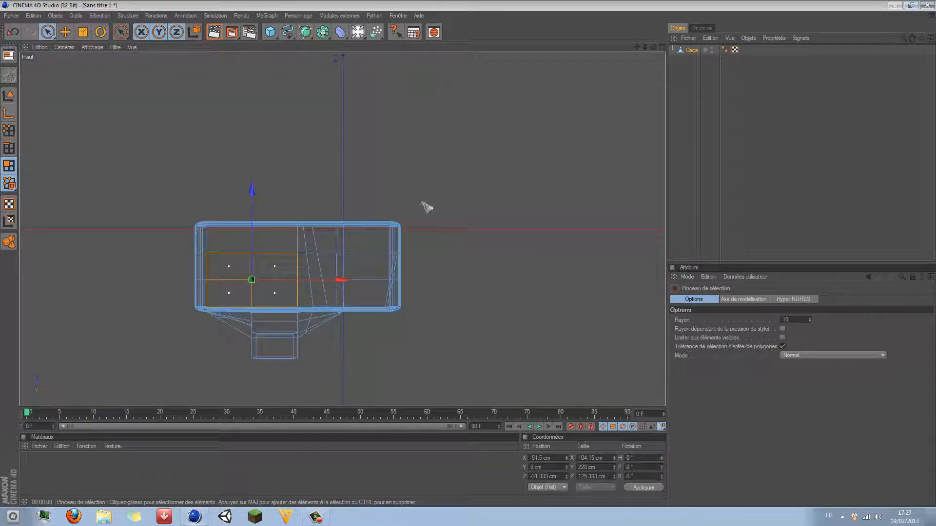
left_click_drag(637, 47, 781, 0)
middle_click(468, 159)
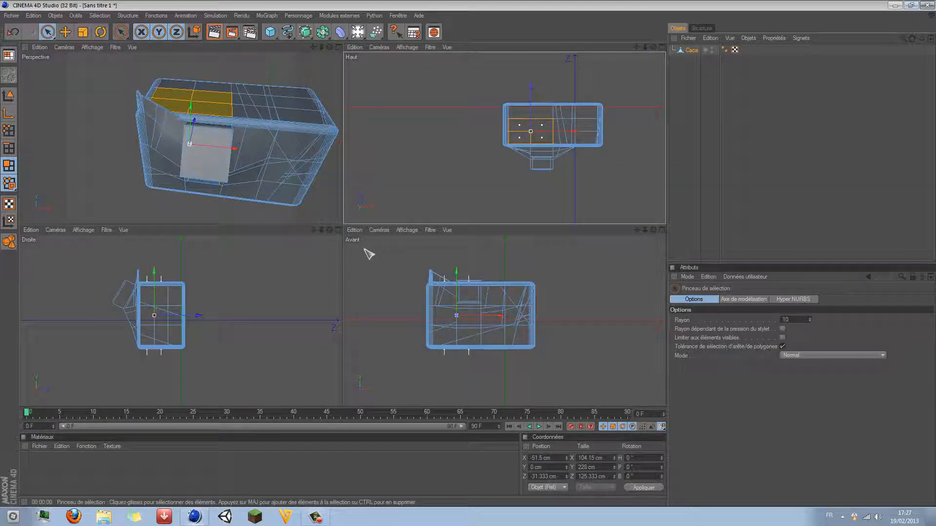
middle_click(385, 264)
left_click_drag(315, 263, 263, 254)
middle_click(218, 257)
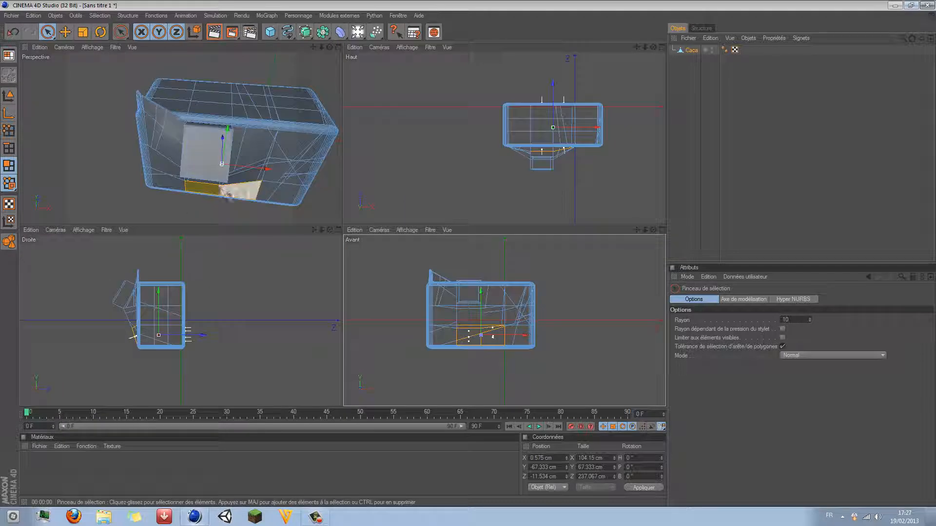
left_click(175, 317)
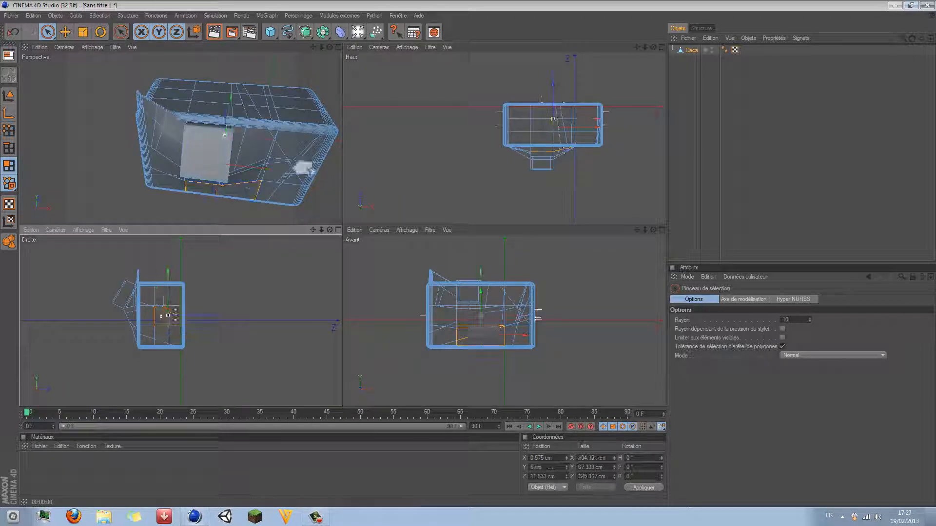
Preview the front, military and bird cameras in the perspective viewport, and return it to the perspective camera.
mouse_move(329, 47)
left_mouse_down()
mouse_move(283, 49)
mouse_move(329, 83)
left_mouse_up()
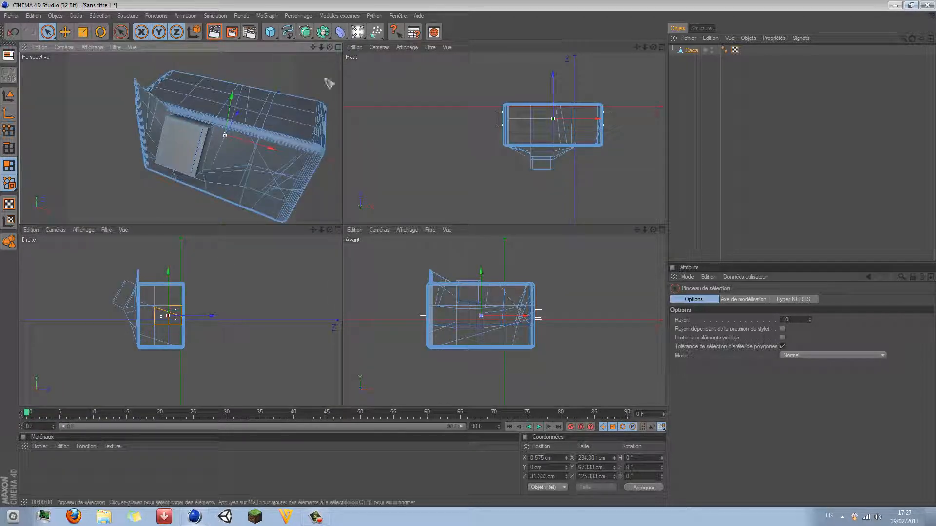
left_click(40, 48)
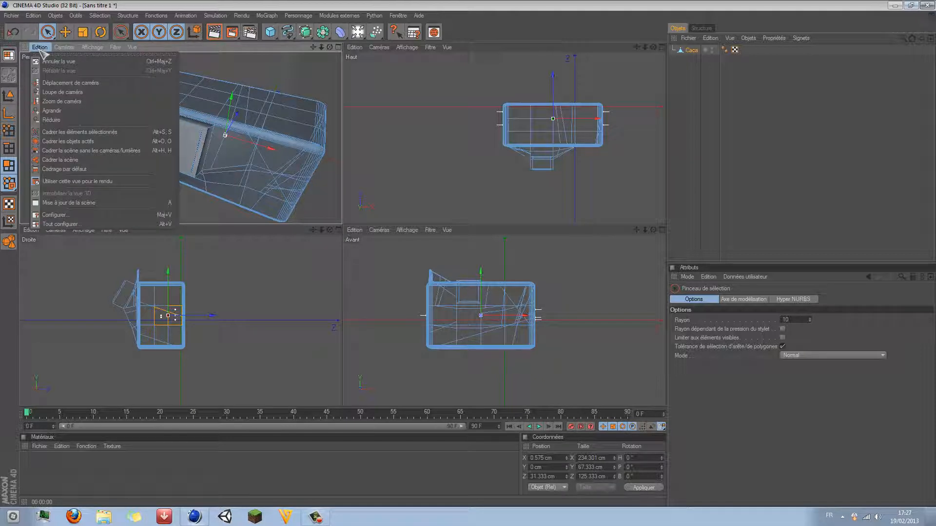
mouse_move(66, 48)
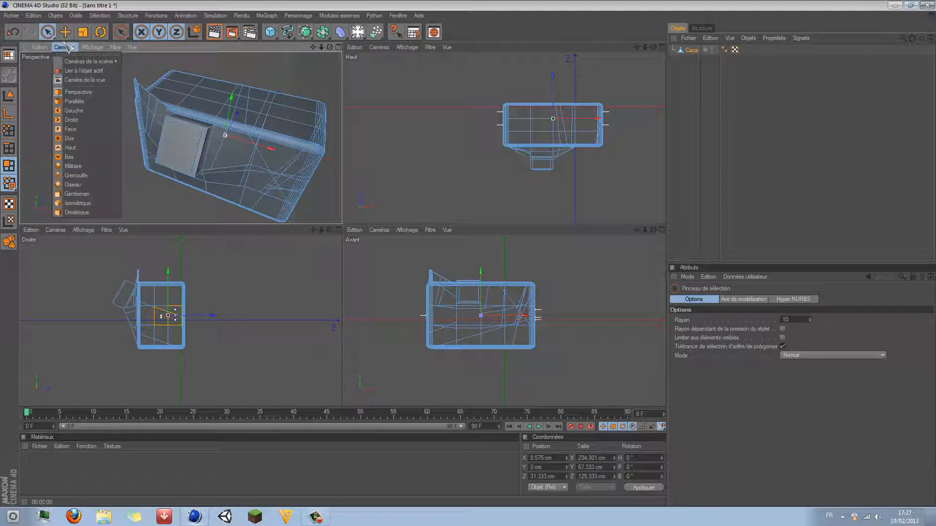
left_click(91, 129)
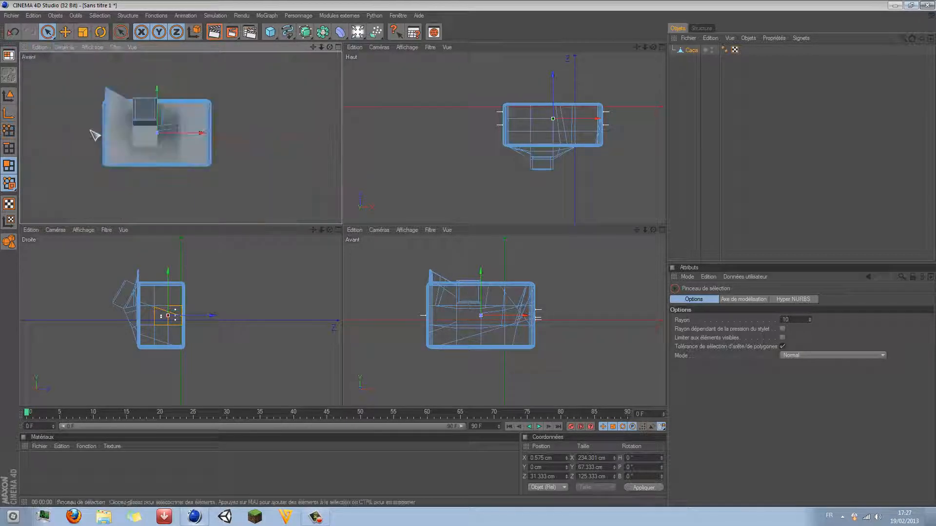
left_click(64, 47)
left_click(84, 171)
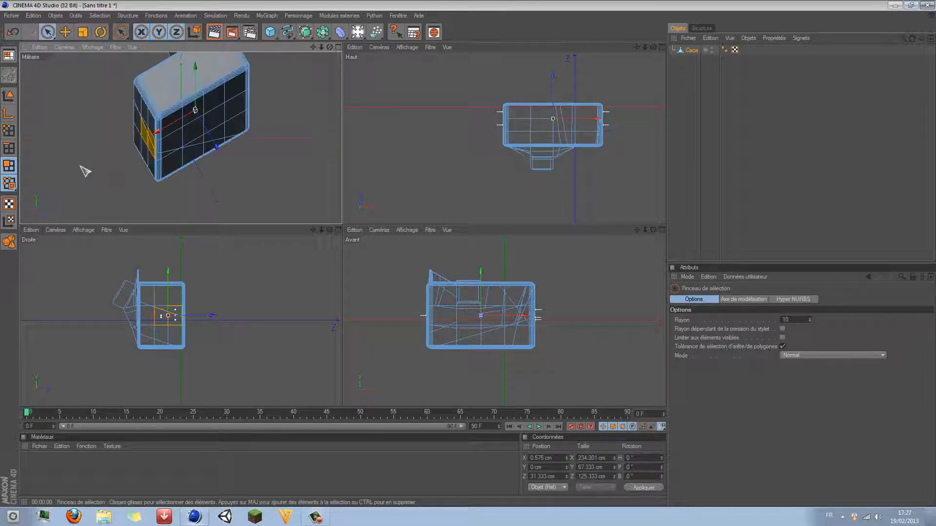
left_click(65, 47)
left_click(73, 184)
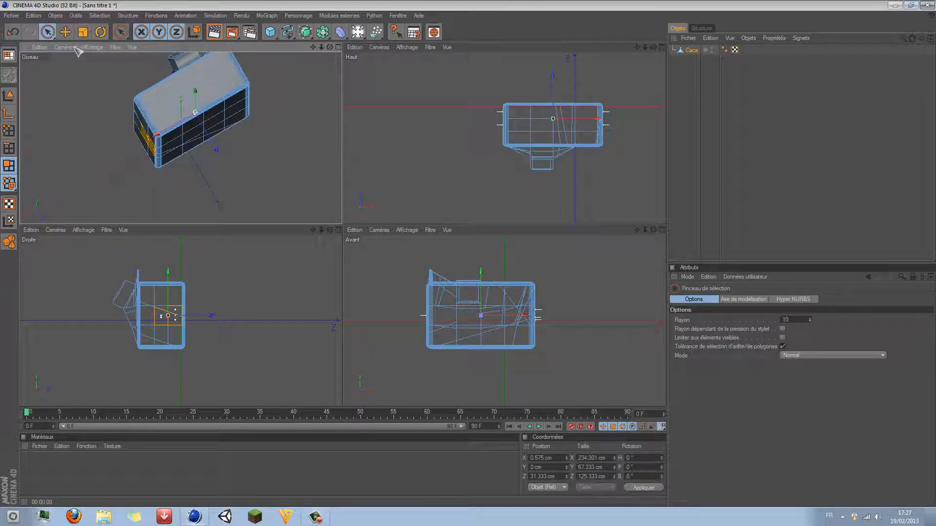
left_click(64, 47)
left_click(77, 92)
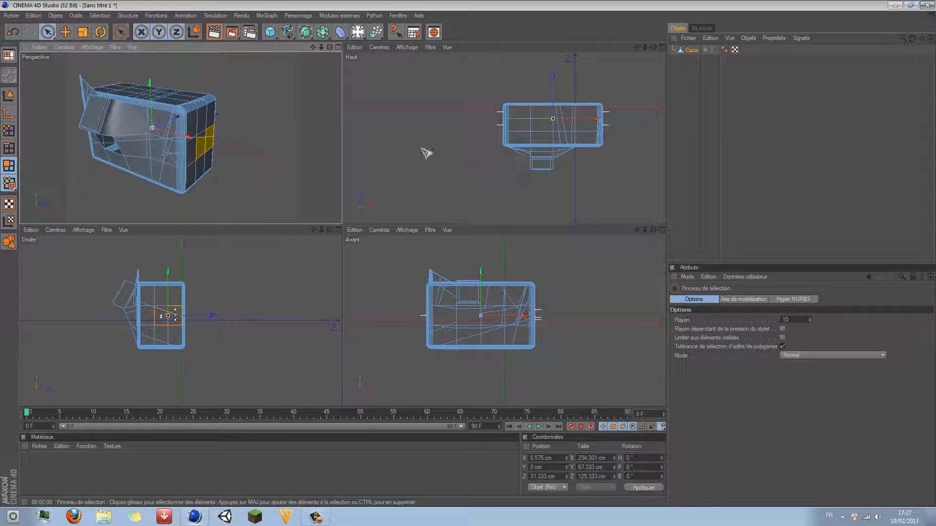
Maximise the perspective view and compare Gouraud shading with lines, quick shading and constant shading on the box.
middle_click(217, 96)
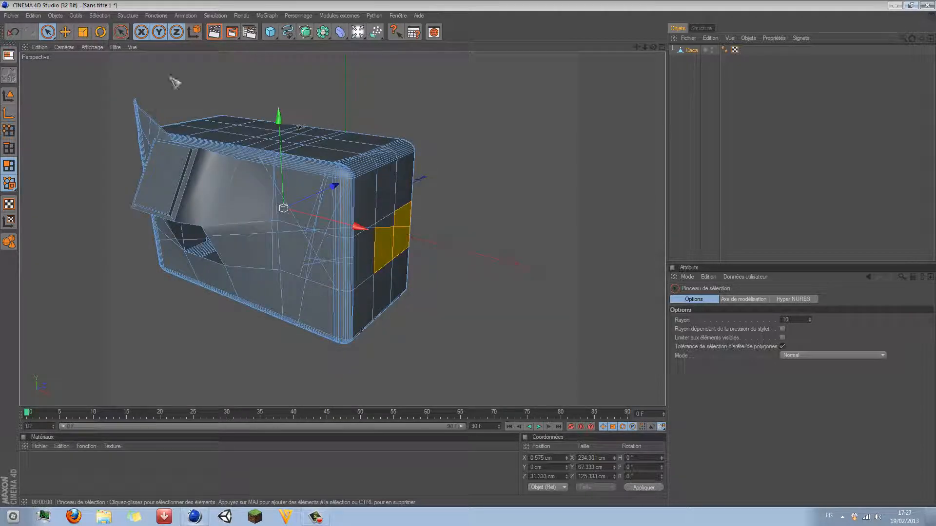
left_click(100, 47)
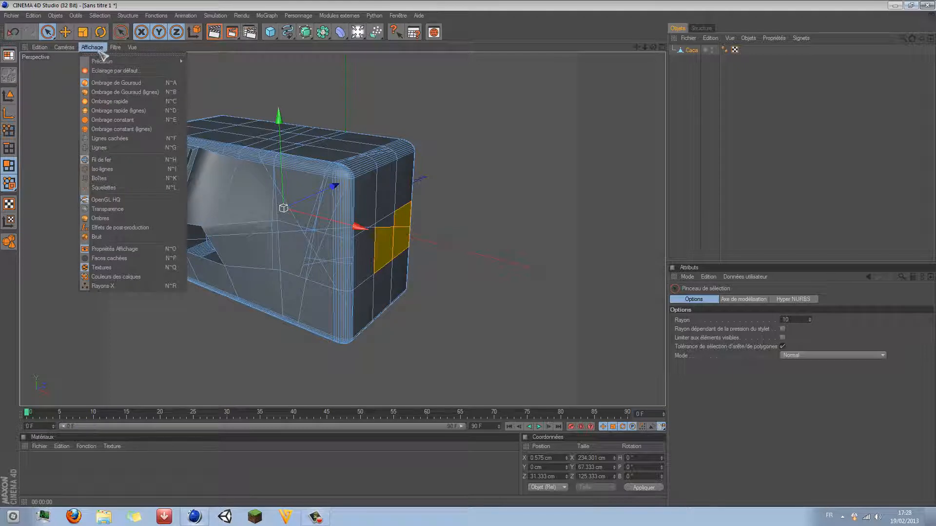
left_click(116, 93)
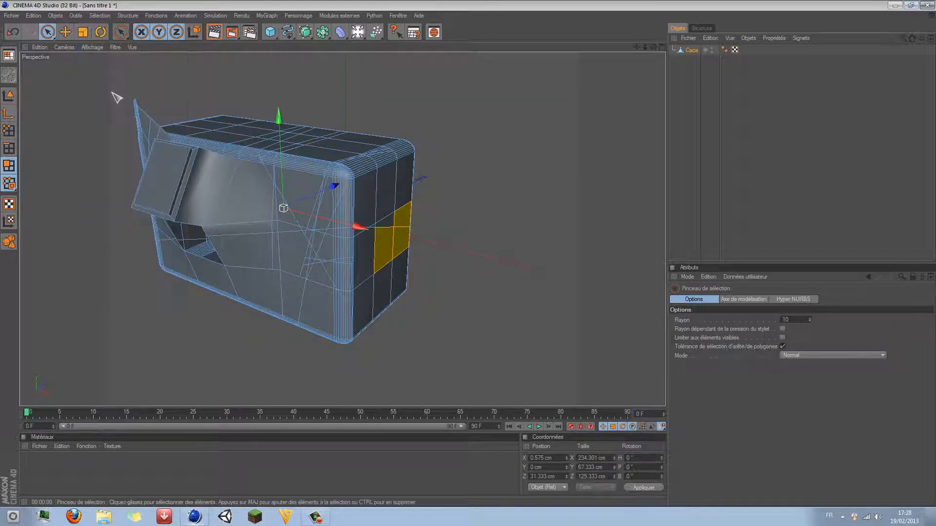
left_click(92, 47)
left_click(117, 101)
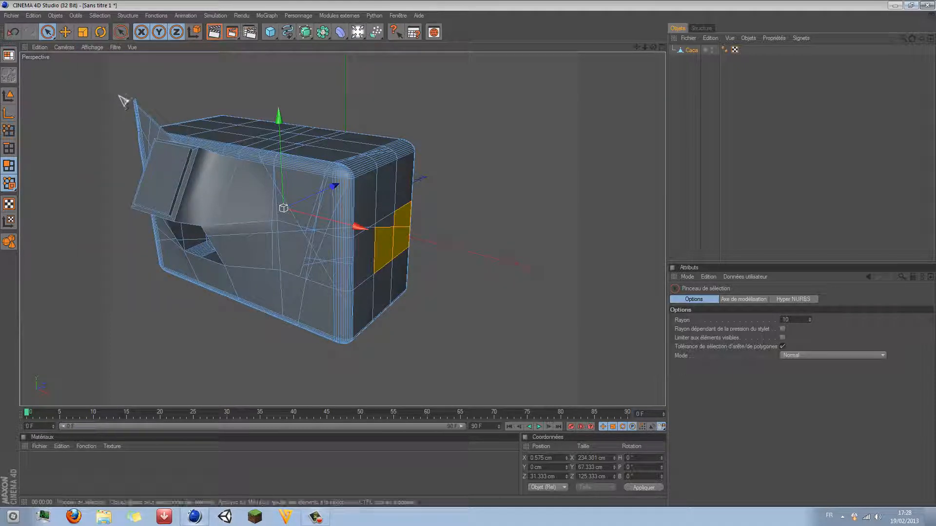
left_click(92, 47)
left_click(115, 119)
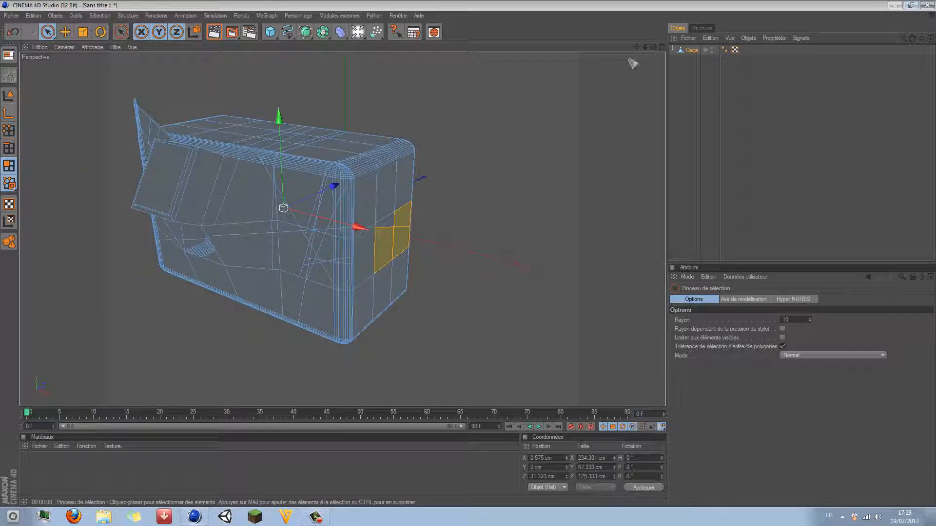
Set the perspective view back to Gouraud shading with lines, and check the box both deselected and selected.
mouse_move(653, 46)
left_mouse_down()
mouse_move(692, 49)
mouse_move(654, 47)
left_mouse_up()
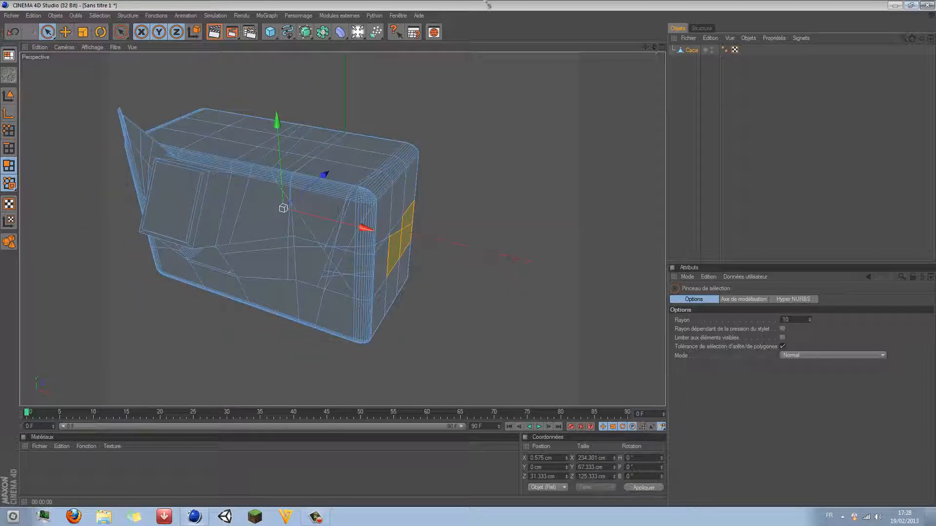
left_click(91, 47)
left_click(113, 95)
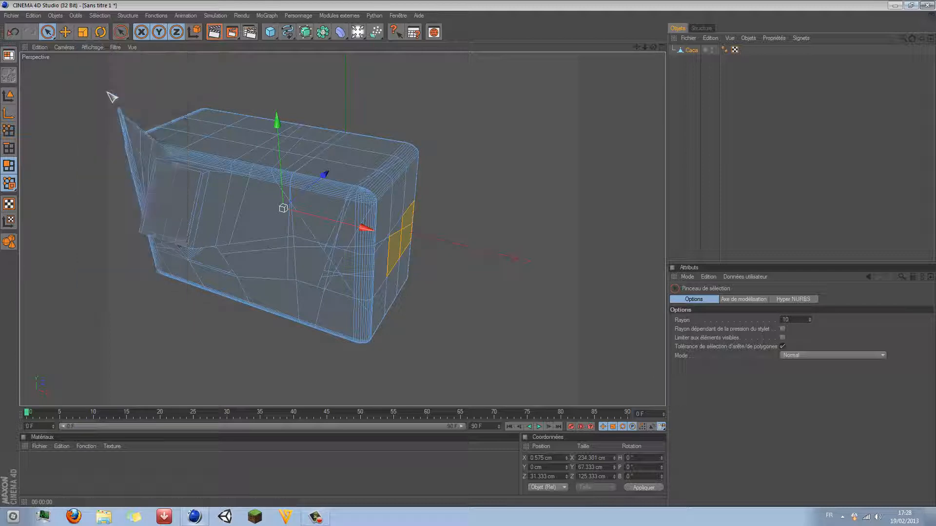
left_click(729, 144)
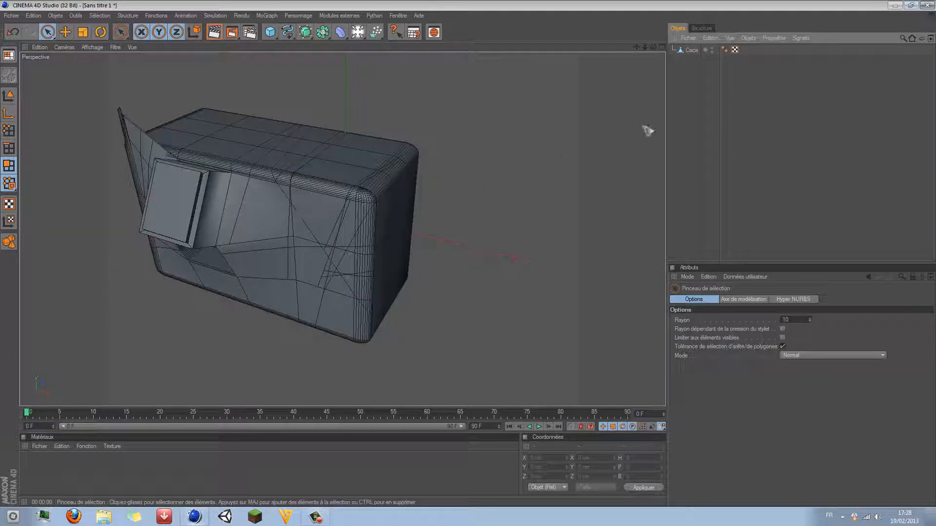
left_click(688, 51)
Turn on shadow display in the perspective view and deselect the box.
left_click(91, 47)
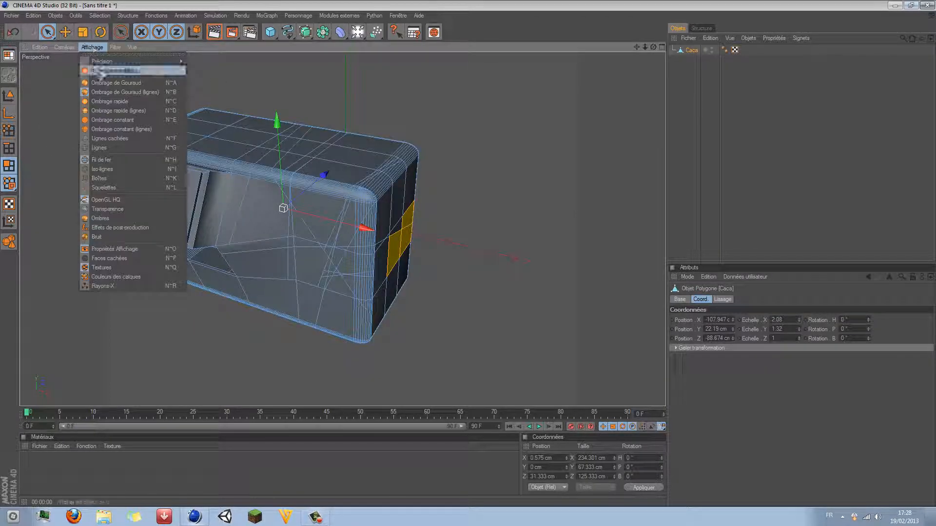
left_click(122, 227)
left_click(732, 122)
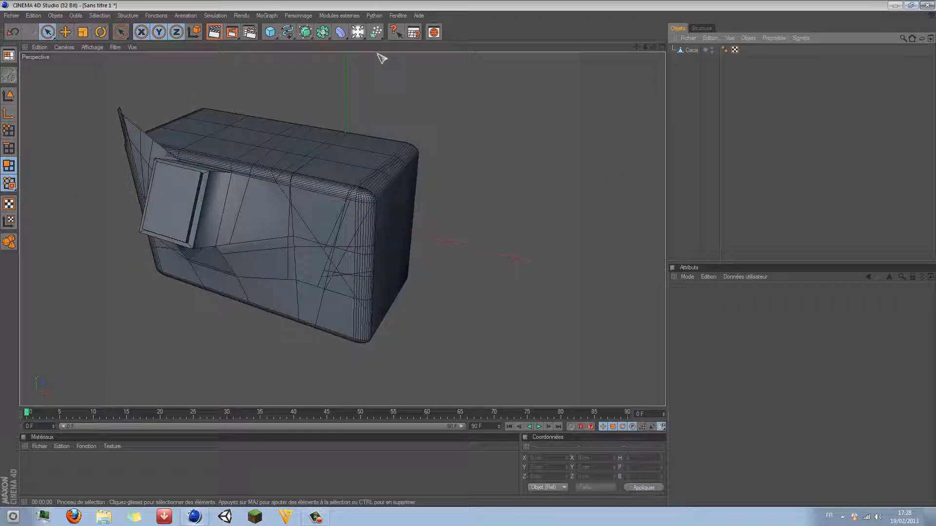
Add a plane and scale it up into a large floor extending well beyond the box.
left_click(273, 34)
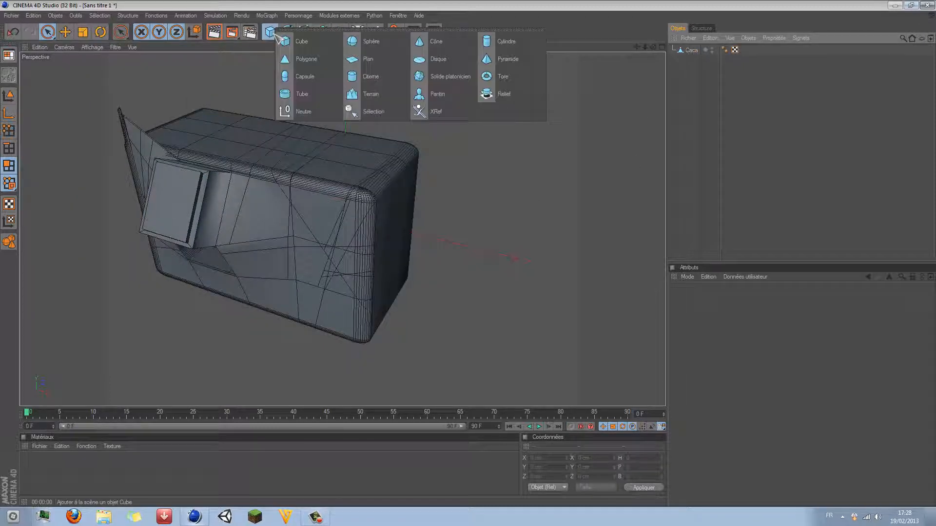
left_click(368, 59)
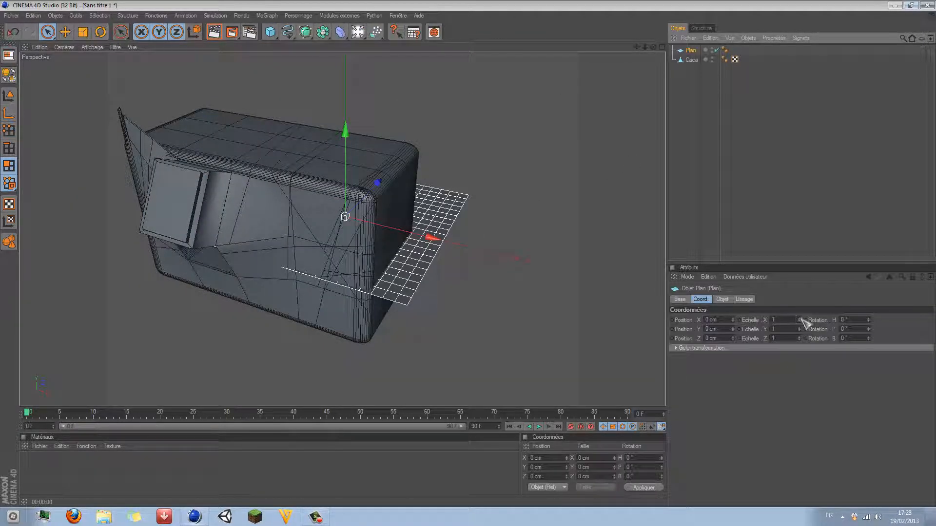
left_click_drag(800, 320, 799, 263)
Add a light above the plane, raise it to about 336 cm on Y and move it to about 247 cm on Z.
left_click_drag(345, 188, 345, 8)
left_click(357, 31)
scroll(353, 200, "down", 5)
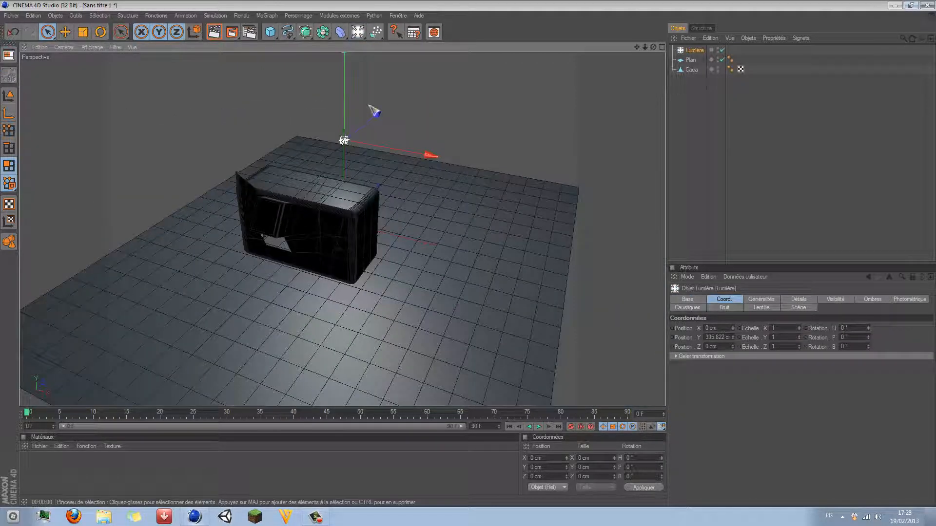
left_click_drag(374, 111, 401, 96)
Set the light's shadow type to soft shadow maps (Masques d'ombres, ombres diffuses) in its general settings.
left_click(101, 48)
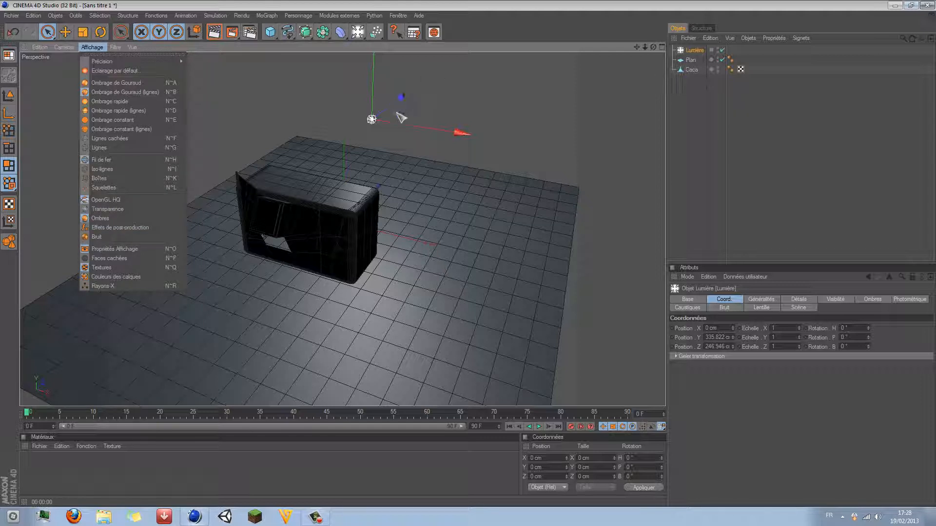
left_click(643, 45)
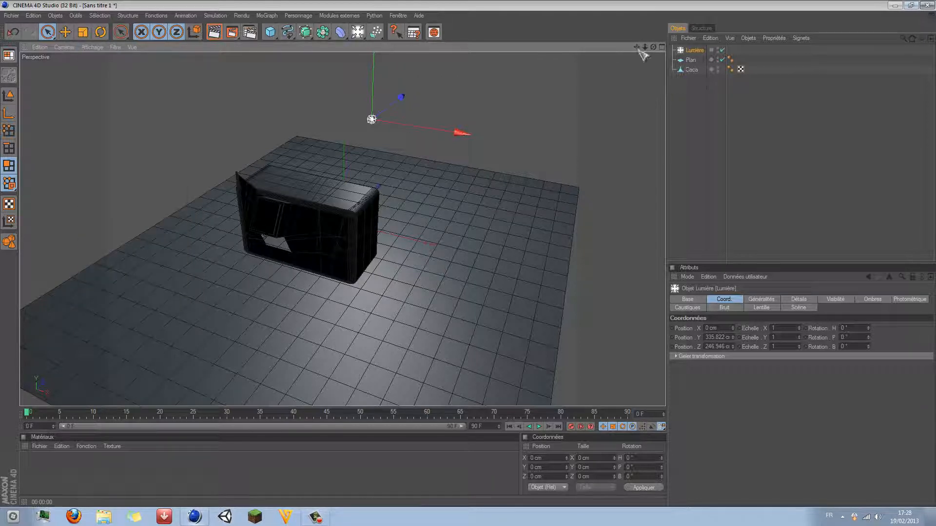
left_click_drag(644, 46, 647, 46)
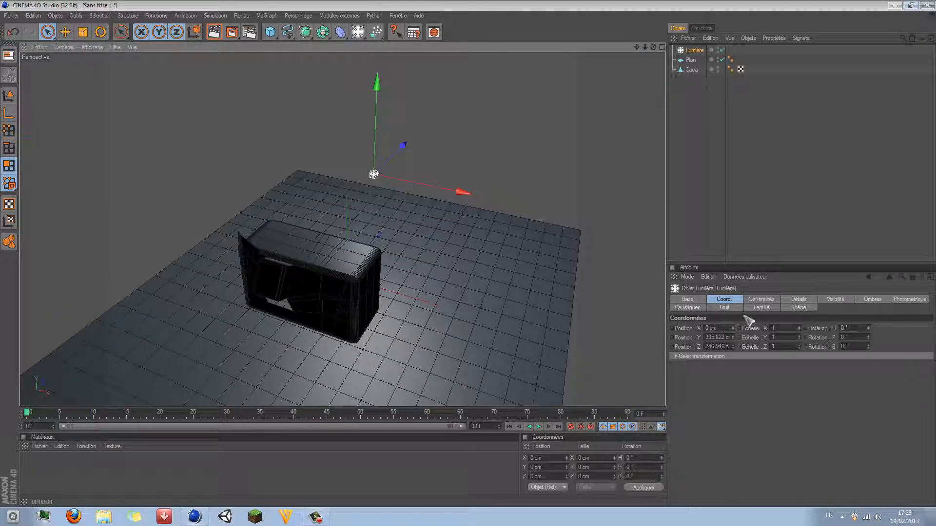
left_click(762, 300)
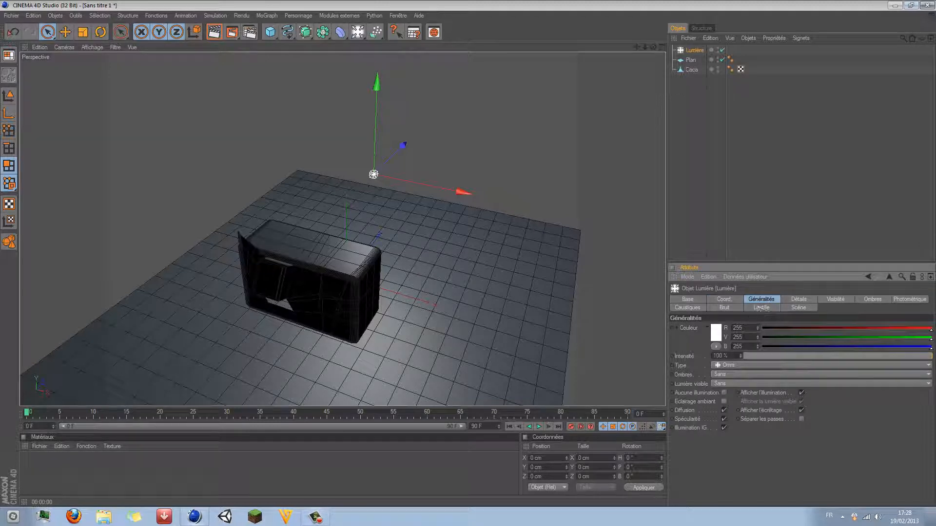
left_click(721, 374)
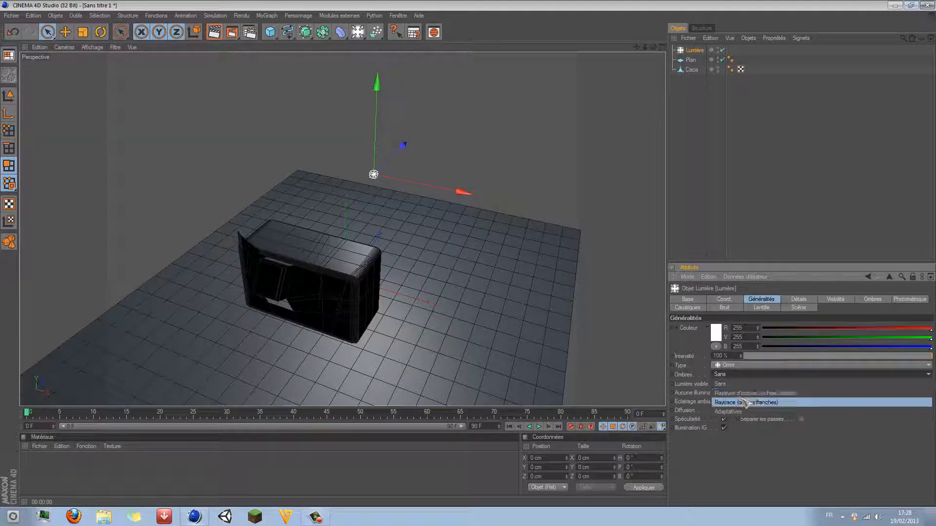
left_click(761, 393)
Show the light's shadow settings and move the light along Z closer to the box so its shadow falls on the plane.
left_click(872, 299)
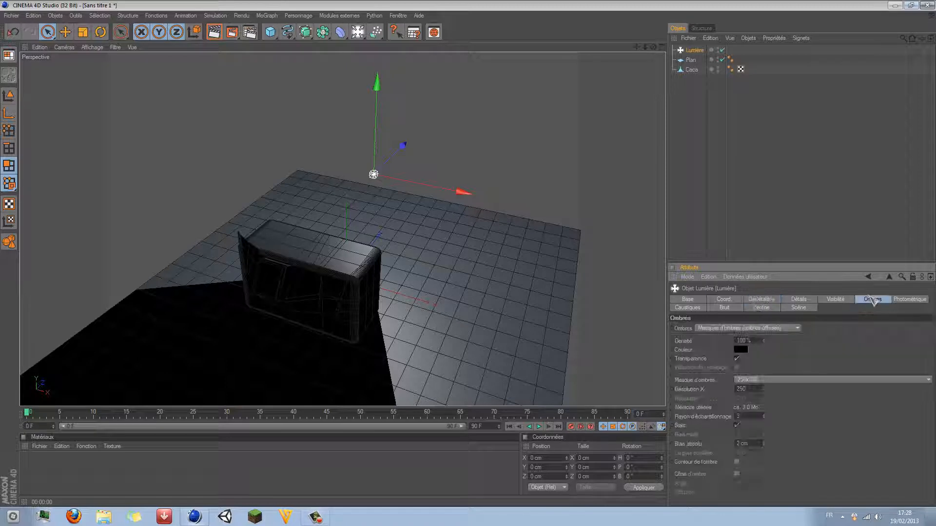
scroll(442, 214, "down", 2)
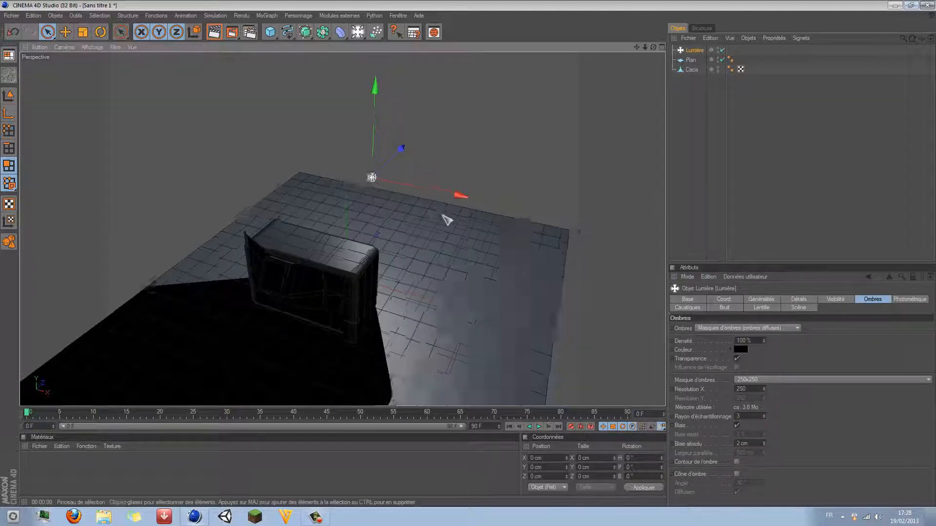
mouse_move(380, 169)
left_mouse_down()
mouse_move(352, 198)
mouse_move(373, 181)
left_mouse_up()
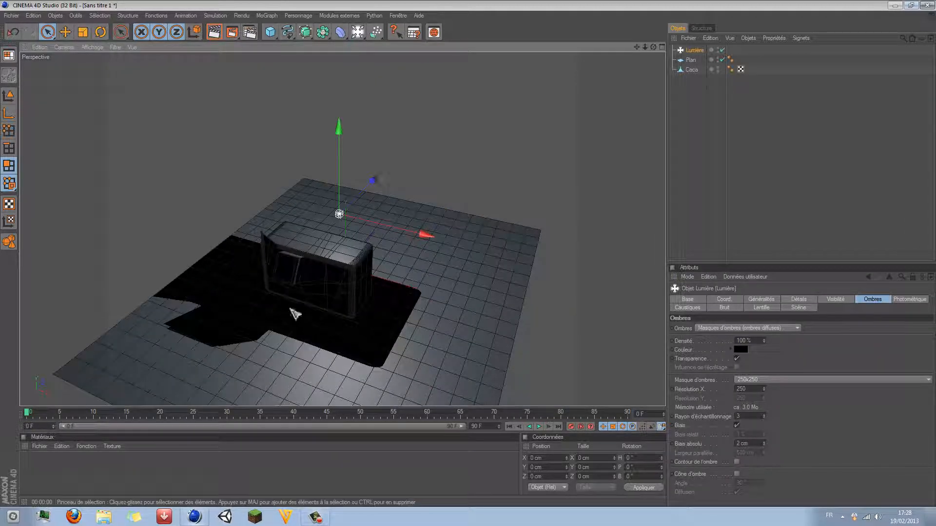
Turn shadow display off and back on in the perspective view to compare the box with and without shadows.
left_click(92, 48)
left_click(100, 218)
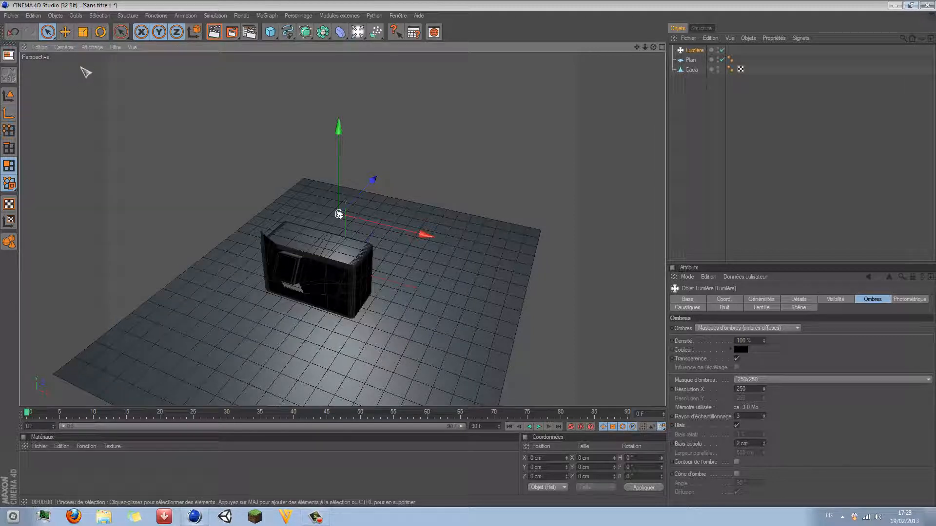
left_click(92, 47)
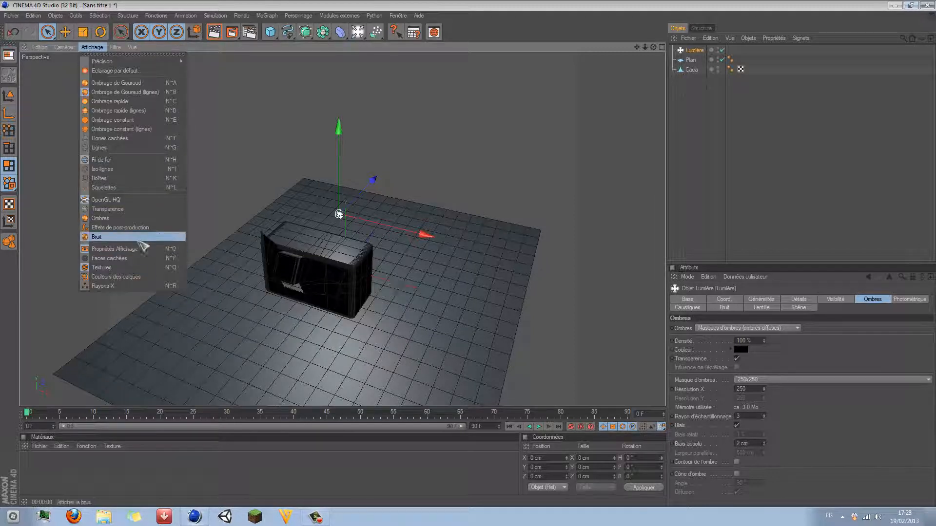
left_click(114, 220)
Render the perspective view with the box and its cast shadow framed, and return to the editor display.
scroll(226, 138, "up", 3)
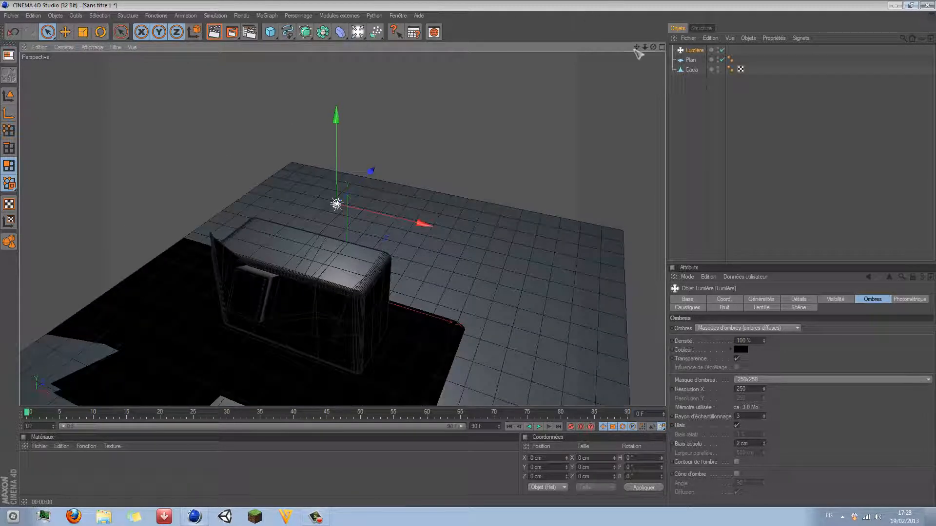
left_click_drag(636, 47, 674, 10)
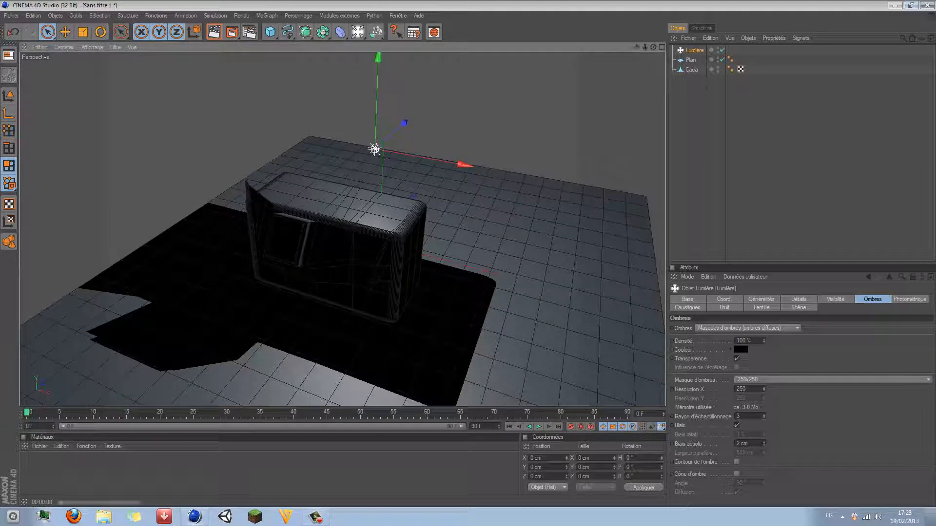
left_click(213, 34)
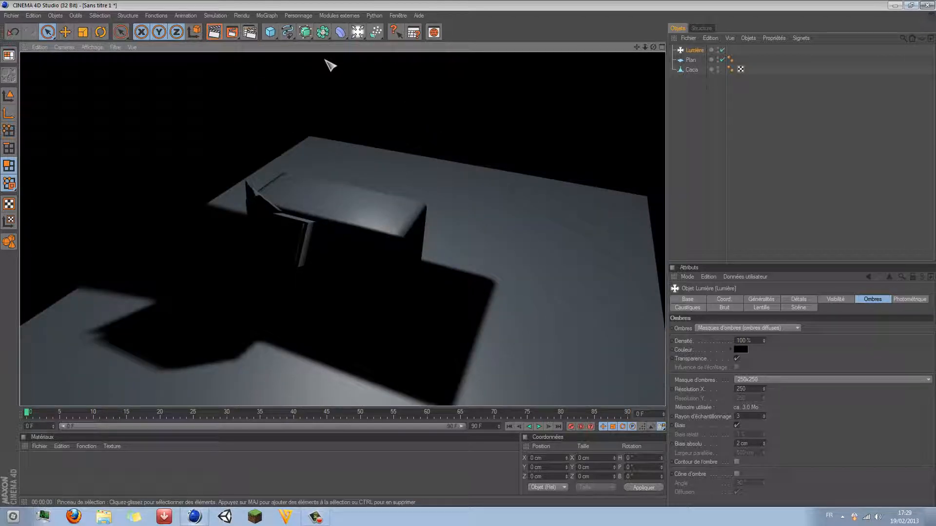
left_click(541, 194)
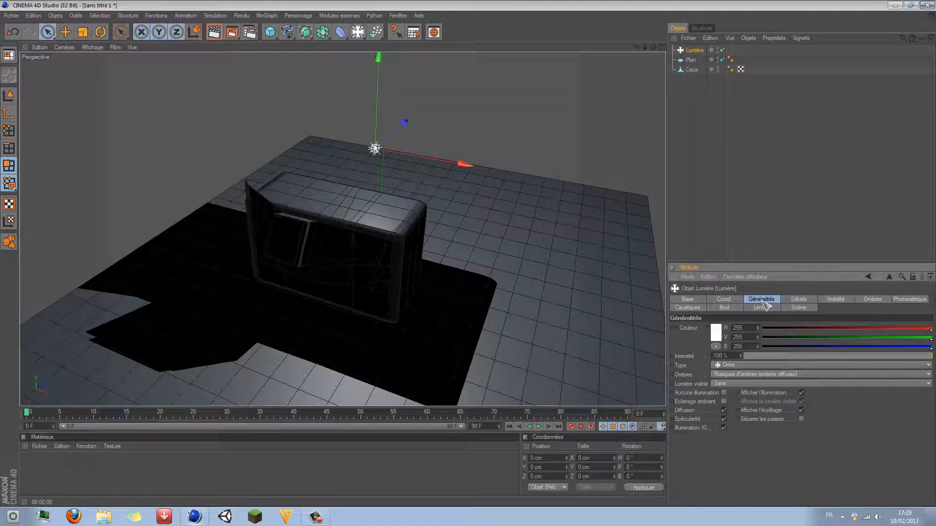
Enable visible light for the selected light and shrink its visibility sphere to a small radius around the source.
left_click(721, 384)
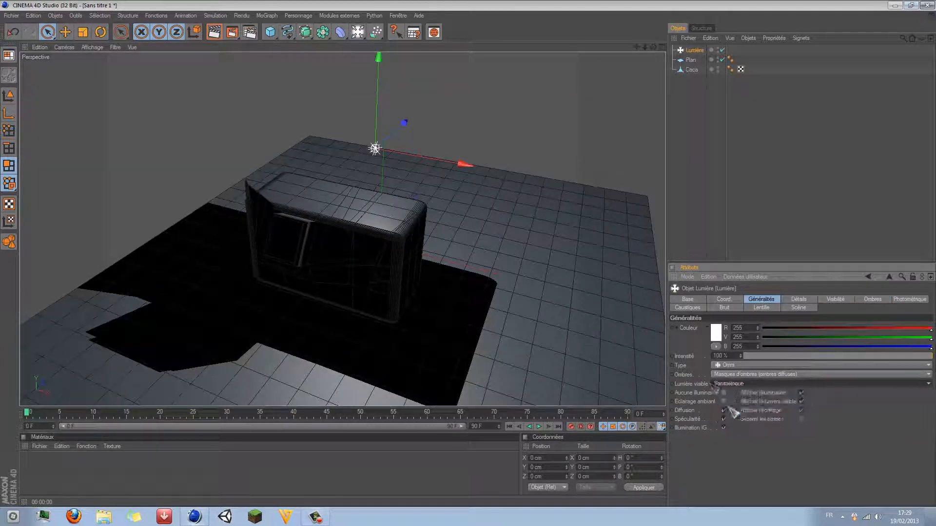
left_click(734, 411)
left_click(65, 32)
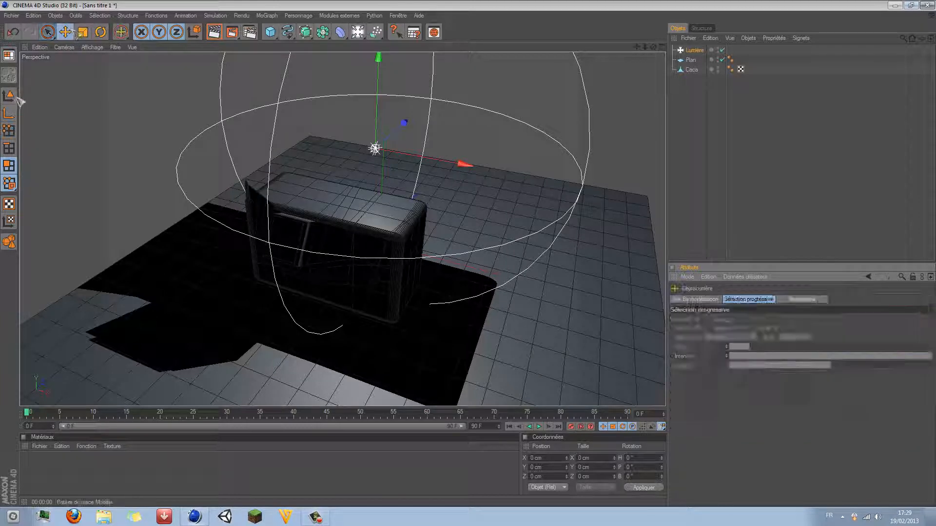
left_click_drag(269, 243, 354, 167)
Render the perspective view to check the light's visible glow, and return to the editor display with nothing selected.
left_click(214, 32)
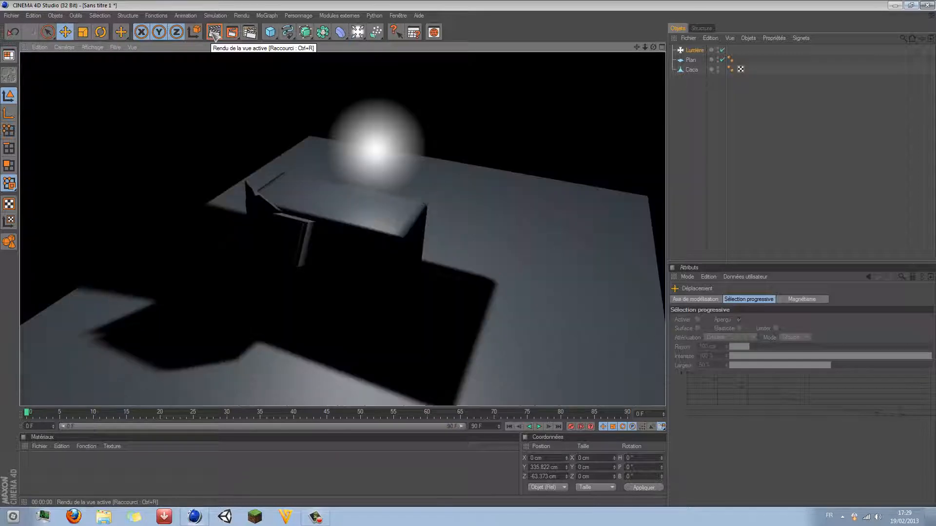
mouse_move(653, 47)
left_mouse_down()
mouse_move(597, 31)
mouse_move(653, 47)
left_mouse_up()
left_click(788, 159)
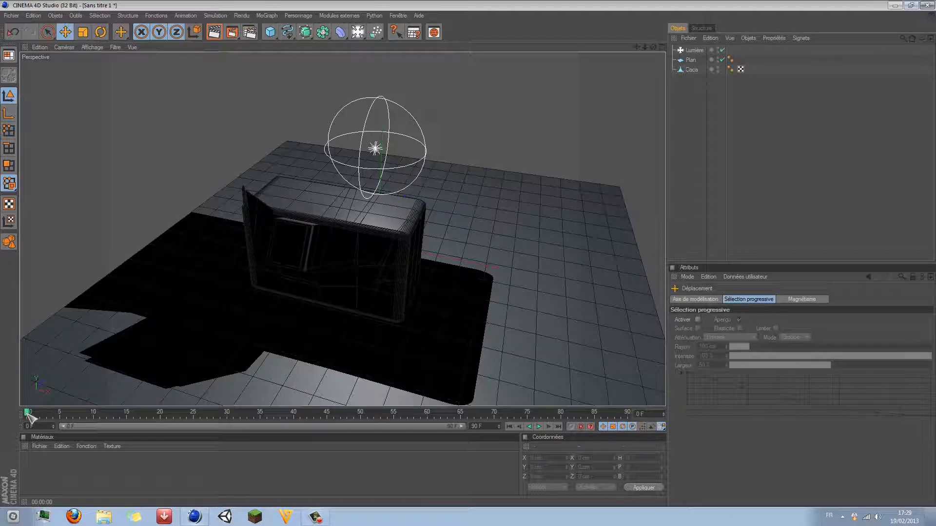
Play the animation forward from the first frame, pause it, and go back to the start.
mouse_move(29, 416)
left_mouse_down()
mouse_move(73, 418)
mouse_move(28, 418)
left_mouse_up()
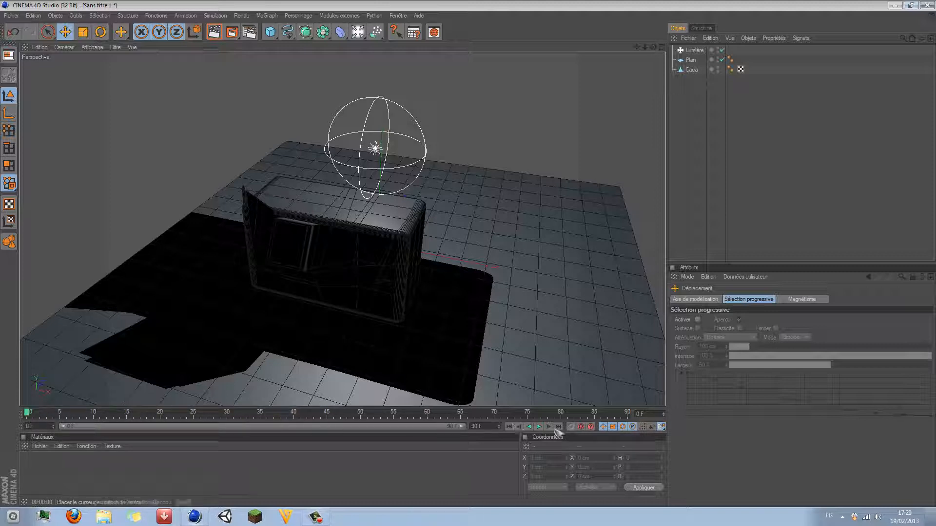
left_click(538, 427)
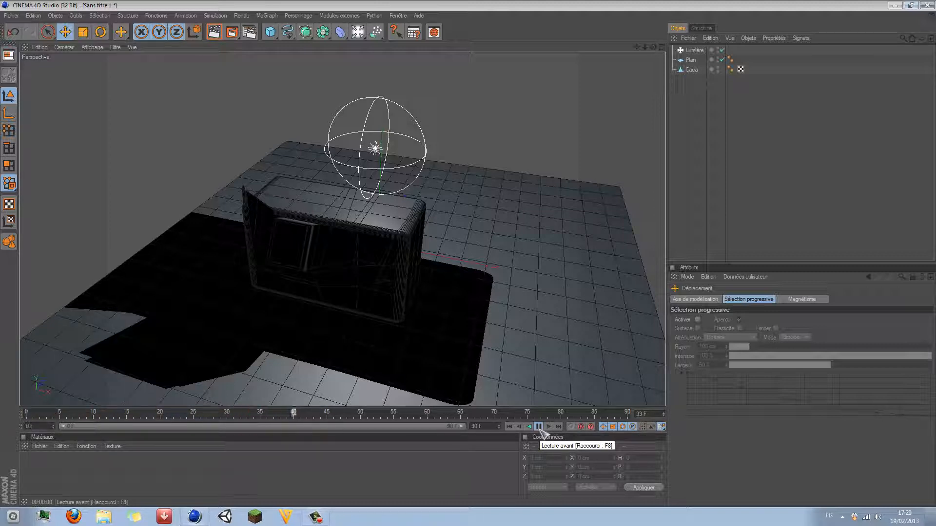
left_click(539, 427)
left_click(509, 427)
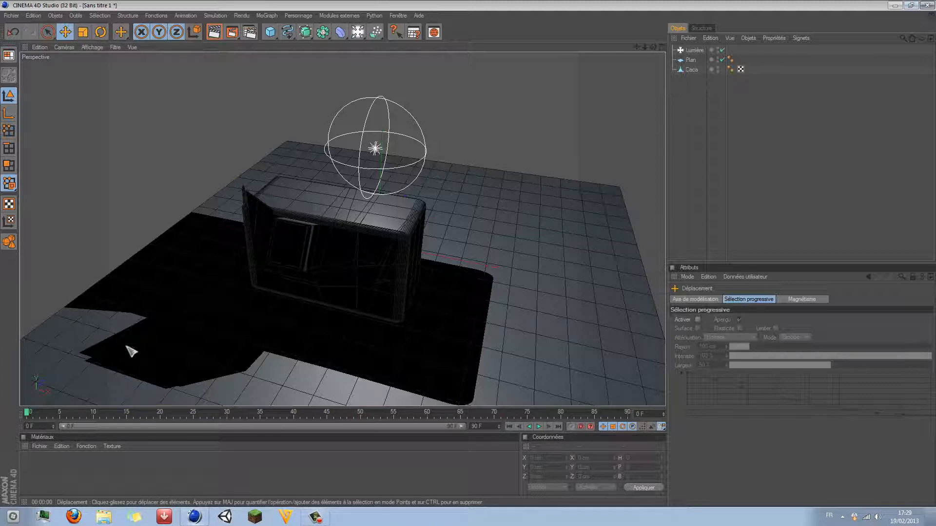
Set the animation length to 150 frames and extend the timeline's preview range to frame 150.
scroll(328, 324, "up", 5)
scroll(325, 324, "down", 1)
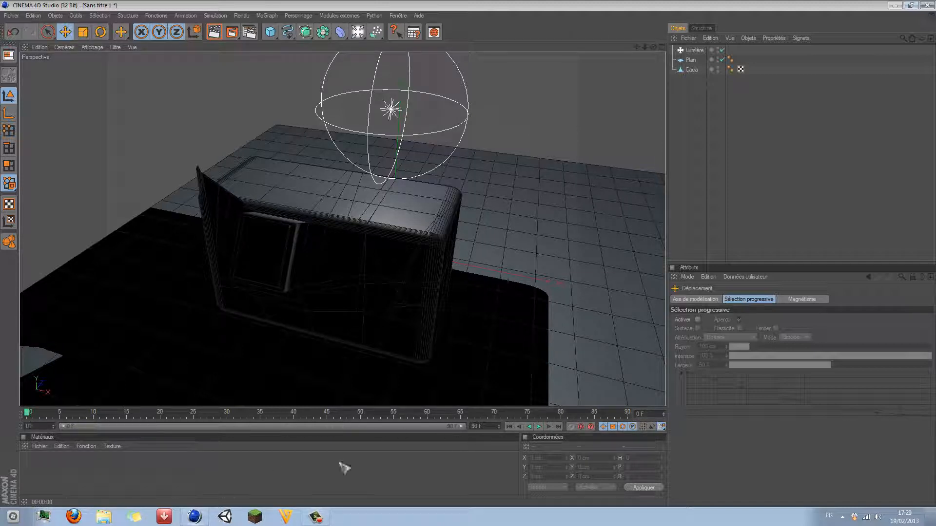
left_click(483, 430)
type("150")
key("Return")
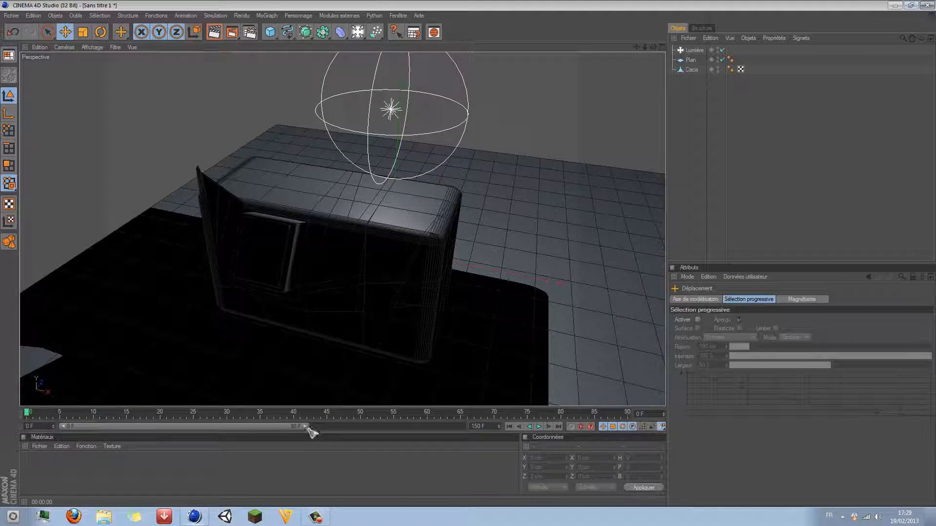
left_click_drag(312, 427, 463, 427)
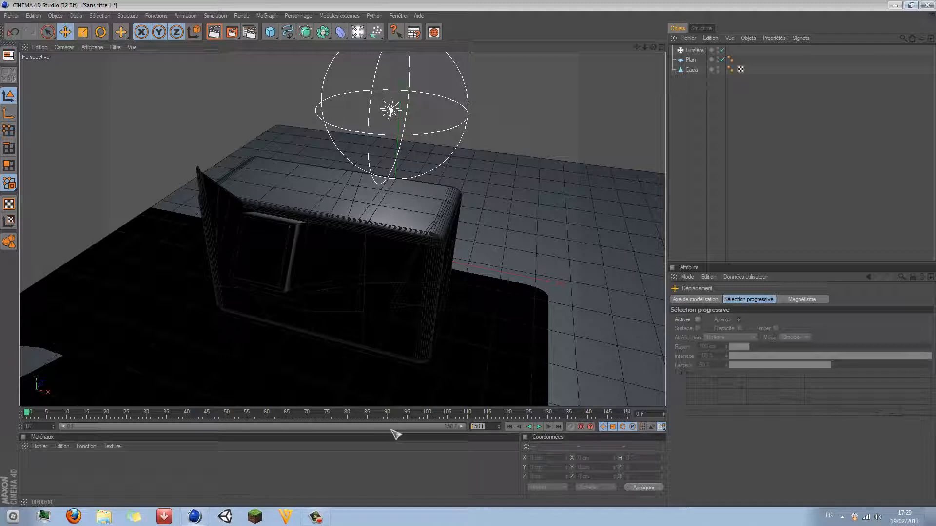
Set the animation length to 210 frames and extend the timeline's preview range over the full length.
type("1")
type("10")
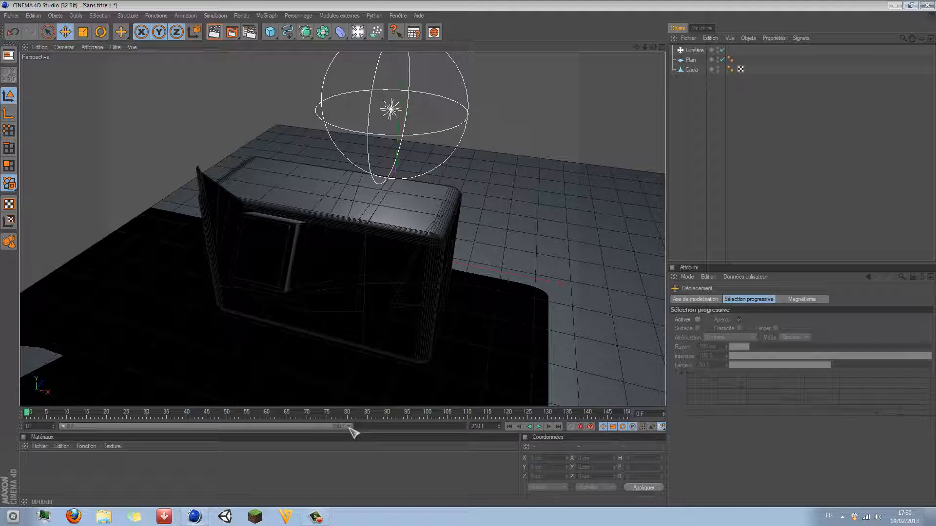
double_click(353, 432)
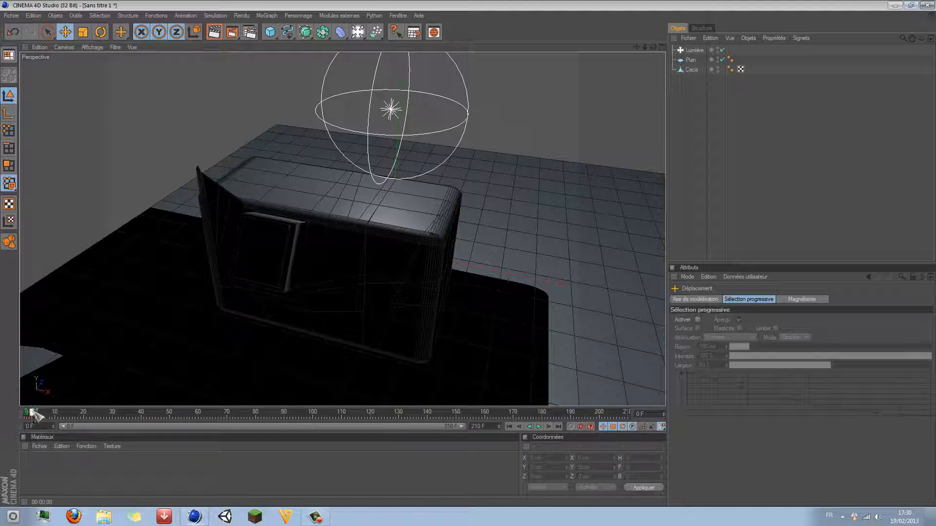
Play the lengthened 210-frame timeline forward, pause it, and return the playhead to frame 0.
left_click_drag(36, 415, 2, 397)
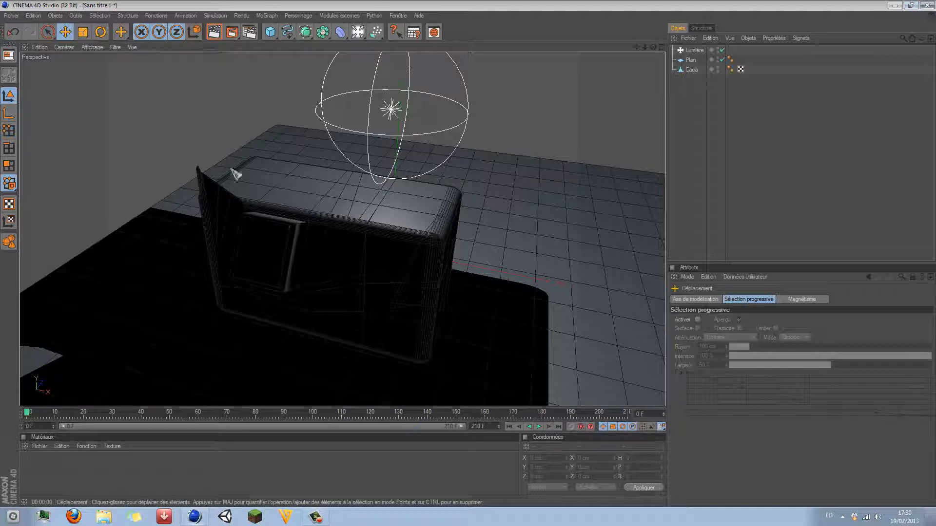
scroll(489, 213, "up", 3)
left_click_drag(653, 46, 595, 356)
left_click(538, 427)
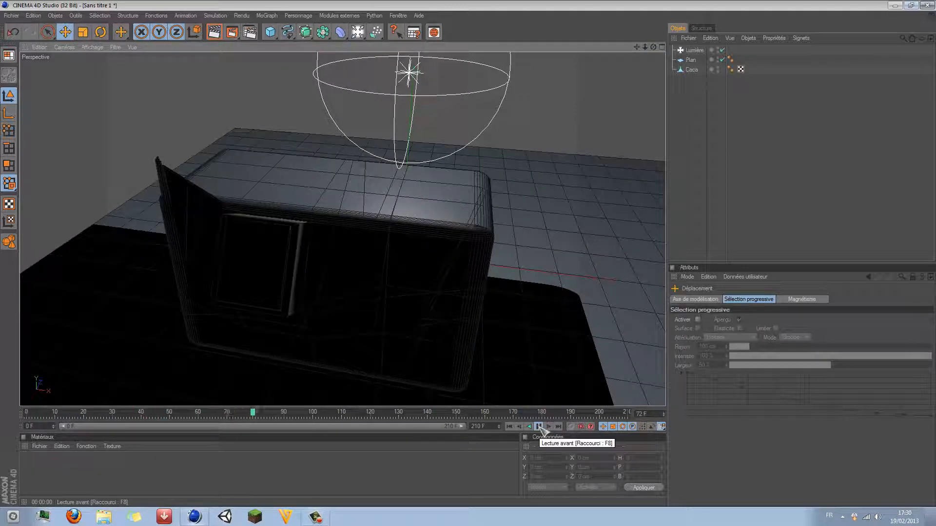
left_click(539, 426)
left_click(510, 426)
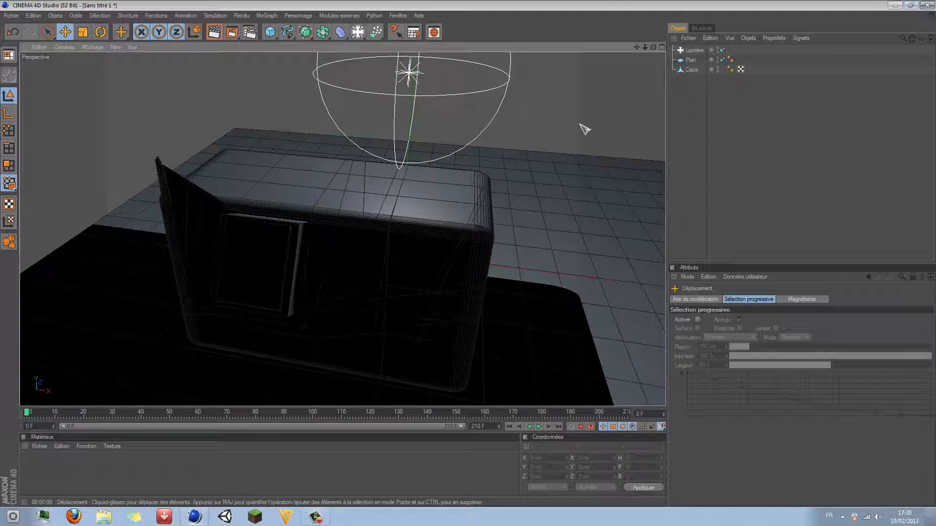
Show the perspective view's configuration and switch its grid filter (Grille) on and off to compare the display.
key("shift+v")
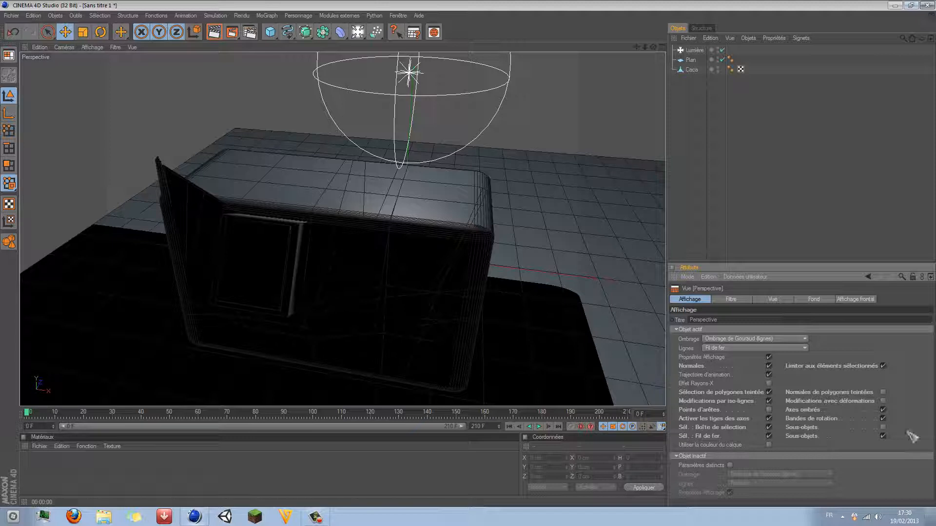
left_click(726, 301)
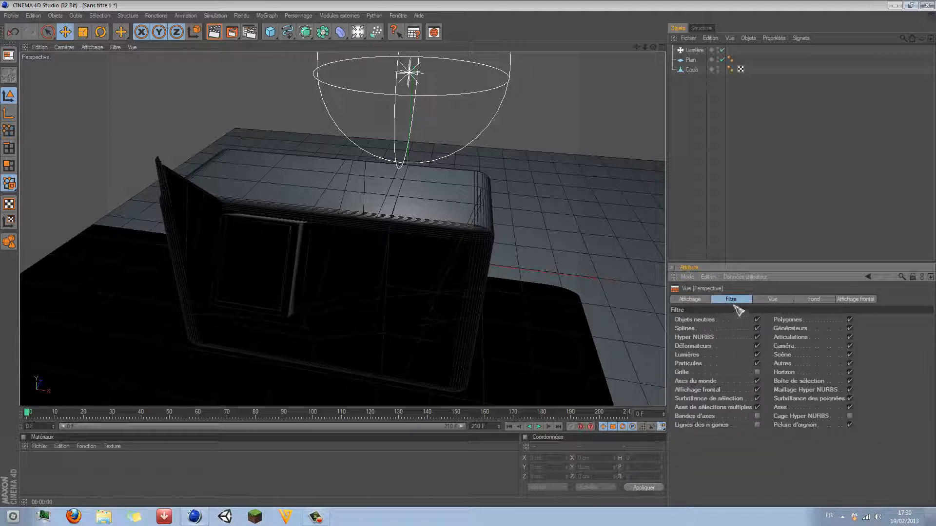
left_click(757, 373)
left_click(756, 372)
left_click(757, 372)
left_click(757, 373)
Look through the view's Vue, Fond and Affichage frontal settings, and return to the Affichage settings.
left_click(785, 300)
left_click(814, 300)
left_click(855, 301)
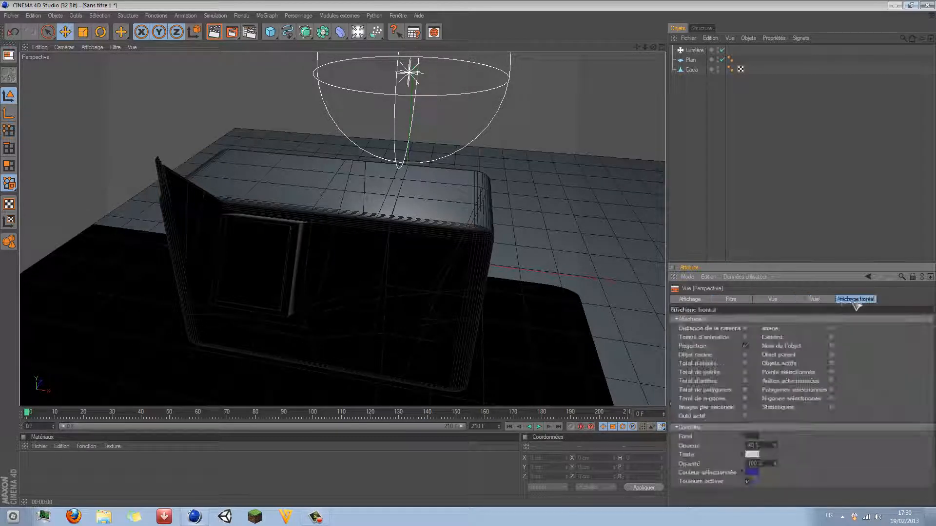
left_click(693, 303)
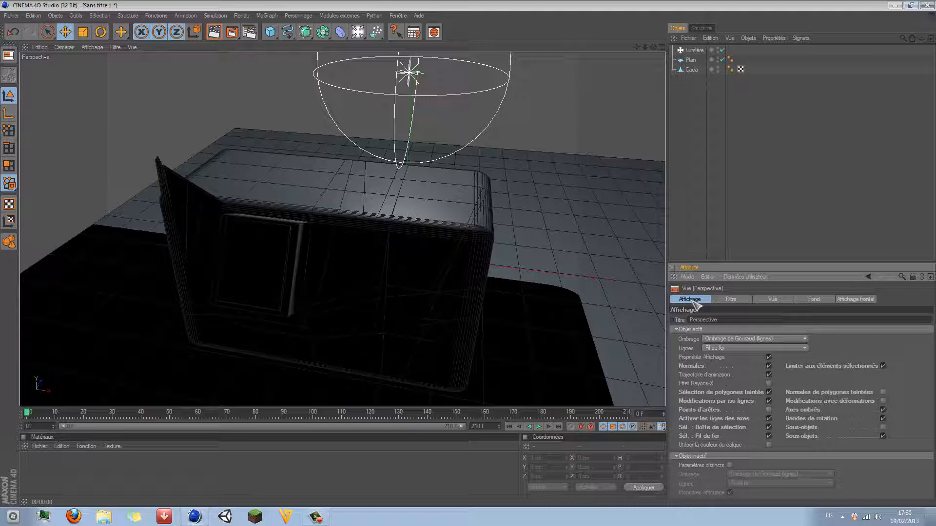
mouse_move(653, 46)
left_mouse_down()
mouse_move(580, 59)
mouse_move(611, 34)
mouse_move(660, 66)
mouse_move(653, 55)
left_mouse_up()
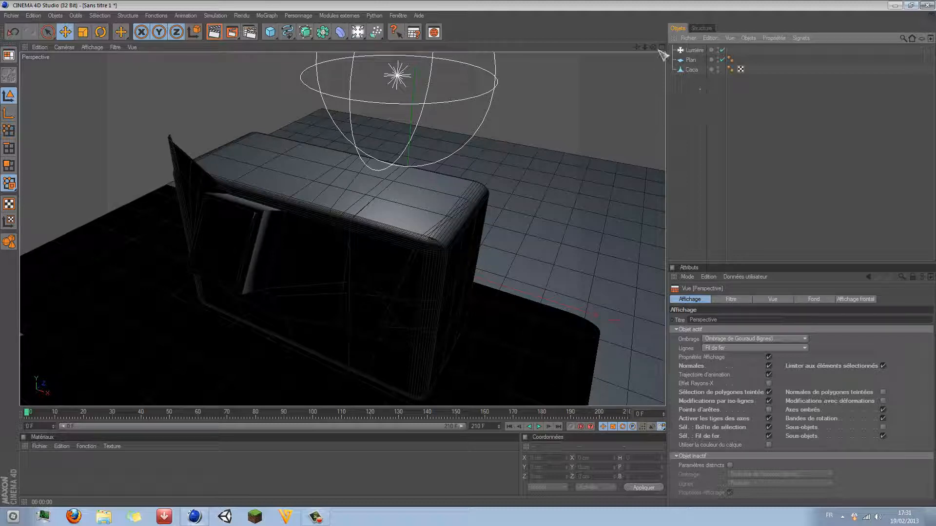
left_click_drag(645, 47, 621, 47)
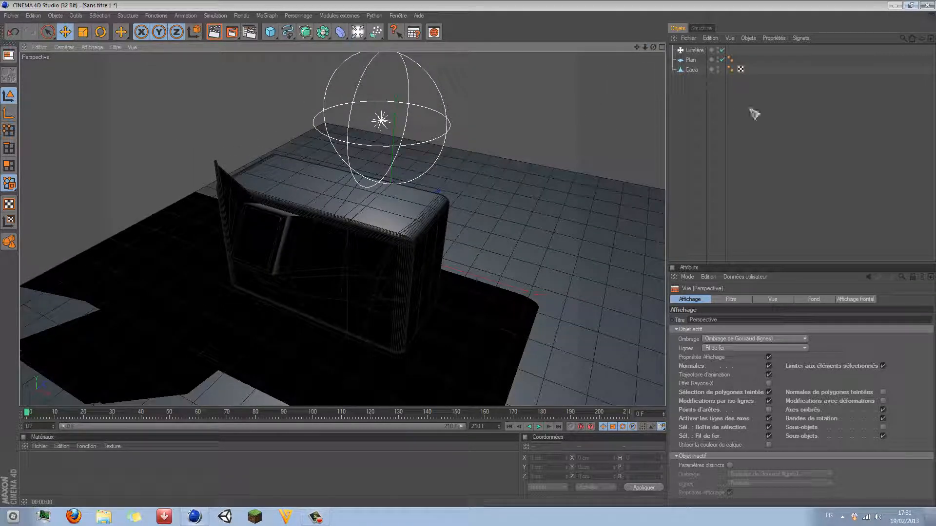